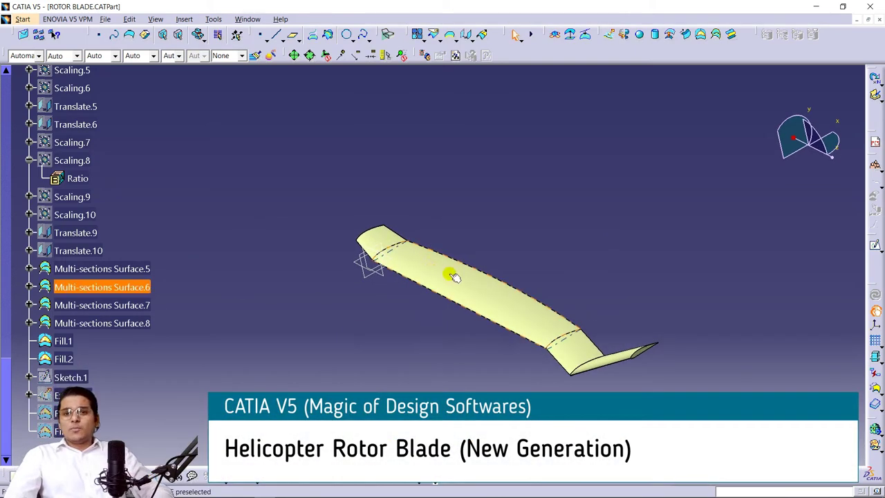
pyautogui.moveTo(622, 392); pyautogui.dragTo(535, 392, button='middle')
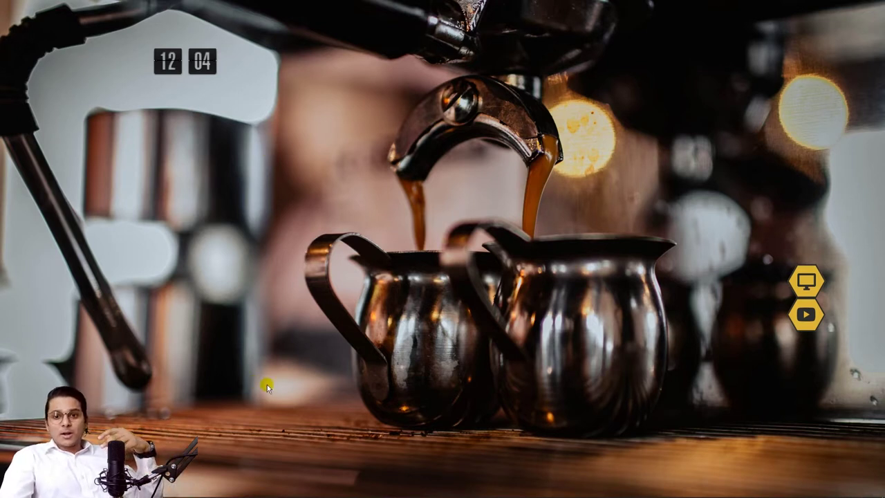
# Switch to the rotor blade draft sheet PDF in Acrobat Reader and review its views and dimensions
pyautogui.moveTo(276, 489)
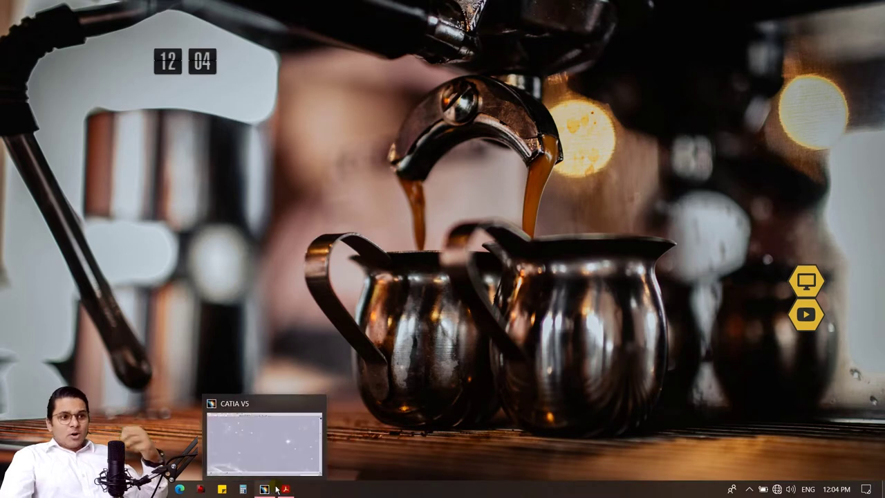
pyautogui.click(276, 489)
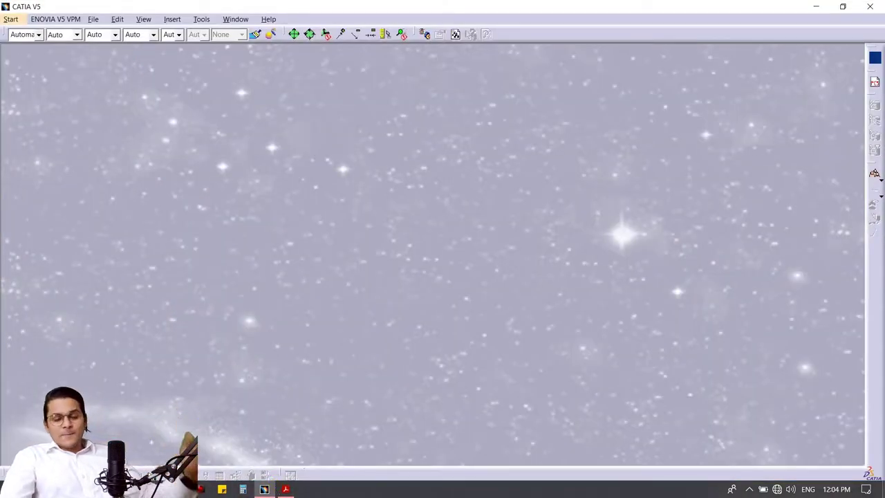
pyautogui.click(285, 489)
pyautogui.scroll(1, 413, 271)
pyautogui.scroll(1, 414, 270)
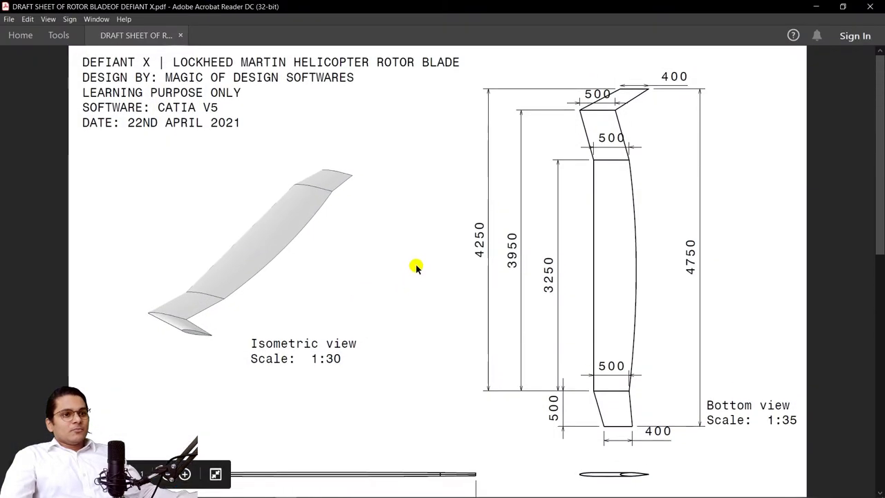
pyautogui.moveTo(882, 164)
pyautogui.mouseDown()
pyautogui.moveTo(882, 191)
pyautogui.moveTo(882, 166)
pyautogui.mouseUp()
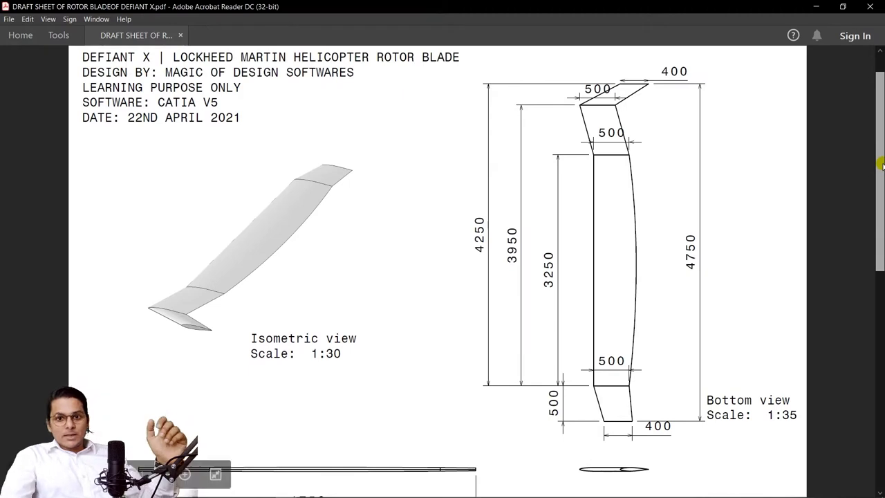
pyautogui.scroll(-3, 745, 355)
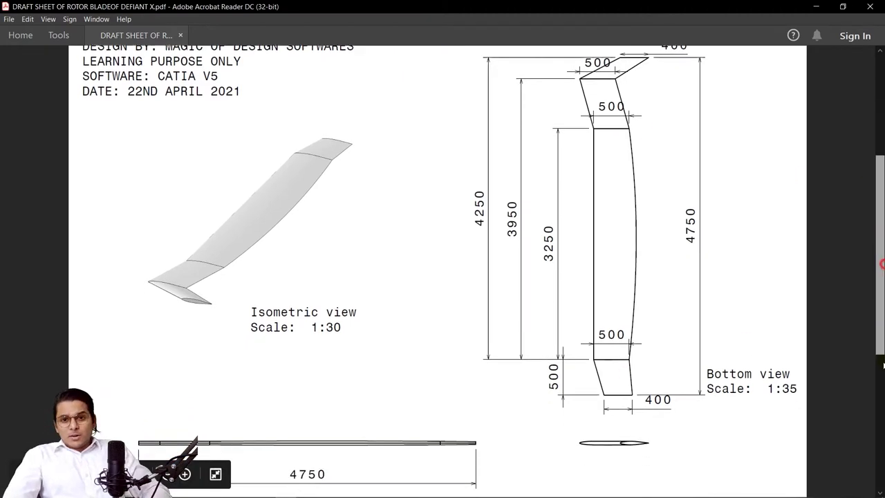
# Switch to the rotor blade draft sheet folder in File Explorer, preview the draft sheet image and close the preview
pyautogui.moveTo(180, 490)
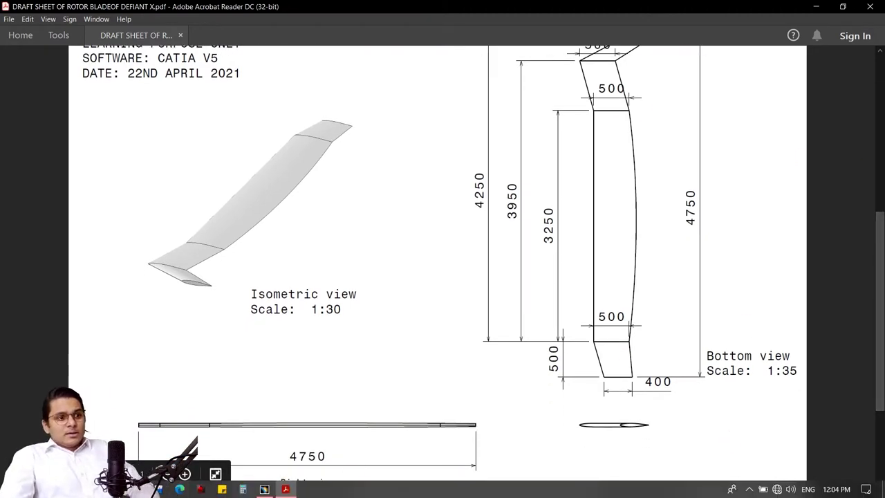
pyautogui.click(221, 489)
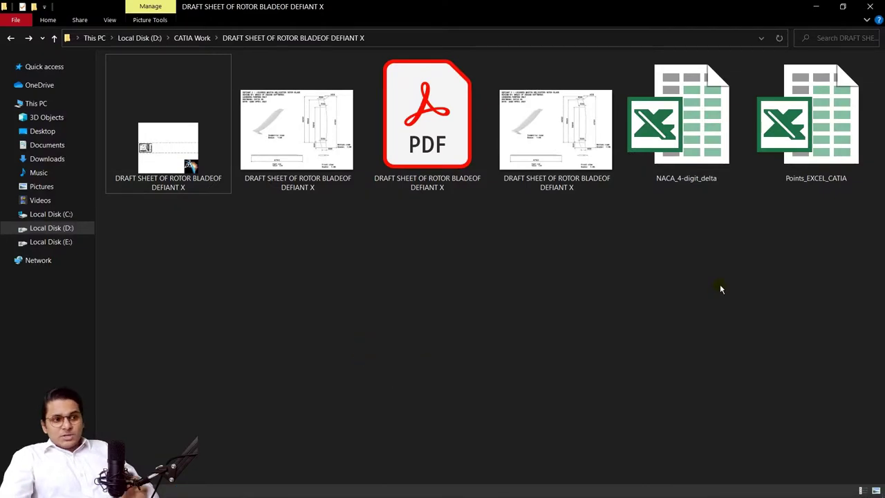
pyautogui.click(529, 158)
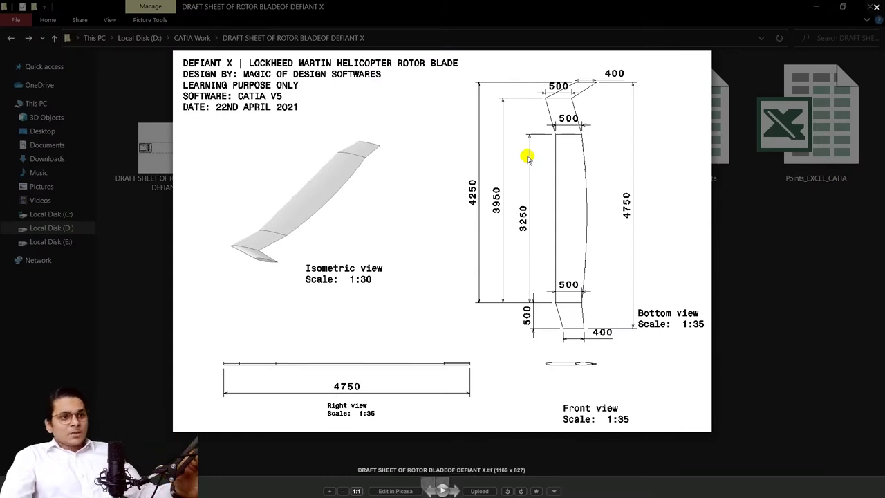
pyautogui.click(877, 7)
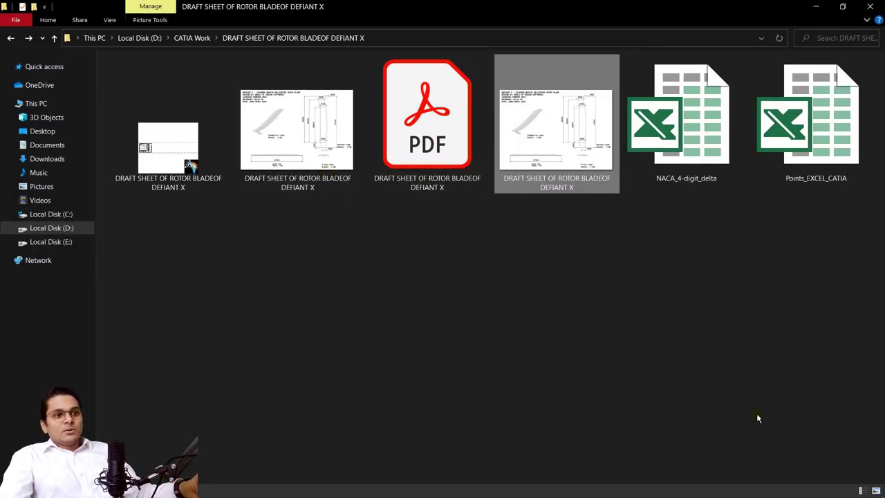
# Open the NACA_4-digit_delta and Points_EXCEL_CATIA workbooks, enabling editing in the first and active content in the second
pyautogui.click(721, 173)
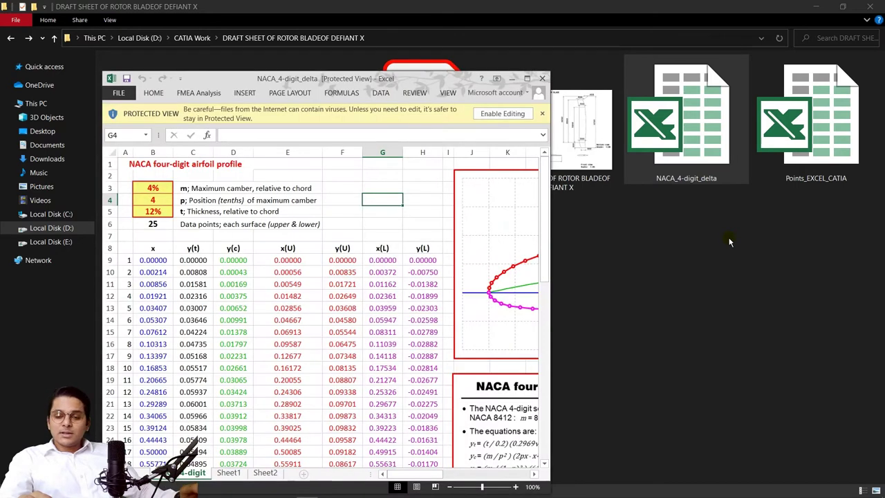
pyautogui.click(496, 110)
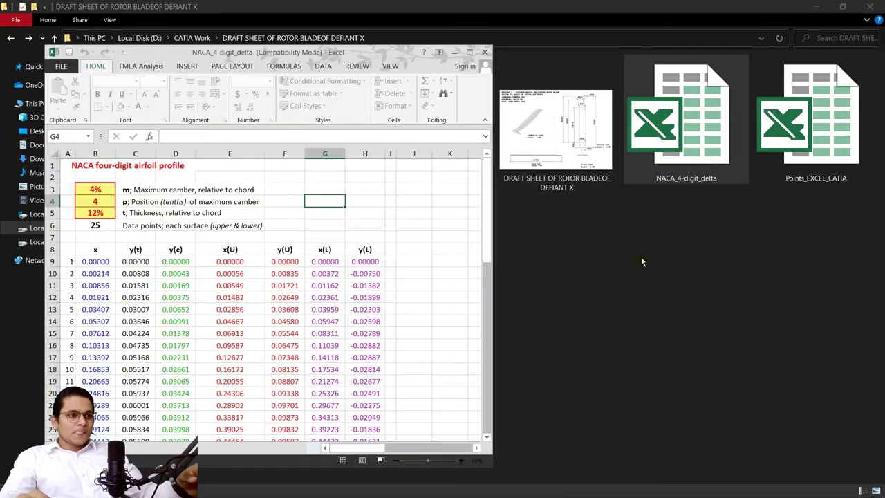
pyautogui.click(823, 134)
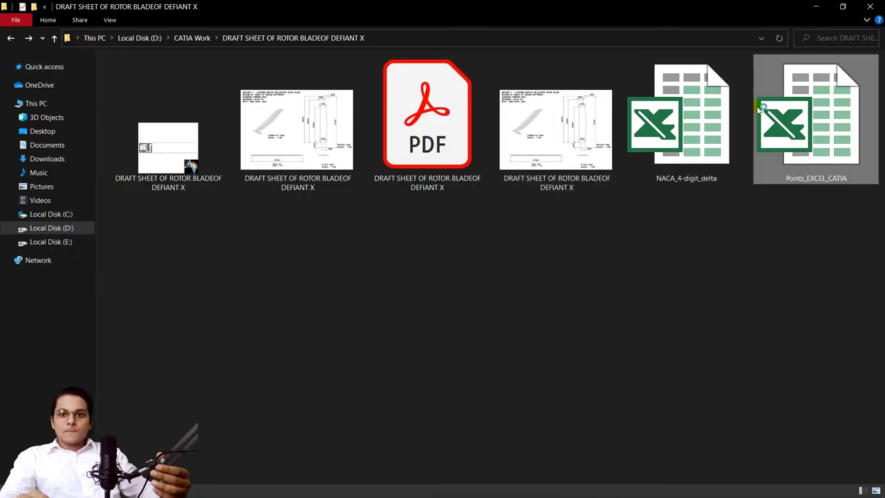
pyautogui.doubleClick(788, 119)
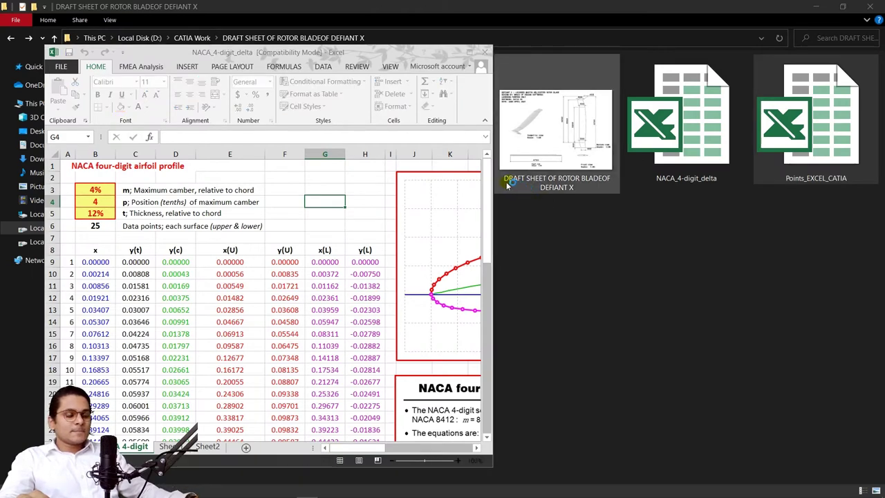
pyautogui.click(457, 100)
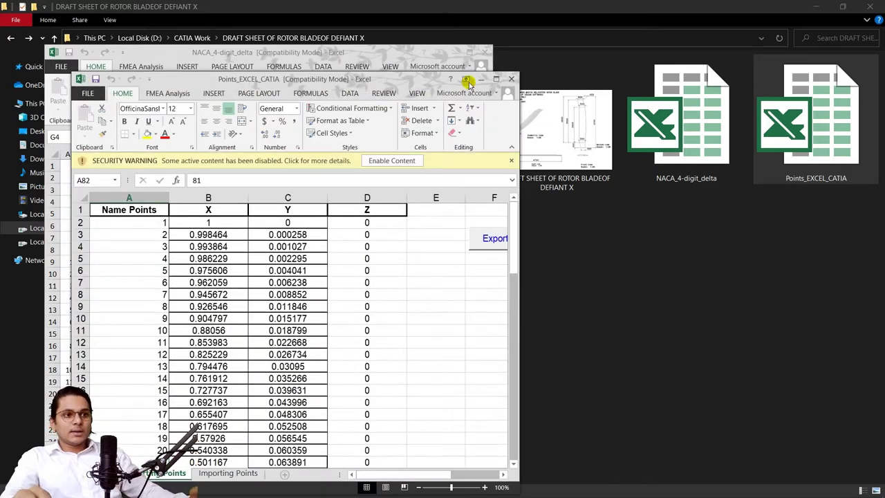
pyautogui.click(415, 161)
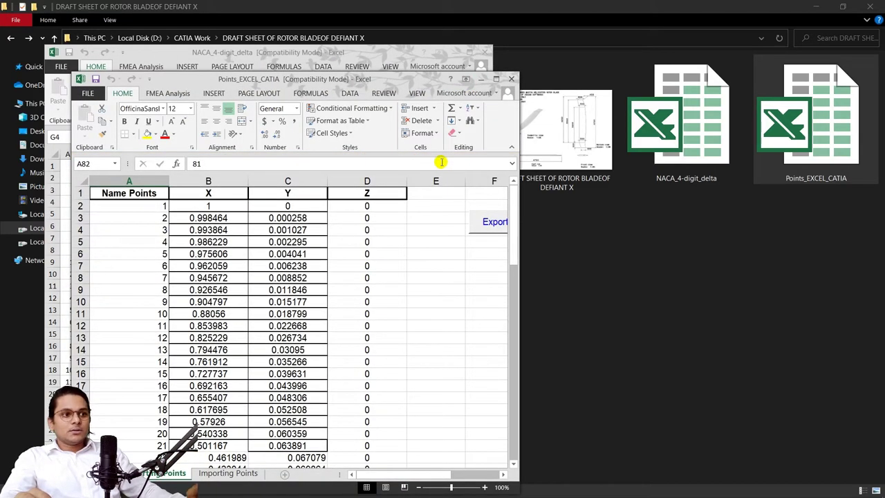
# Maximize the NACA_4-digit_delta workbook and examine its airfoil parameters, coordinate columns and profile chart
pyautogui.click(419, 53)
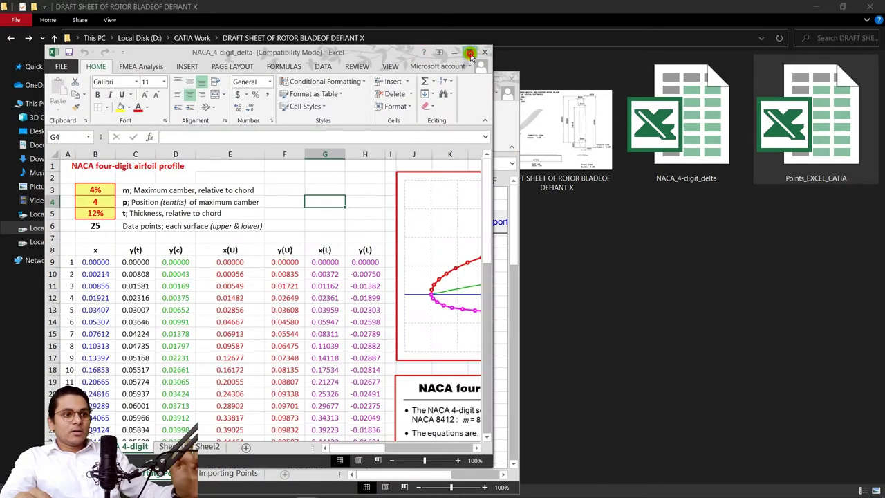
pyautogui.click(470, 53)
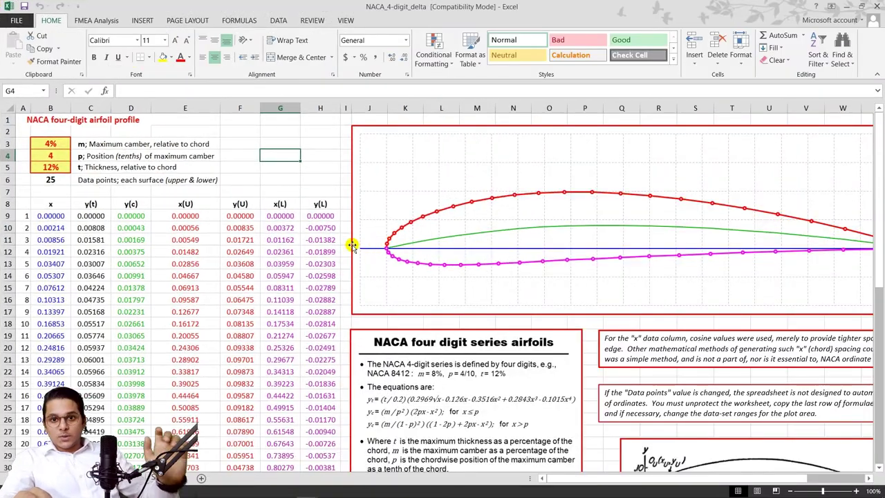
pyautogui.keyDown('ctrl'); pyautogui.scroll(-3, 352, 243); pyautogui.keyUp('ctrl')
pyautogui.keyDown('ctrl'); pyautogui.scroll(2, 352, 245); pyautogui.keyUp('ctrl')
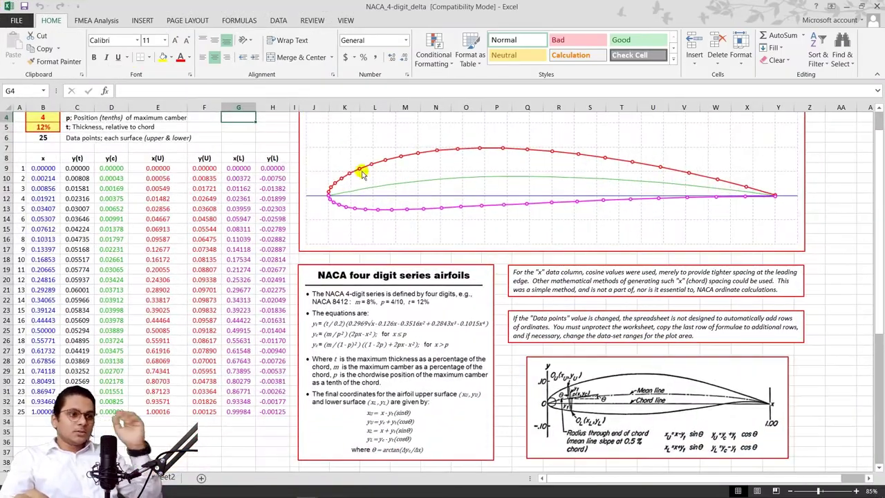
pyautogui.keyDown('ctrl'); pyautogui.scroll(3, 203, 198); pyautogui.keyUp('ctrl')
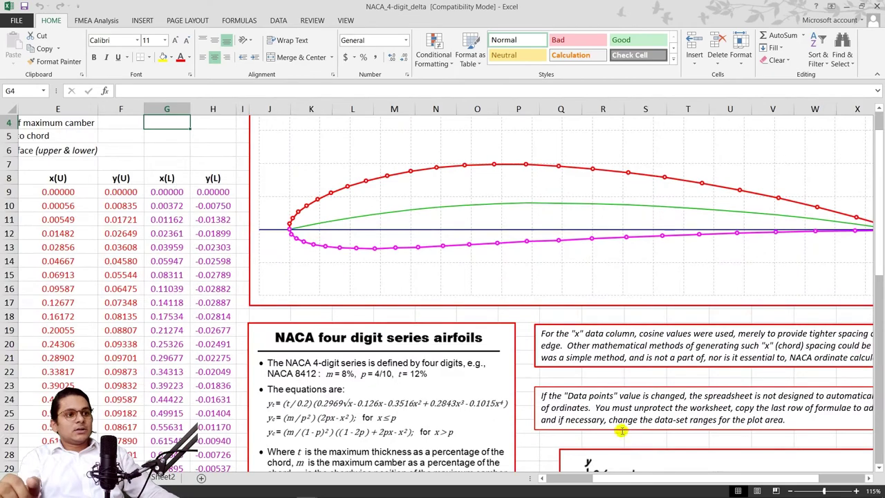
pyautogui.hscroll(-3, 639, 477)
pyautogui.scroll(1, 229, 240)
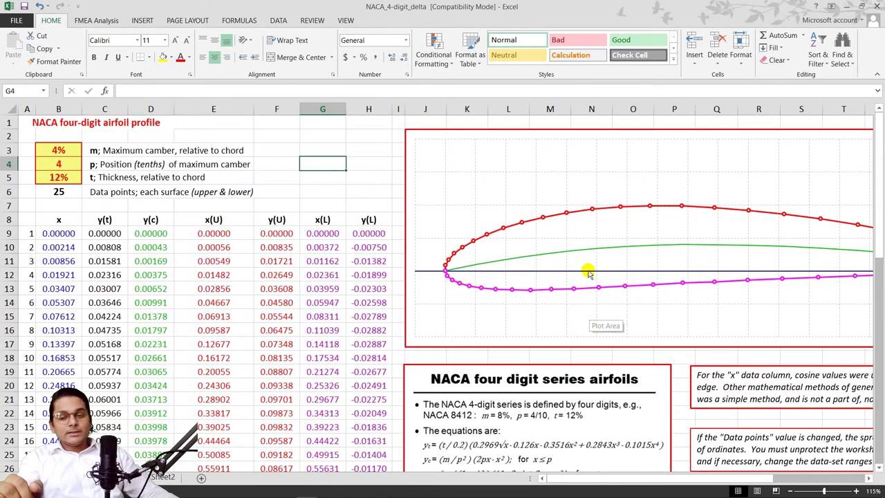
pyautogui.keyDown('ctrl'); pyautogui.scroll(-1, 588, 274); pyautogui.keyUp('ctrl')
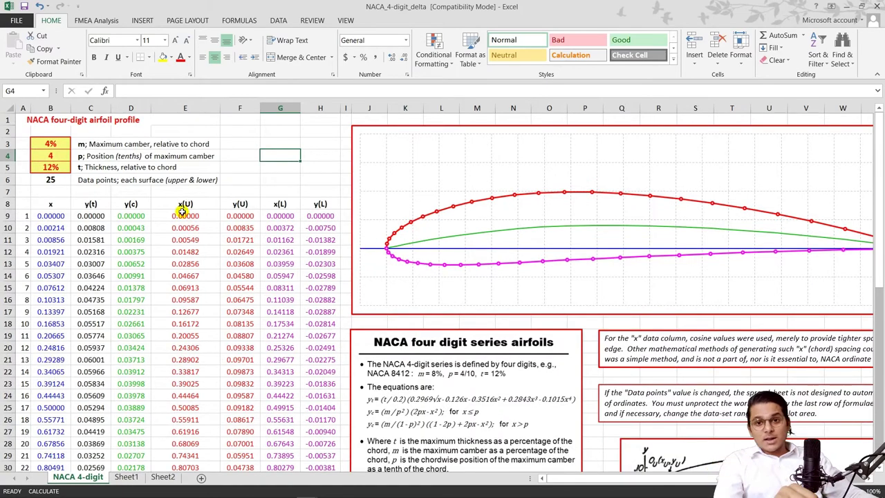
pyautogui.keyDown('ctrl'); pyautogui.scroll(1, 185, 211); pyautogui.keyUp('ctrl')
pyautogui.moveTo(631, 478); pyautogui.dragTo(505, 477)
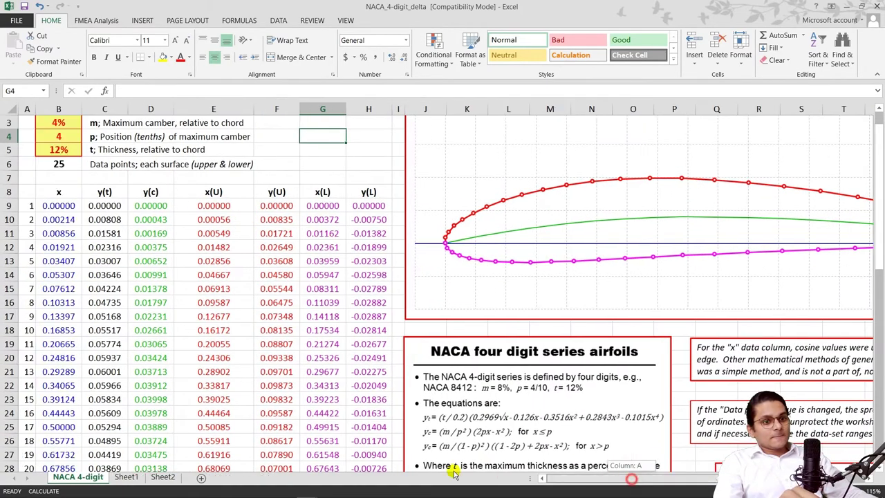
pyautogui.scroll(1, 172, 239)
pyautogui.keyDown('ctrl'); pyautogui.scroll(-1, 47, 162); pyautogui.keyUp('ctrl')
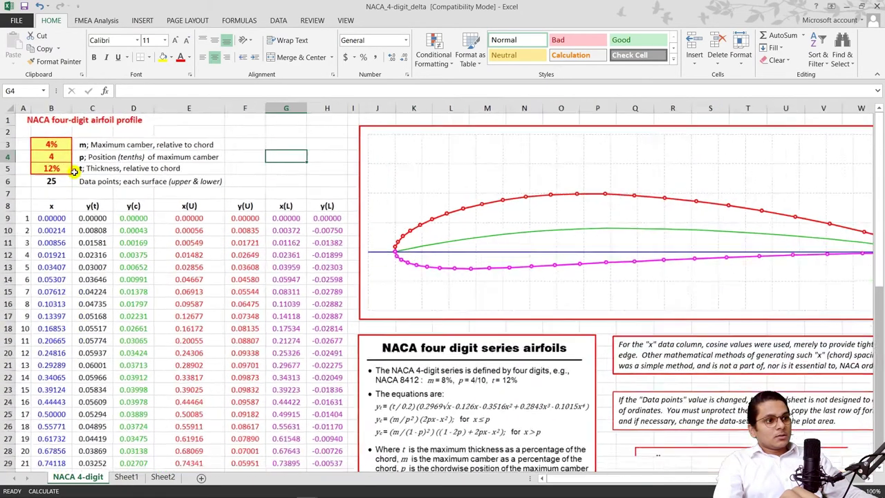
# Set the airfoil's maximum camber relative to chord to 3%
pyautogui.click(50, 146)
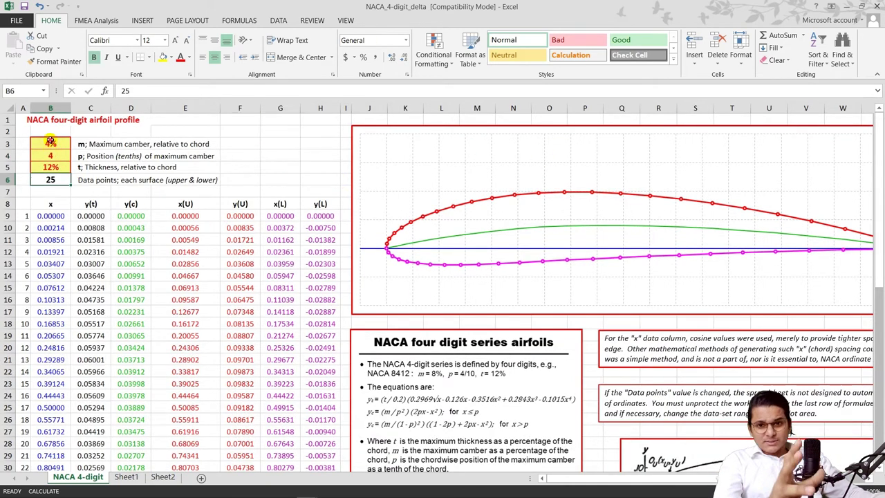
pyautogui.doubleClick(51, 143)
pyautogui.press('BackSpace')
pyautogui.write('3')
pyautogui.click(87, 166)
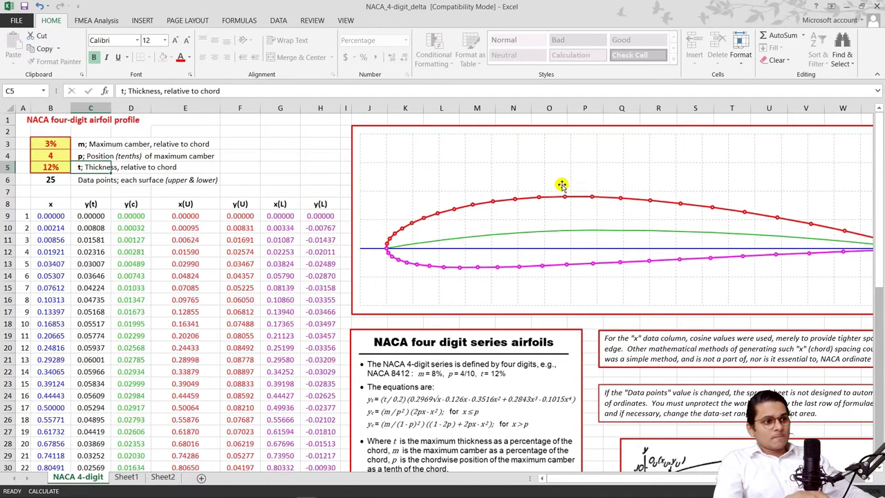
# Set the airfoil's maximum camber relative to chord back to 4%
pyautogui.click(42, 136)
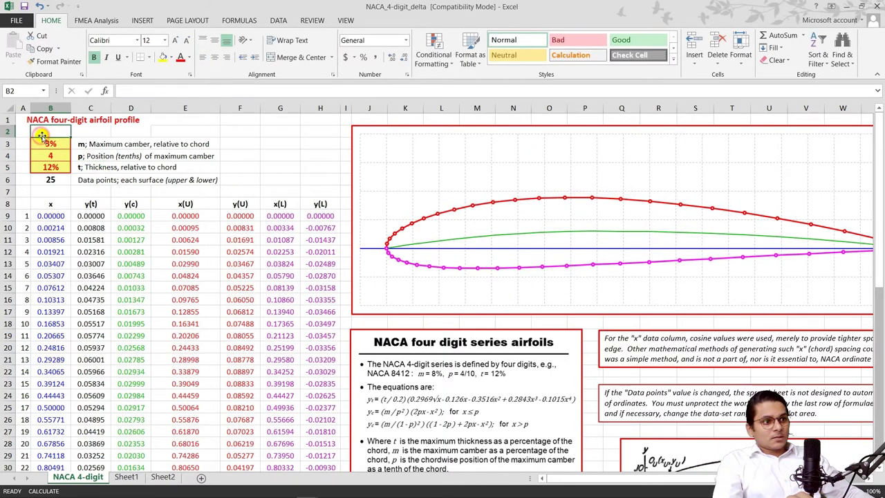
pyautogui.press('Down')
pyautogui.press('Down')
pyautogui.press('Down')
pyautogui.press('Down')
pyautogui.doubleClick(50, 142)
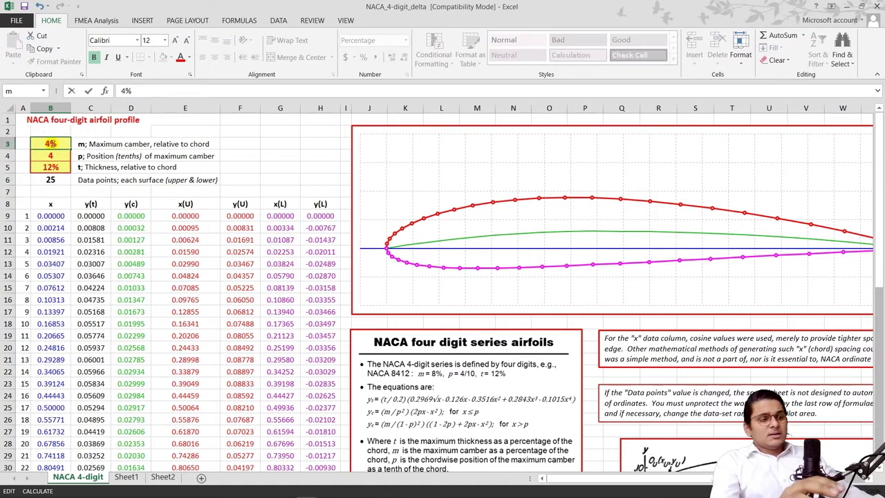
pyautogui.click(94, 167)
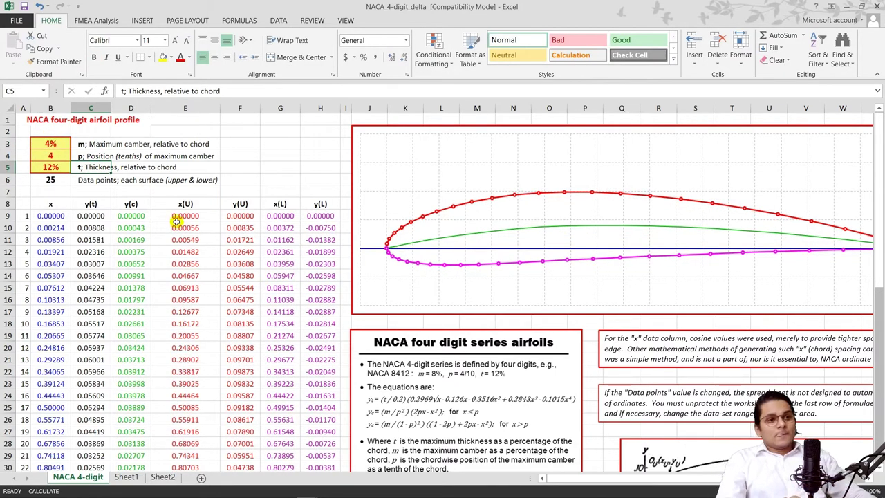
# Copy the upper-surface x(U) and y(U) coordinates of all 25 airfoil points, cells E9 to F33
pyautogui.moveTo(178, 216); pyautogui.dragTo(232, 447)
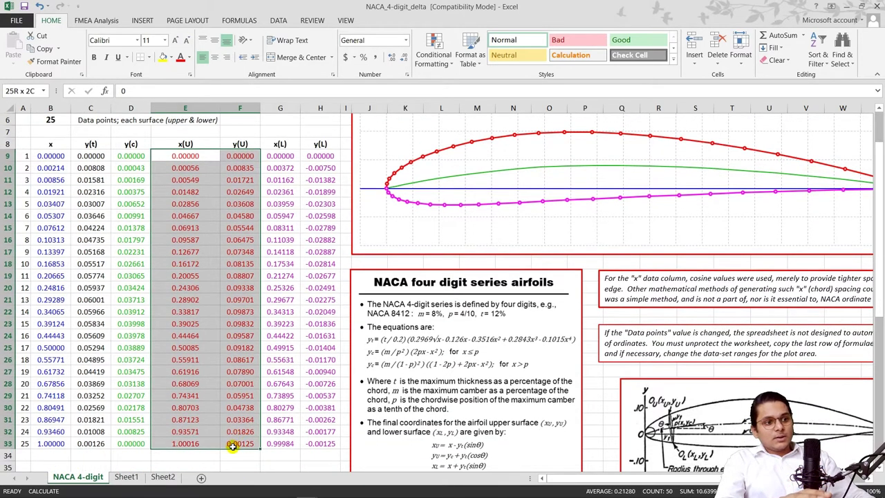
pyautogui.rightClick(223, 351)
pyautogui.click(268, 142)
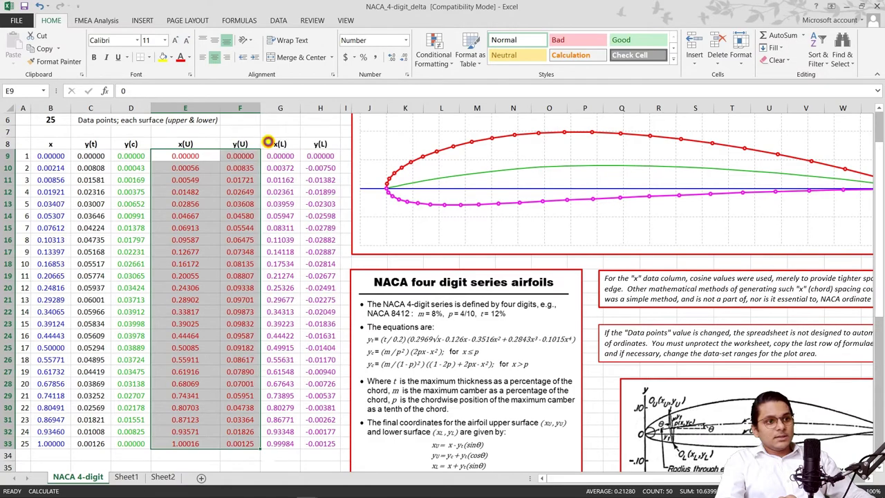
# Switch to the Points_EXCEL_CATIA workbook and paste the copied upper-surface coordinates as values into the X and Y columns from cell B2
pyautogui.click(307, 489)
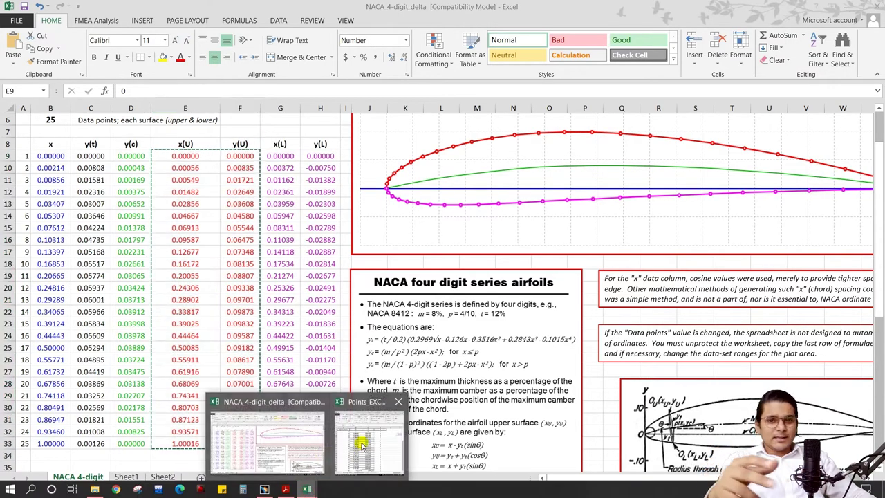
pyautogui.click(359, 446)
pyautogui.doubleClick(493, 81)
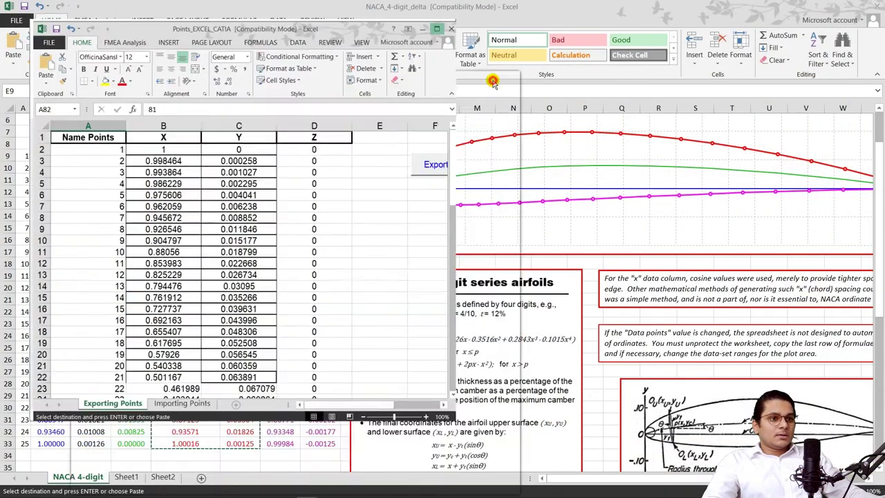
pyautogui.scroll(-20, 450, 259)
pyautogui.scroll(20, 450, 259)
pyautogui.scroll(2, 459, 257)
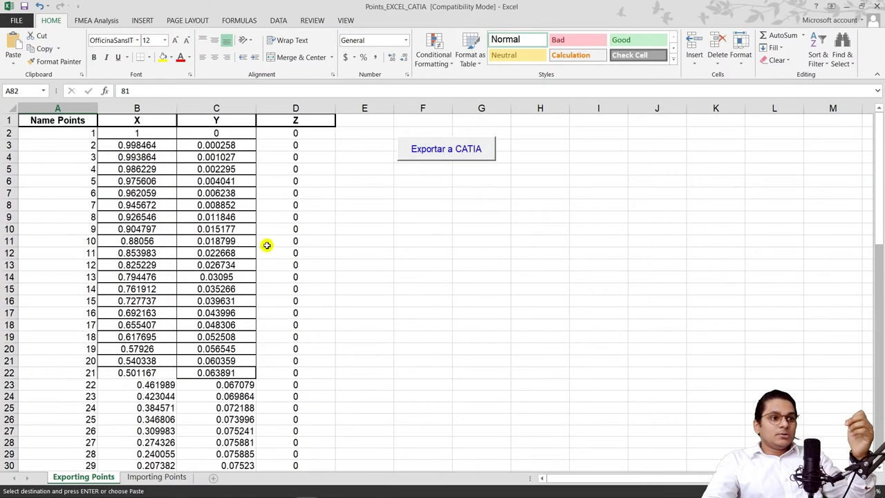
pyautogui.click(140, 134)
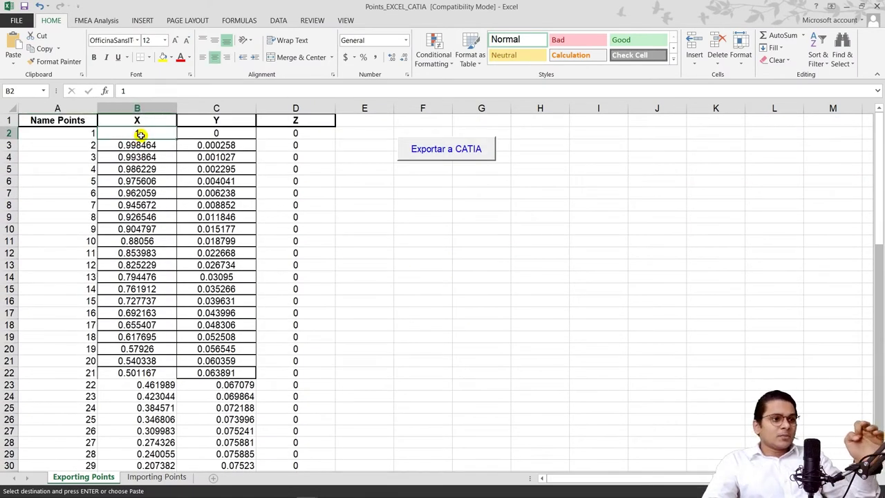
pyautogui.rightClick(140, 134)
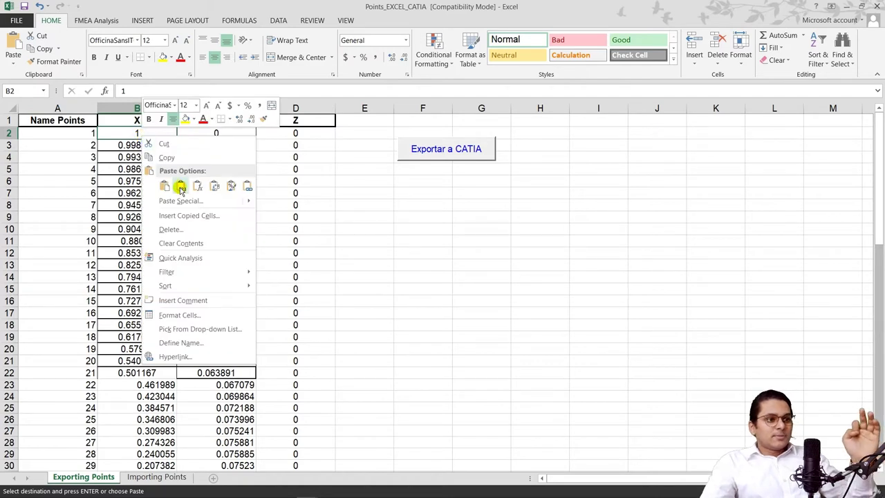
pyautogui.click(180, 187)
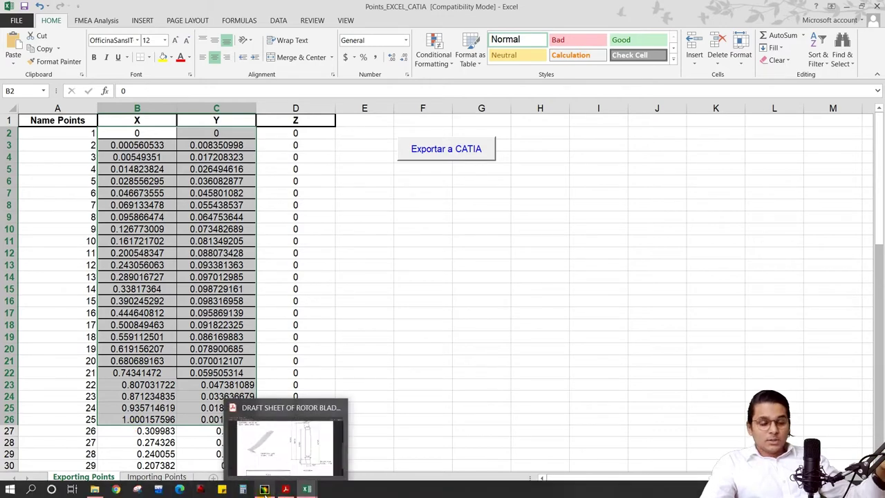
# In the NACA_4-digit_delta workbook, copy the lower-surface x(L) and y(L) coordinates of points 2 to 25, cells G10 to H33
pyautogui.moveTo(306, 489)
pyautogui.click(257, 438)
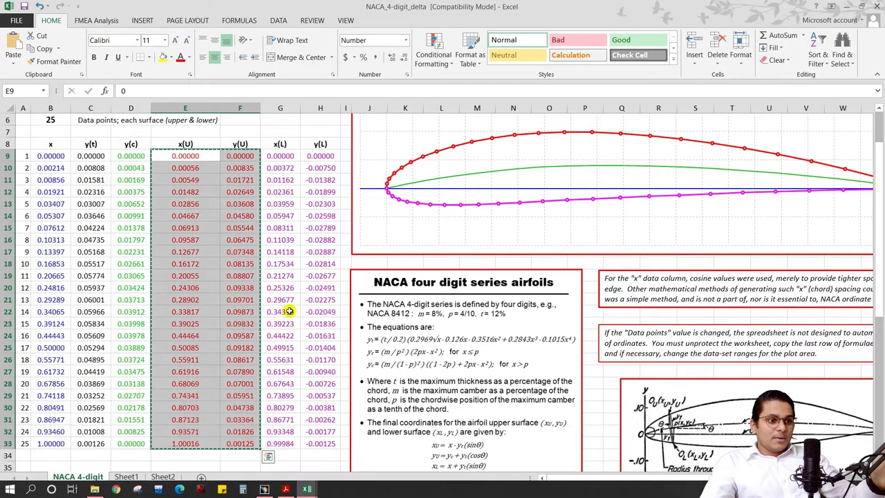
pyautogui.click(277, 168)
pyautogui.press('Down')
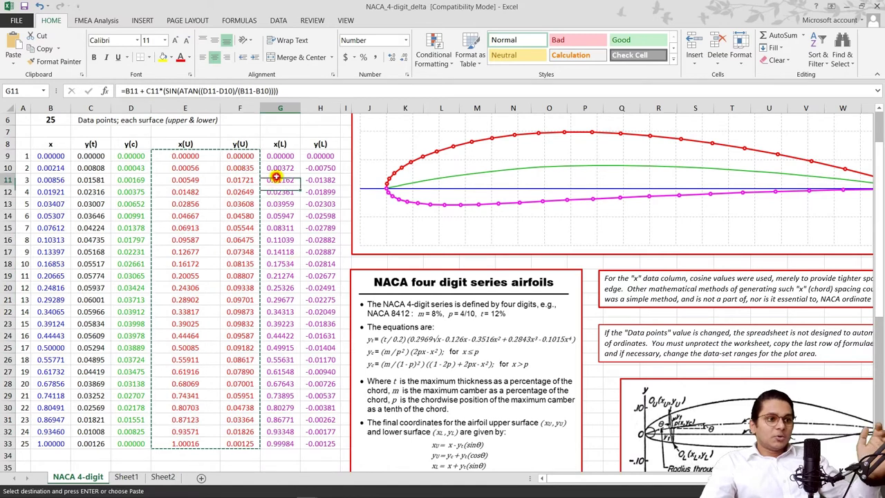
pyautogui.moveTo(276, 168); pyautogui.dragTo(321, 443)
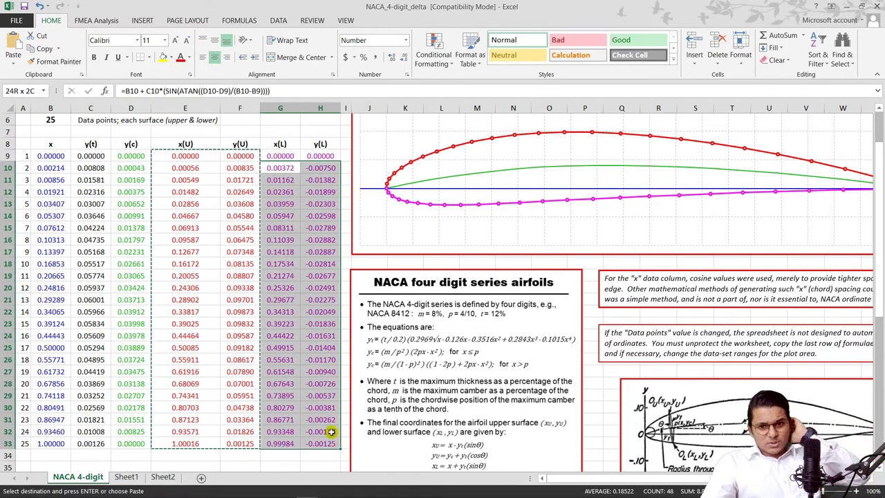
pyautogui.rightClick(323, 383)
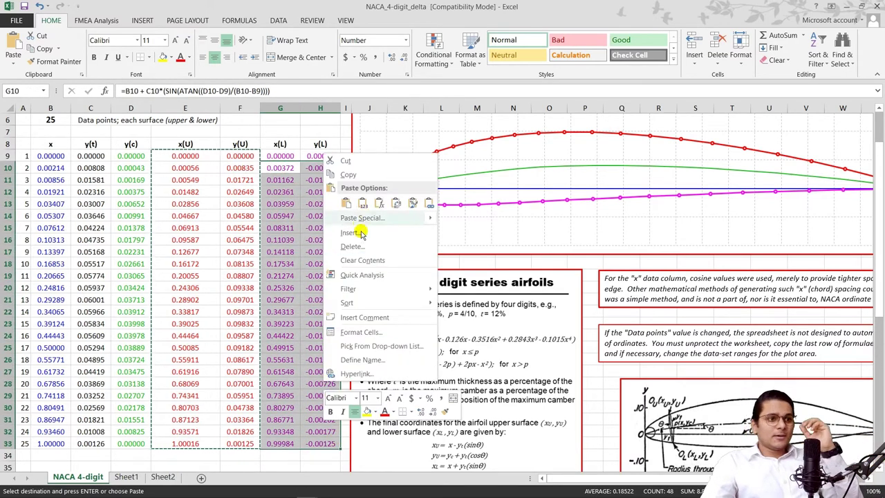
pyautogui.click(363, 202)
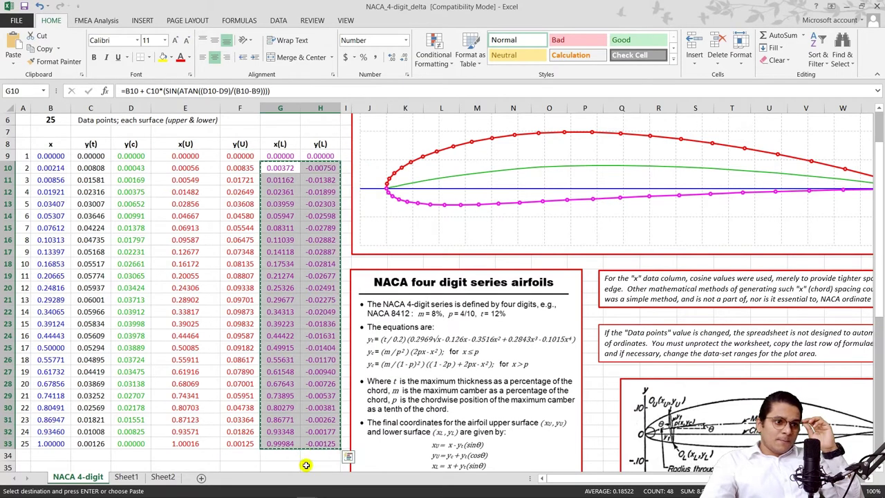
# Paste the copied lower-surface coordinates as values into Points_EXCEL_CATIA from cell B27, directly below the upper-surface points
pyautogui.moveTo(306, 489)
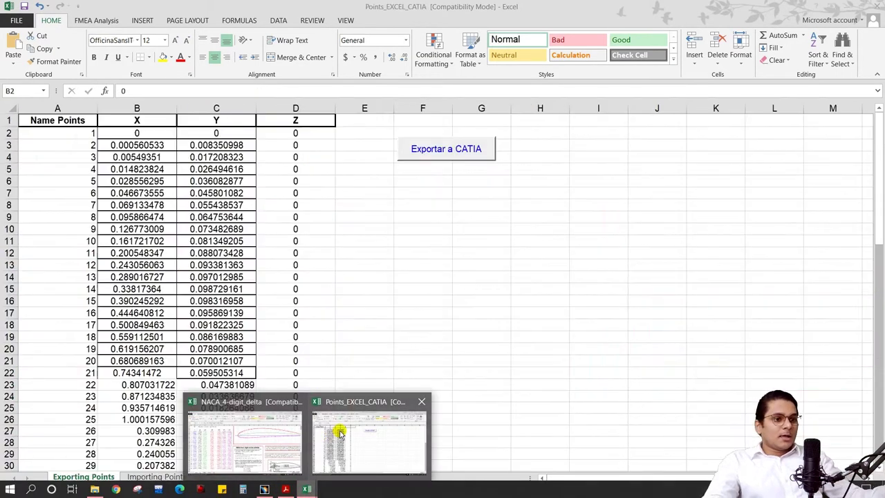
pyautogui.click(339, 432)
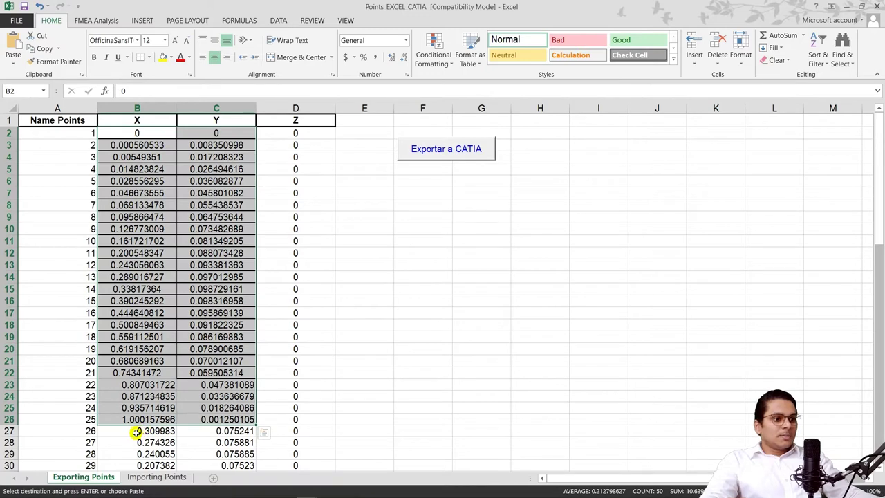
pyautogui.click(135, 432)
pyautogui.rightClick(135, 431)
pyautogui.click(178, 256)
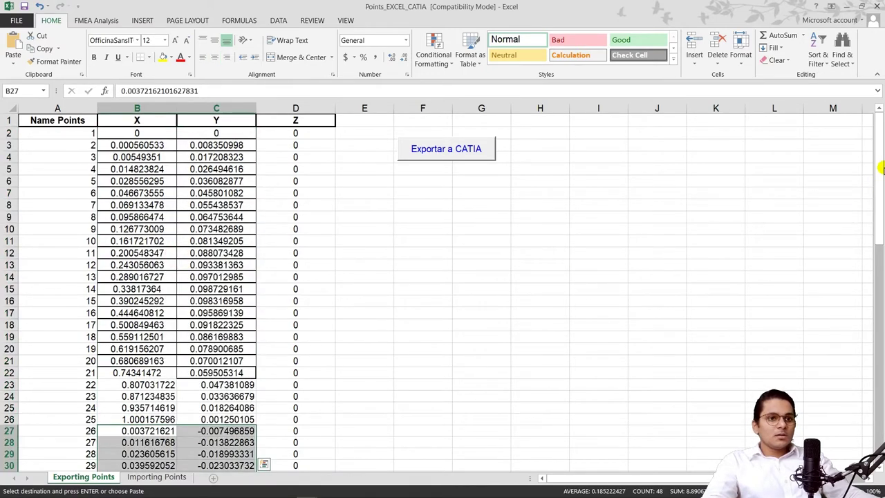
# Delete the leftover point rows 50 to 81, cells A51 to D82, below the pasted coordinates
pyautogui.moveTo(878, 174); pyautogui.dragTo(879, 320)
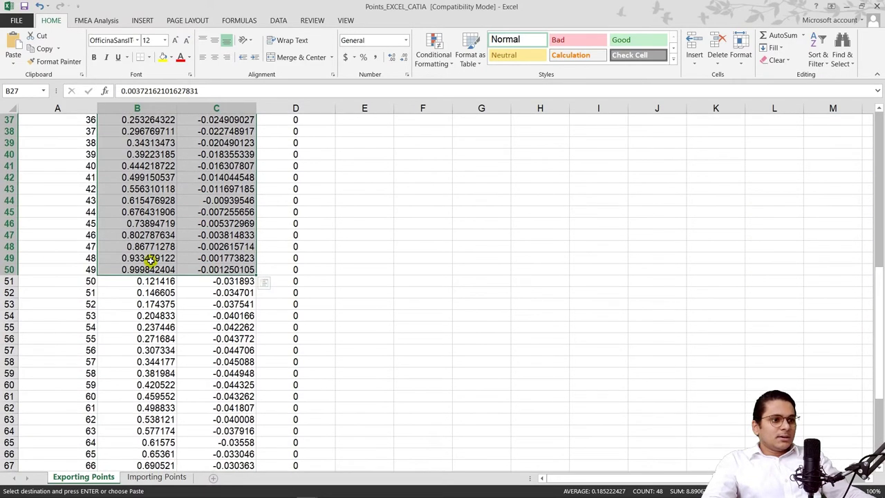
pyautogui.moveTo(61, 282); pyautogui.dragTo(275, 453)
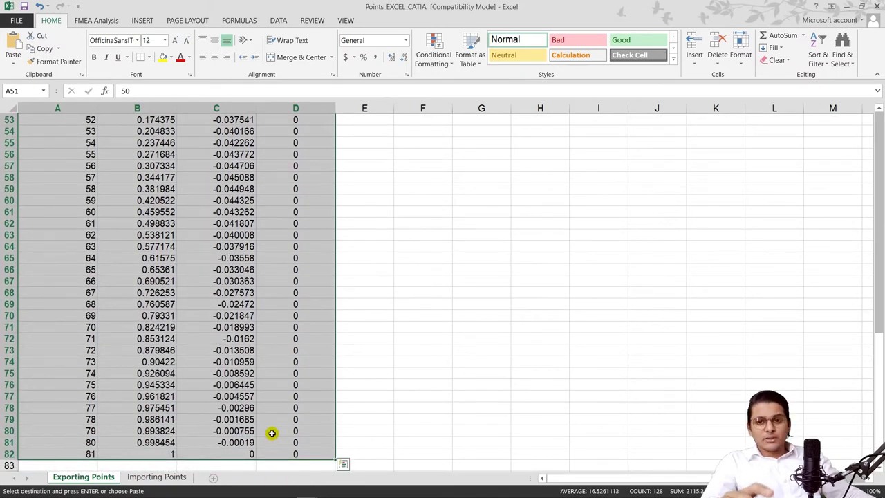
pyautogui.press('Delete')
pyautogui.click(398, 329)
pyautogui.scroll(12, 398, 329)
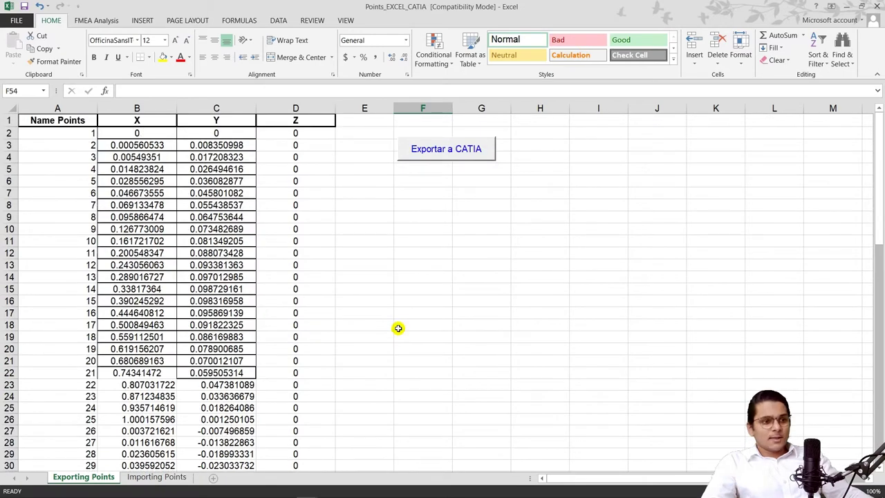
# Export the points to CATIA into a destination set named NACA 4412 ROTOR BLADE
pyautogui.click(450, 154)
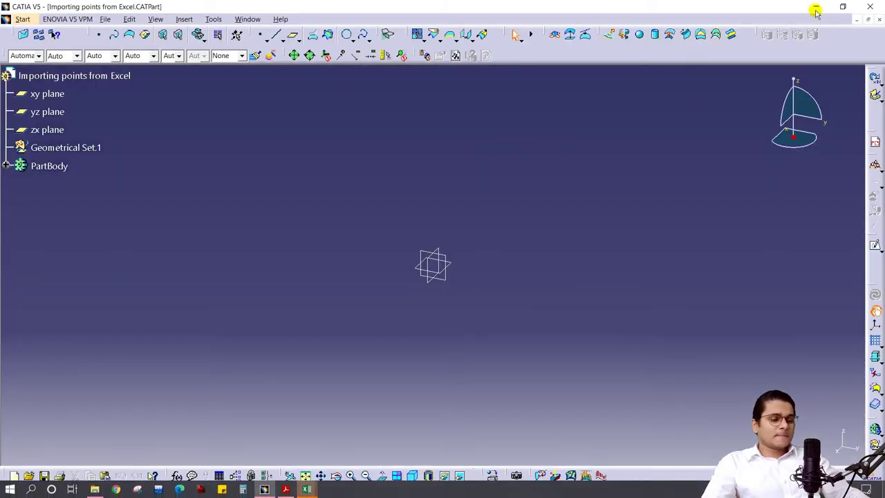
pyautogui.click(826, 5)
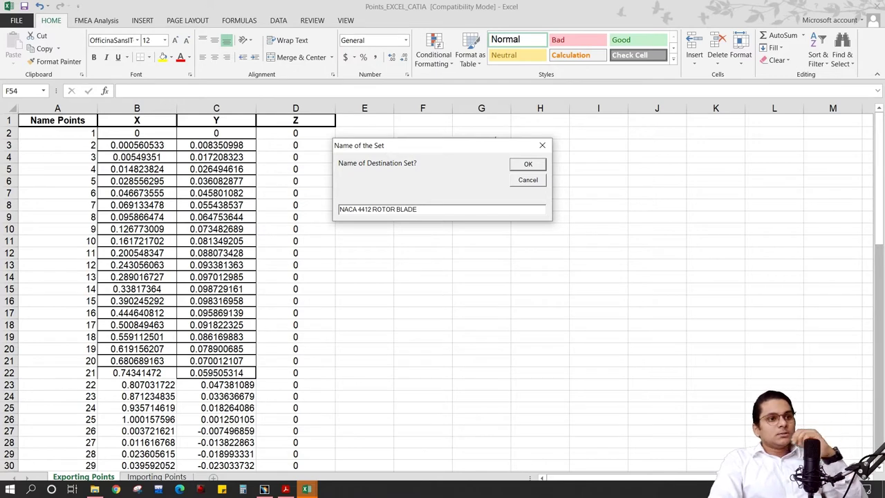
pyautogui.press('Return')
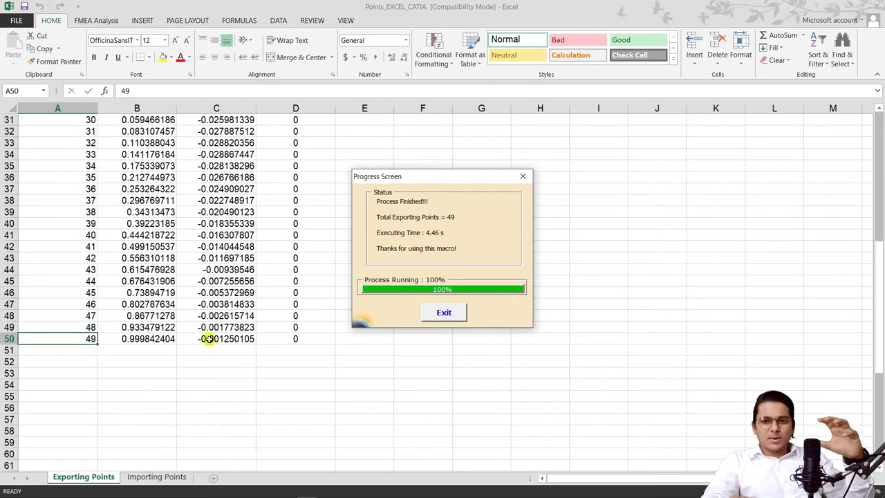
pyautogui.click(458, 319)
# Switch to CATIA V5 and examine the imported airfoil points of the NACA 4412 ROTOR BLADE set
pyautogui.moveTo(305, 491)
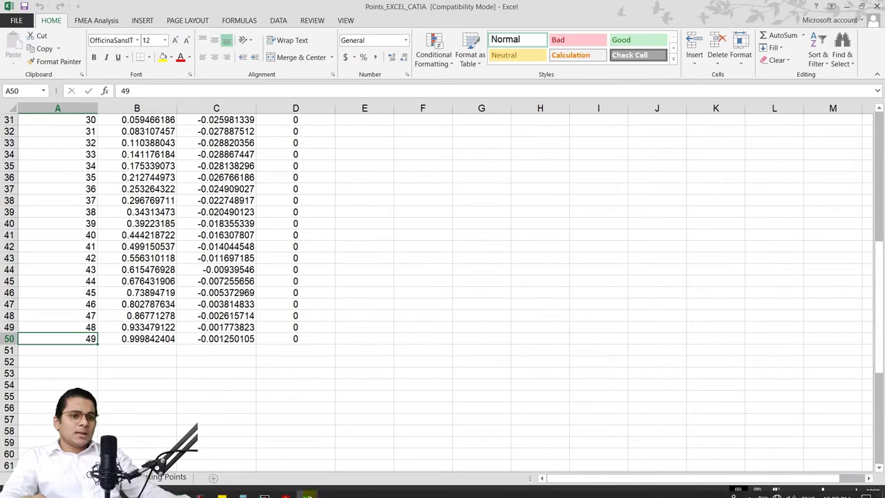
pyautogui.click(264, 489)
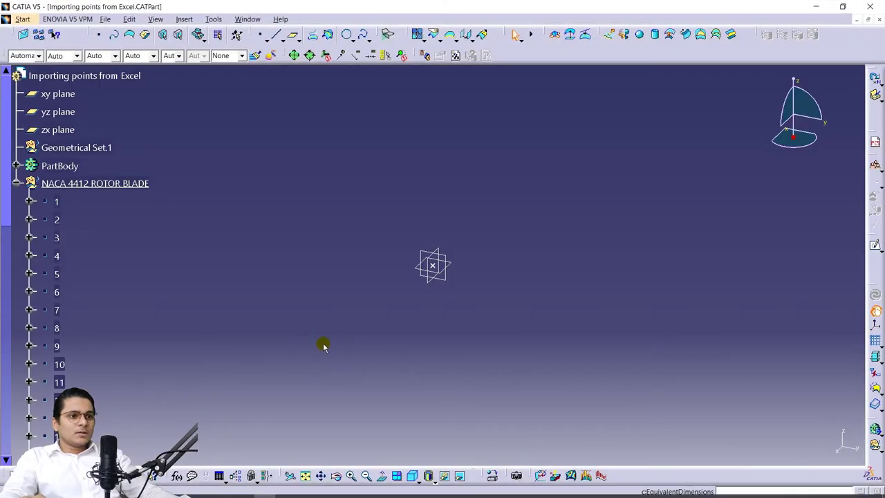
pyautogui.moveTo(353, 203); pyautogui.dragTo(564, 249, button='middle')
pyautogui.moveTo(638, 260); pyautogui.dragTo(411, 237, button='middle')
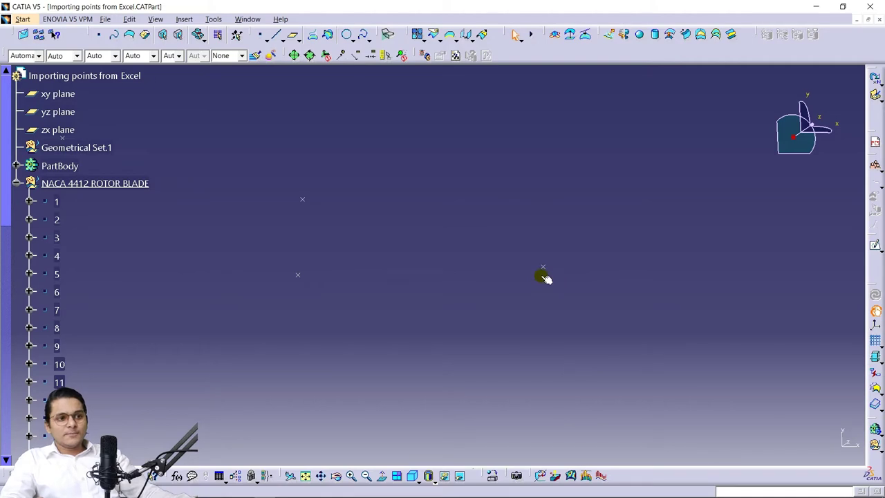
pyautogui.click(542, 269)
pyautogui.click(542, 267)
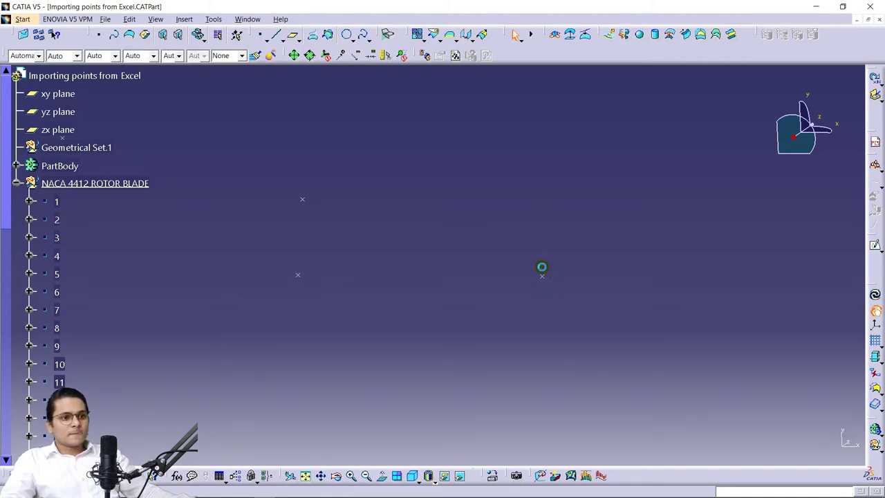
pyautogui.moveTo(504, 211); pyautogui.dragTo(420, 204, button='middle')
pyautogui.click(23, 18)
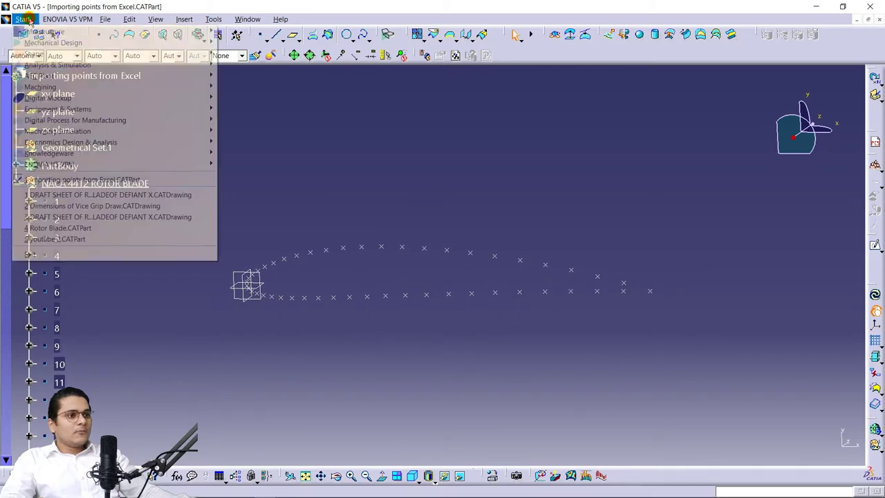
pyautogui.moveTo(74, 47)
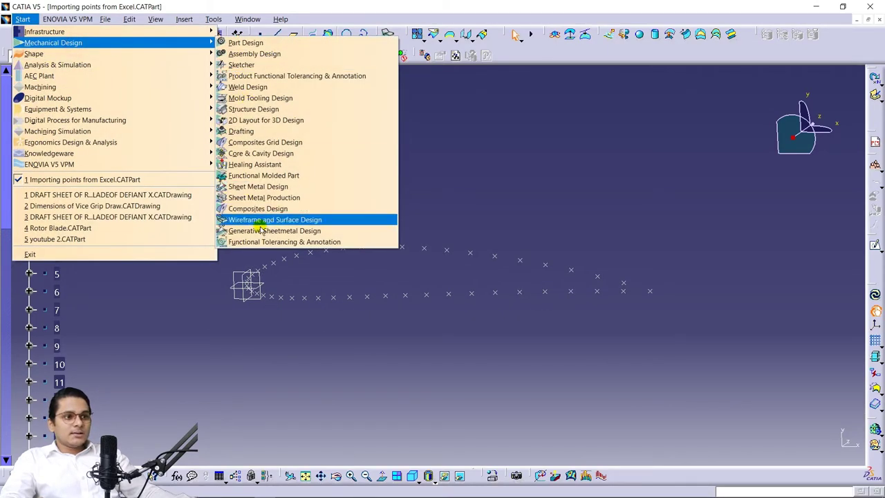
pyautogui.click(263, 220)
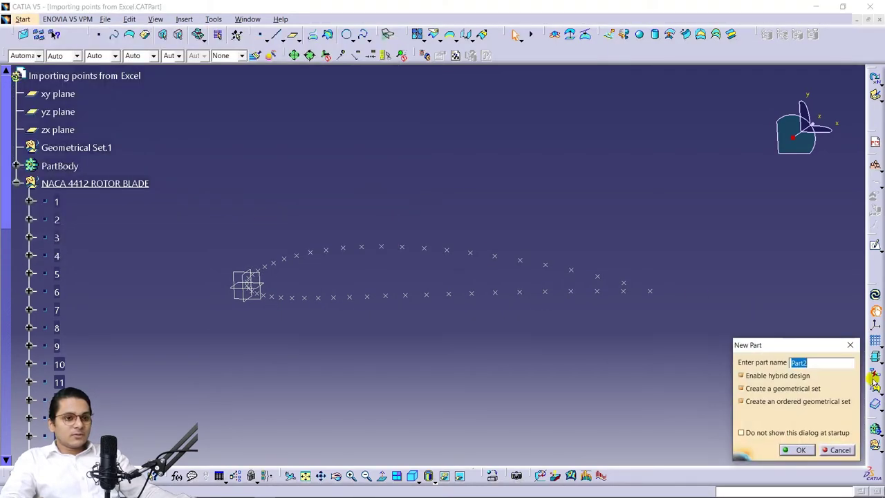
pyautogui.click(852, 345)
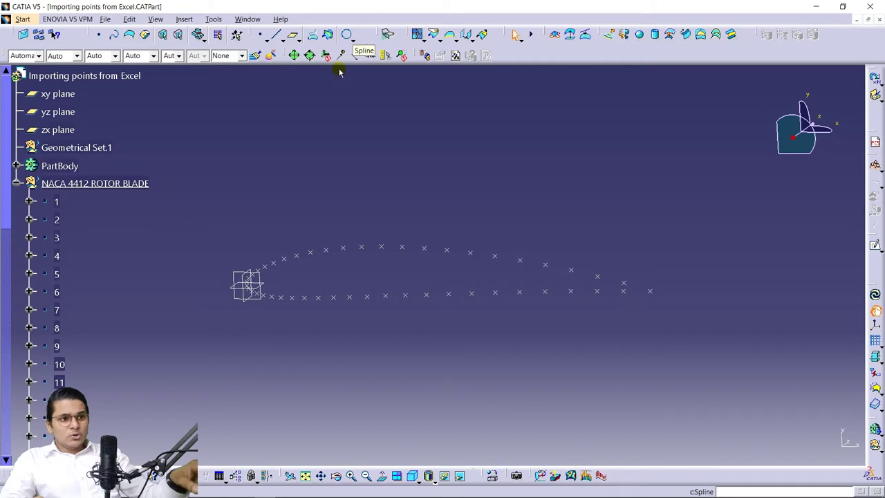
# Start a spline at trailing-edge point 49 and add points 24, 23, 22, 21 and 20 along the upper surface
pyautogui.click(184, 19)
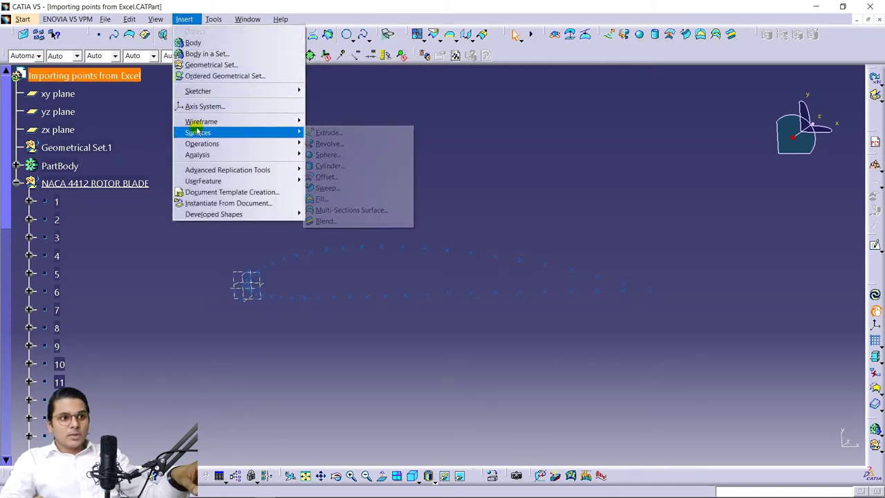
pyautogui.moveTo(202, 144)
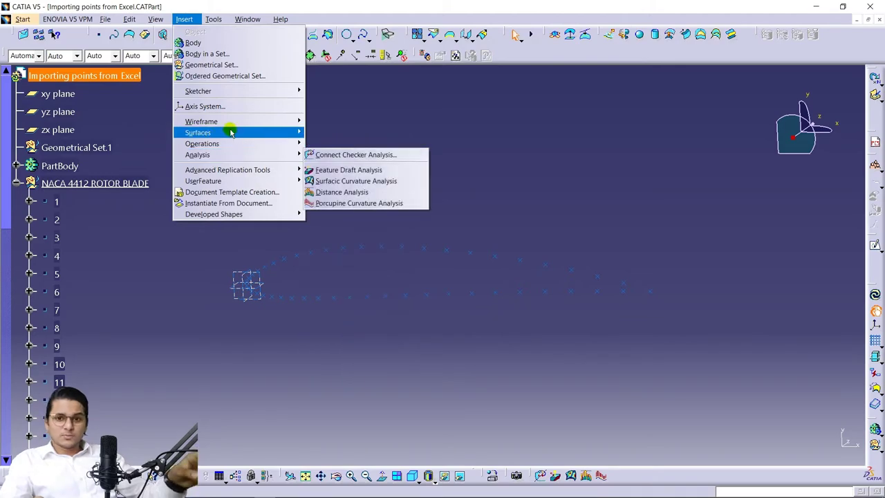
pyautogui.moveTo(236, 125)
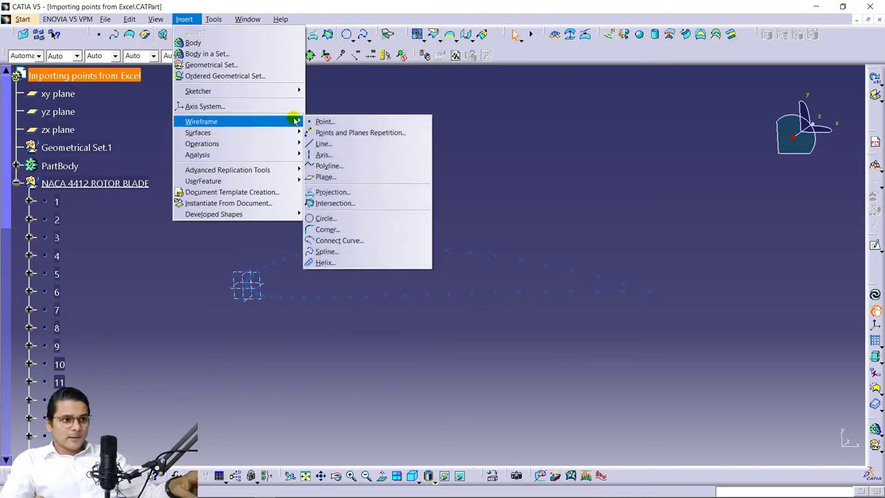
pyautogui.click(348, 252)
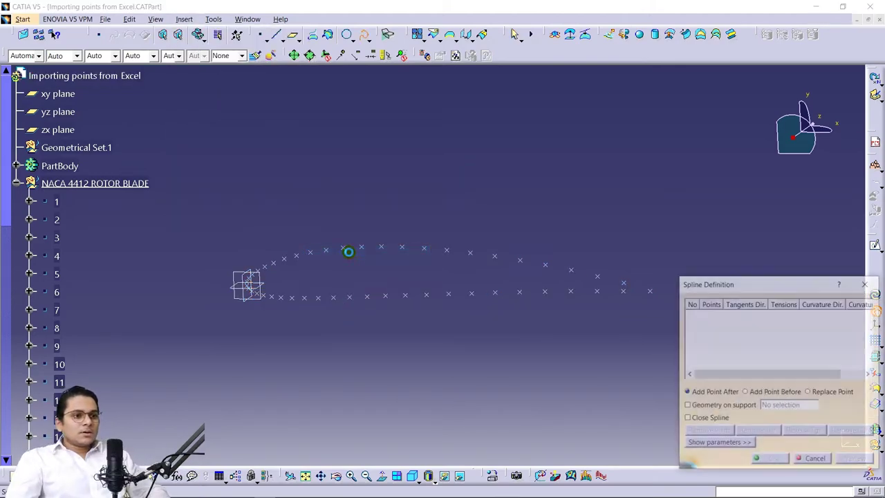
pyautogui.moveTo(513, 293); pyautogui.dragTo(372, 279, button='middle')
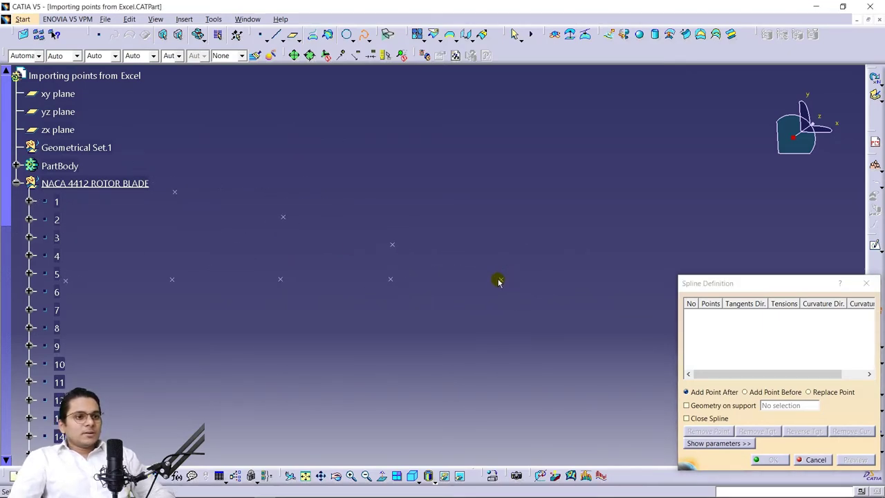
pyautogui.click(500, 280)
pyautogui.click(392, 244)
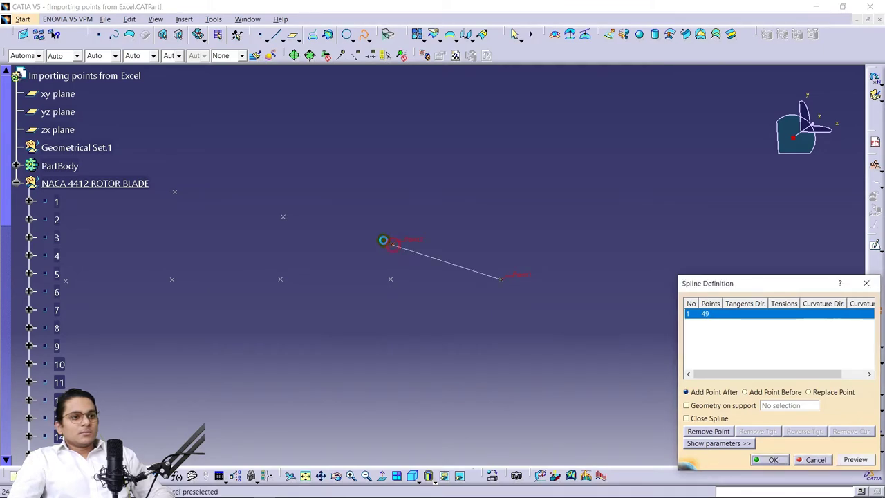
pyautogui.click(289, 221)
pyautogui.moveTo(289, 222); pyautogui.dragTo(415, 258, button='middle')
pyautogui.click(412, 261)
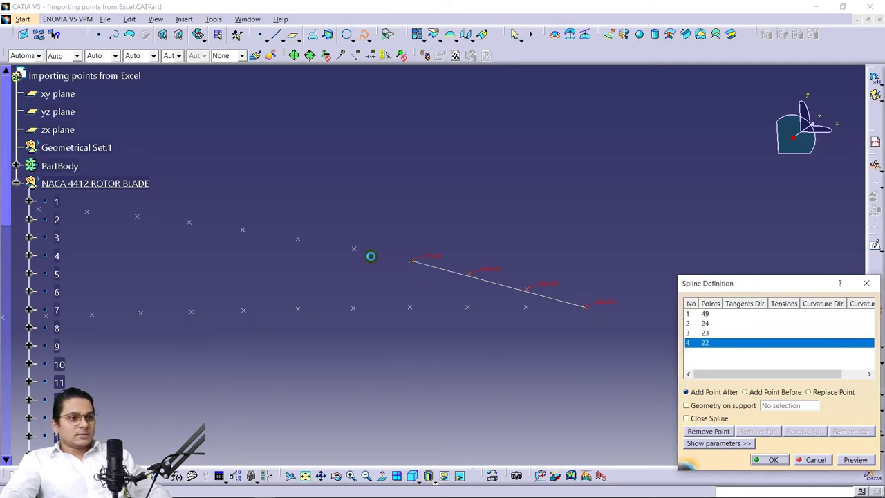
pyautogui.click(354, 251)
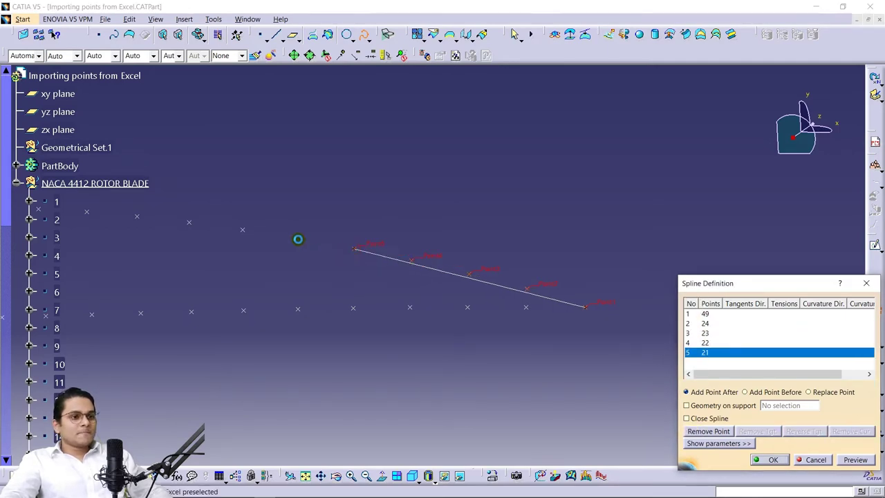
pyautogui.click(298, 239)
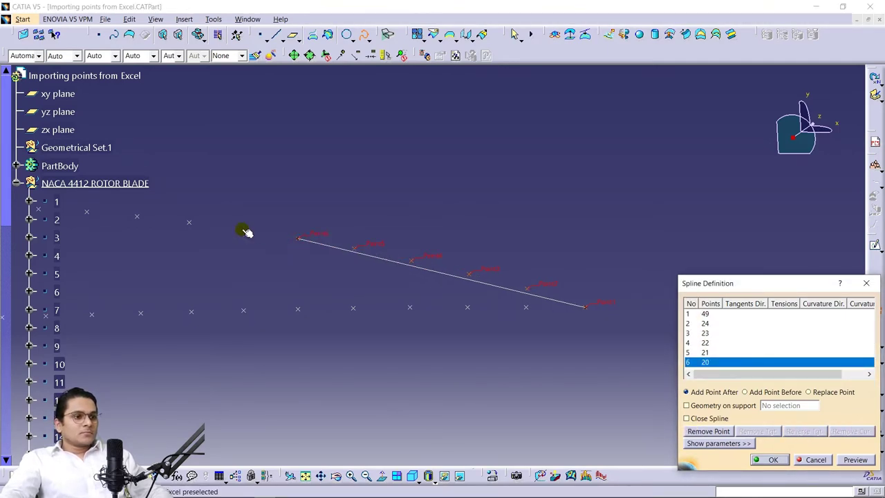
# Continue the spline forward through upper-surface points 19 down to 11 in descending order
pyautogui.moveTo(219, 237); pyautogui.dragTo(447, 266, button='middle')
pyautogui.scroll(-3, 60, 297)
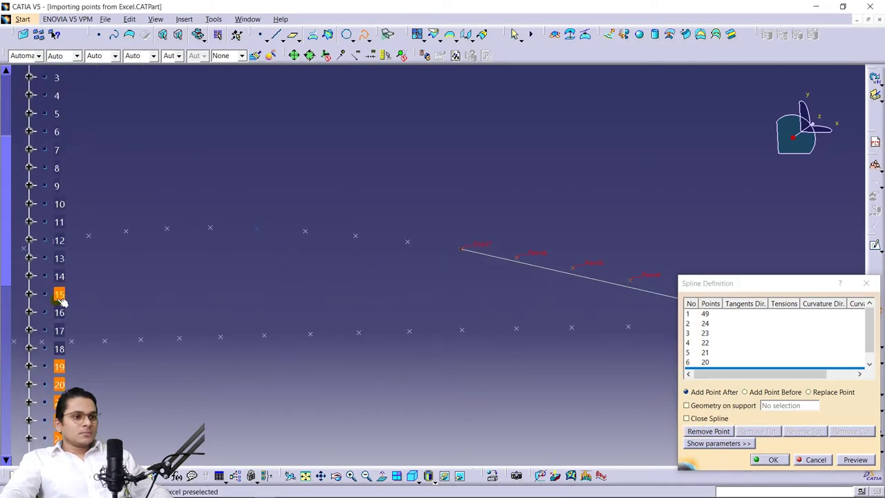
pyautogui.moveTo(162, 262); pyautogui.dragTo(549, 233, button='middle')
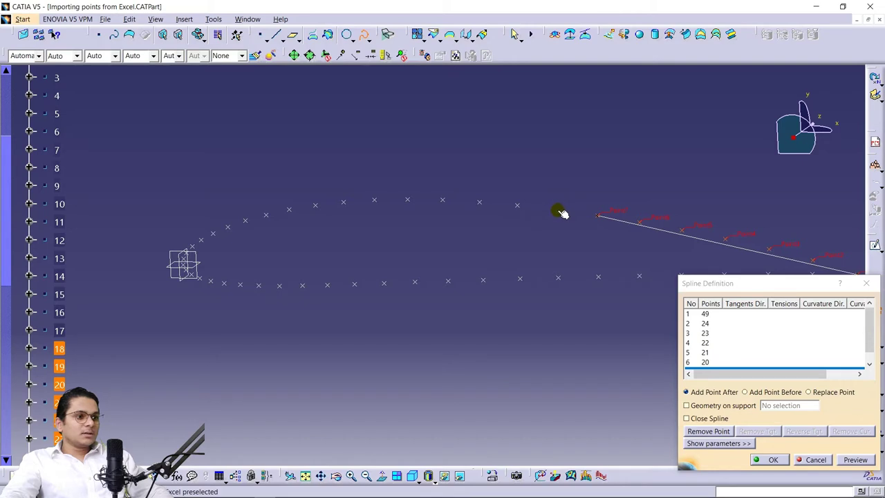
pyautogui.click(559, 211)
pyautogui.click(66, 332)
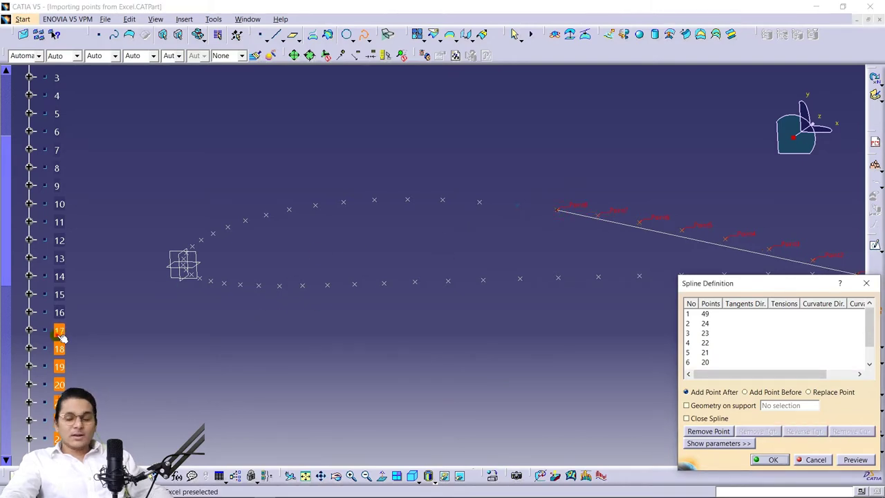
pyautogui.click(62, 312)
pyautogui.click(63, 294)
pyautogui.click(64, 257)
pyautogui.click(61, 240)
pyautogui.click(58, 222)
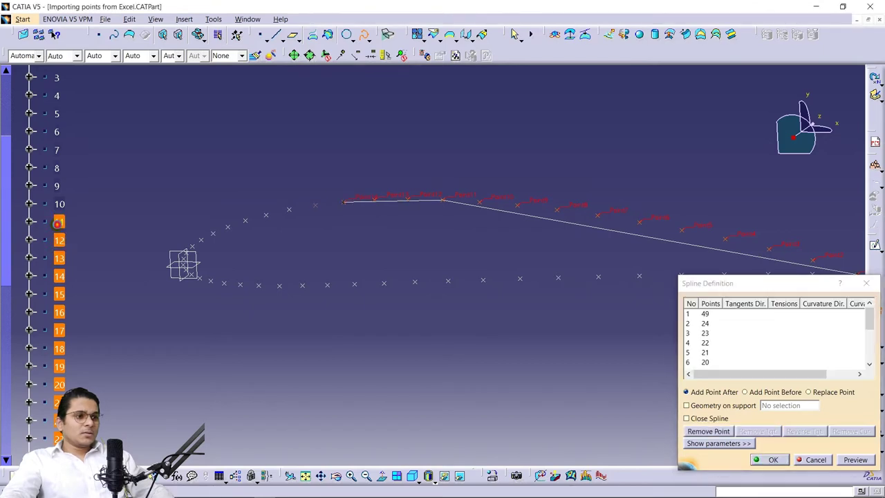
# Add points 10 down to 1 to the spline, following the upper surface toward the leading edge
pyautogui.click(59, 204)
pyautogui.click(57, 185)
pyautogui.click(57, 168)
pyautogui.click(57, 150)
pyautogui.click(57, 132)
pyautogui.click(57, 96)
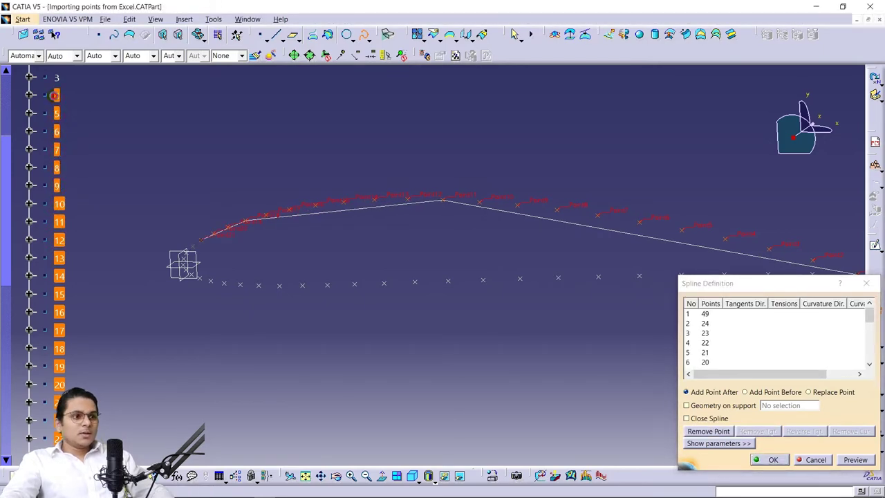
pyautogui.scroll(3, 54, 104)
pyautogui.click(55, 196)
pyautogui.click(56, 179)
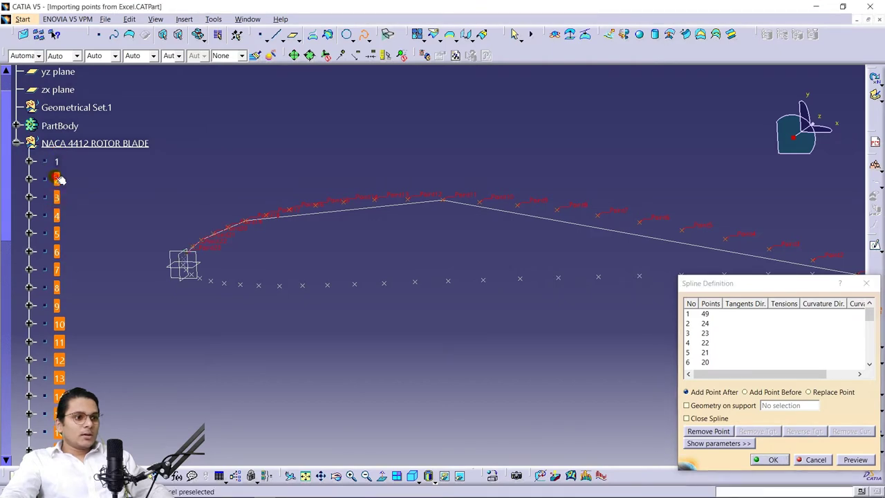
pyautogui.click(56, 161)
# Carry the spline around the leading edge and through the forward lower-surface points in sequence
pyautogui.moveTo(134, 257); pyautogui.dragTo(79, 190, button='middle')
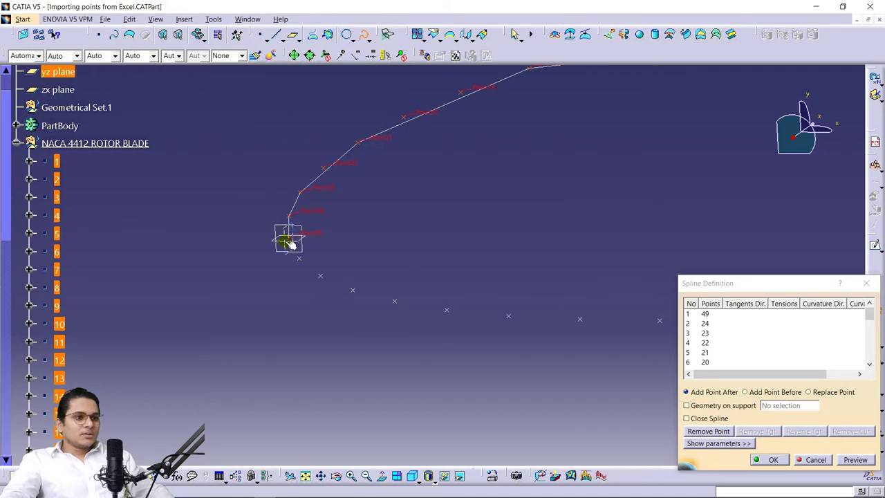
pyautogui.click(323, 279)
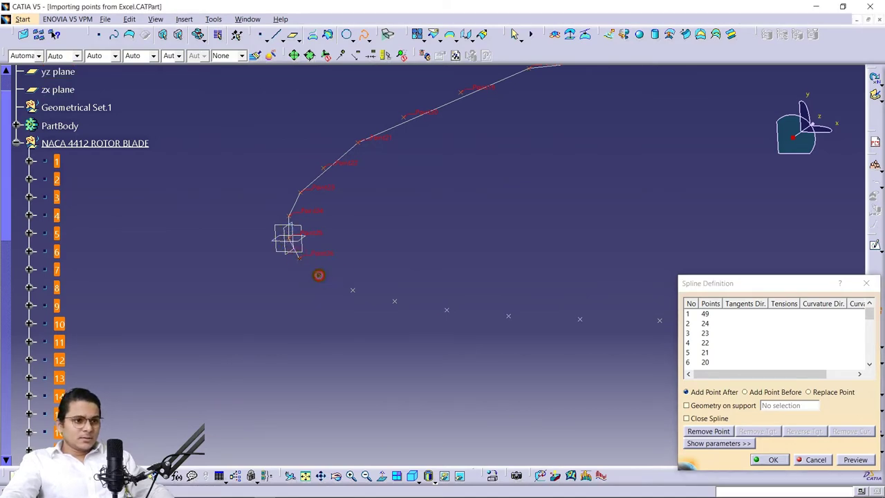
pyautogui.click(354, 290)
pyautogui.moveTo(388, 274); pyautogui.dragTo(605, 344)
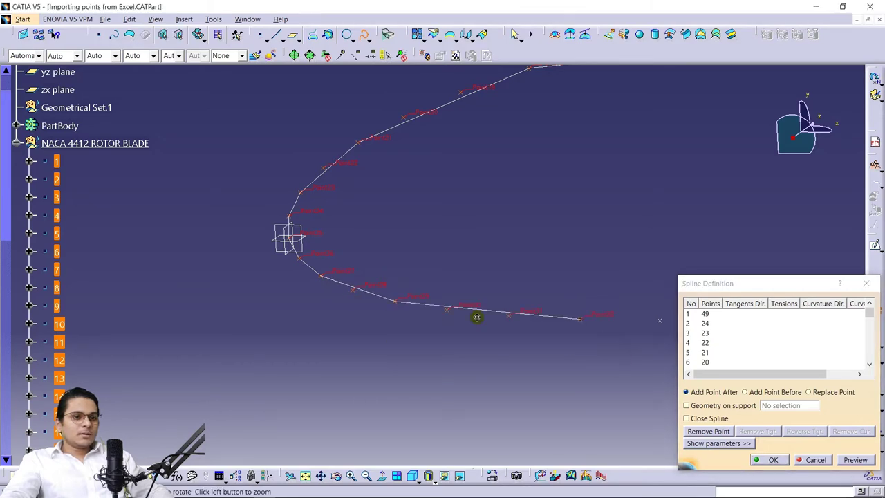
pyautogui.moveTo(574, 330); pyautogui.dragTo(284, 282, button='middle')
pyautogui.moveTo(332, 217); pyautogui.dragTo(606, 294)
pyautogui.moveTo(606, 294); pyautogui.dragTo(530, 202, button='middle')
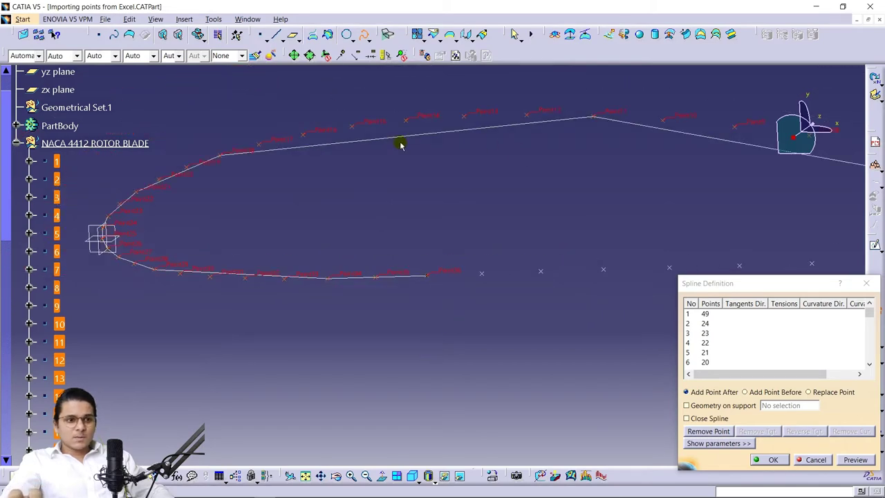
# Add the remaining lower-surface points, finish at the trailing-edge point to close the profile, and create the spline
pyautogui.moveTo(527, 284); pyautogui.dragTo(262, 249, button='middle')
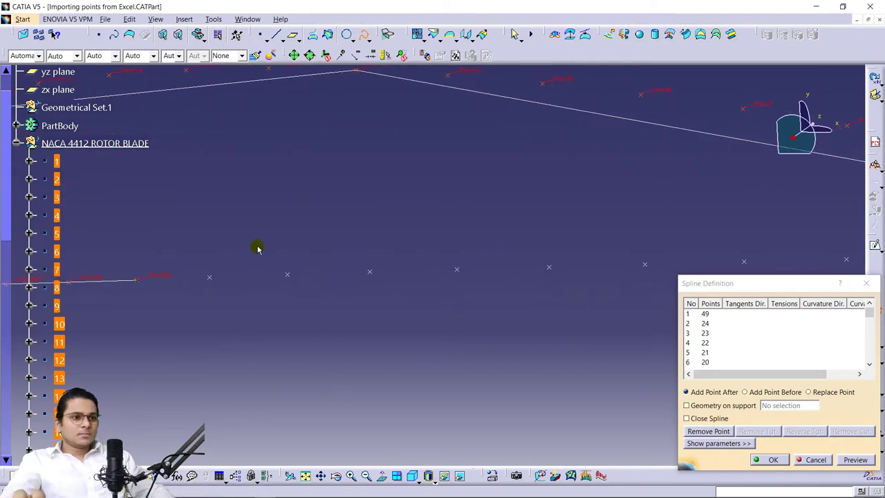
pyautogui.moveTo(197, 247); pyautogui.dragTo(573, 310)
pyautogui.moveTo(624, 298); pyautogui.dragTo(306, 282, button='middle')
pyautogui.moveTo(609, 303); pyautogui.dragTo(197, 299, button='middle')
pyautogui.moveTo(302, 225); pyautogui.dragTo(493, 296)
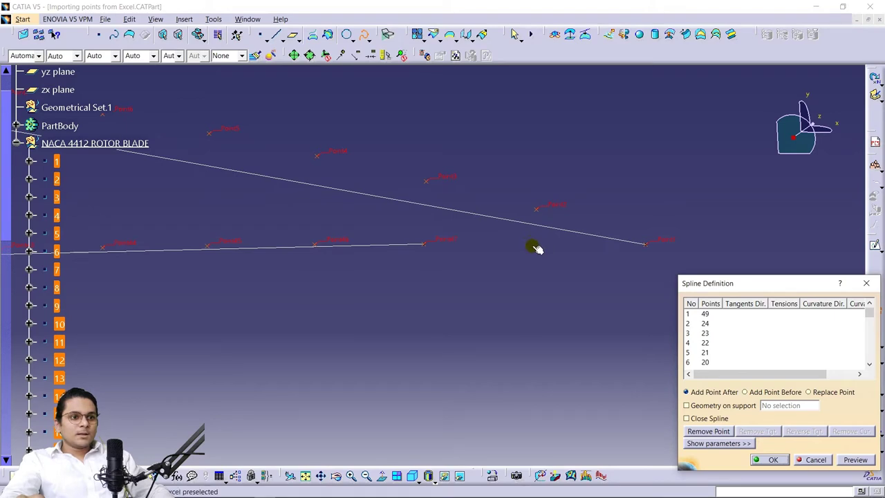
pyautogui.click(646, 247)
pyautogui.keyDown('ctrl'); pyautogui.moveTo(476, 242); pyautogui.dragTo(495, 322, button='middle'); pyautogui.keyUp('ctrl')
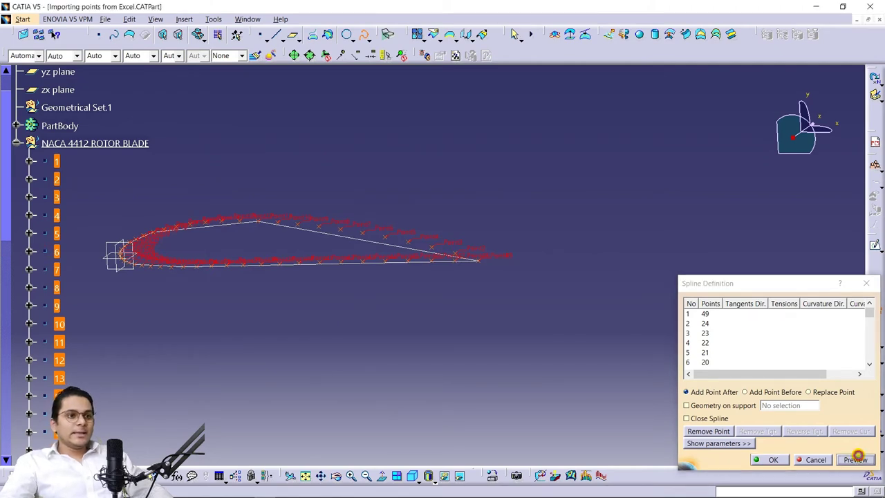
pyautogui.click(773, 460)
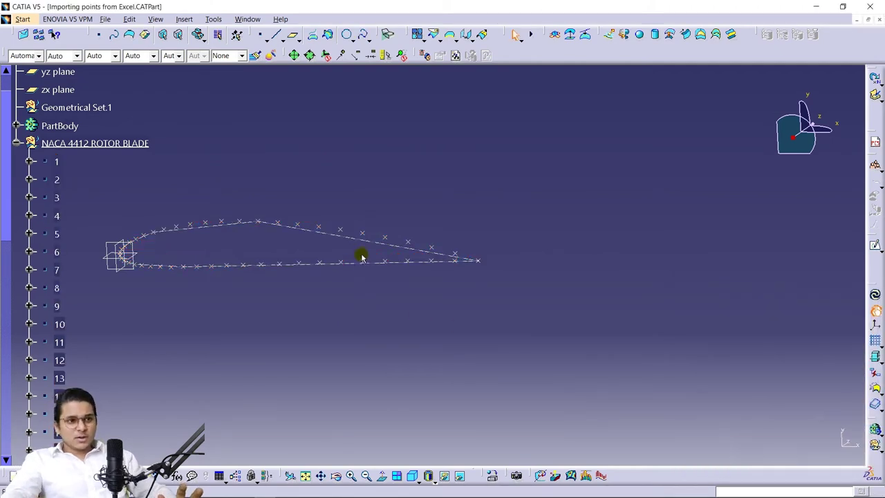
# Scale the airfoil spline by a ratio of 500 using the yz plane as reference
pyautogui.click(364, 235)
pyautogui.moveTo(547, 175); pyautogui.dragTo(647, 199, button='middle')
pyautogui.keyDown('ctrl'); pyautogui.moveTo(475, 241); pyautogui.dragTo(468, 194, button='middle'); pyautogui.keyUp('ctrl')
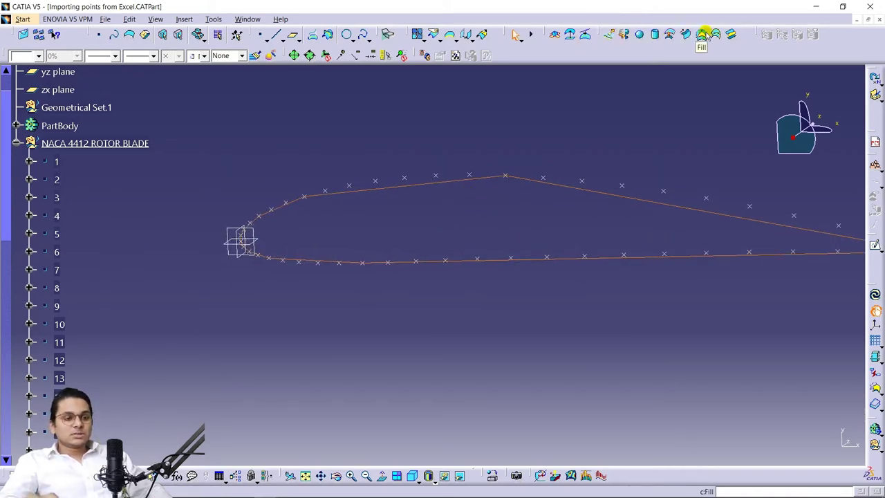
pyautogui.click(471, 40)
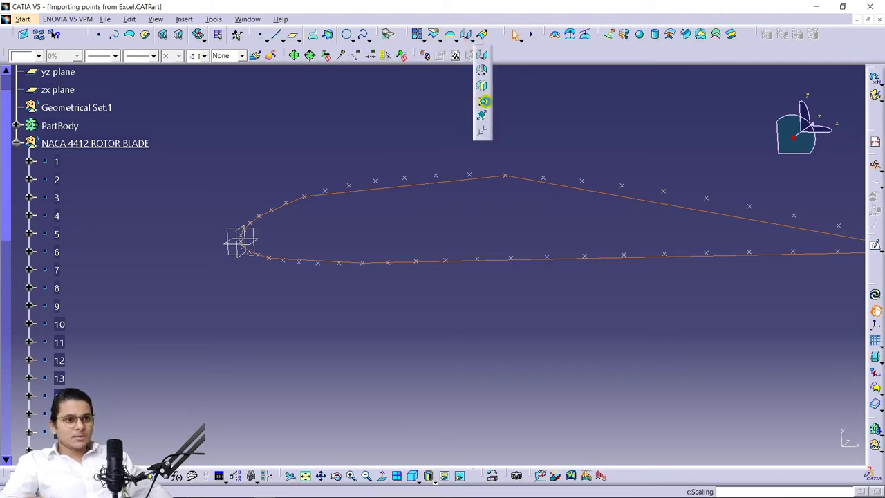
pyautogui.click(484, 102)
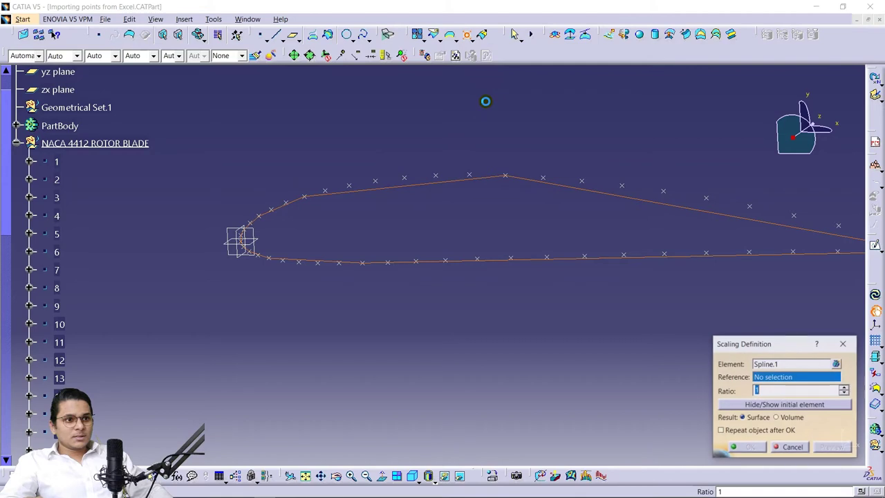
pyautogui.click(241, 237)
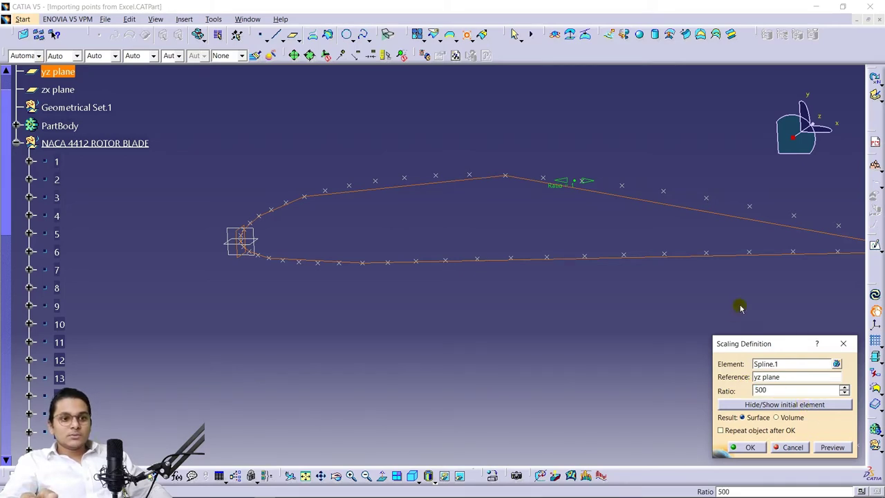
pyautogui.click(828, 446)
pyautogui.click(751, 449)
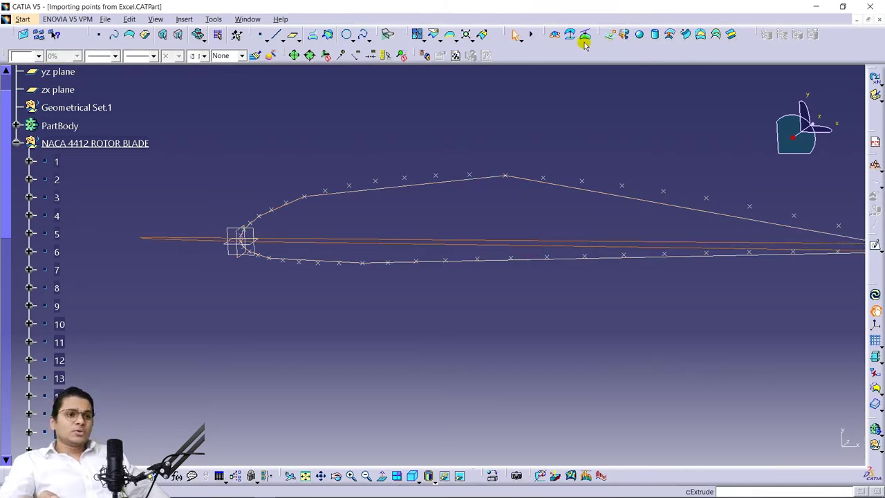
# Scale the Scaling.1 curve by a ratio of 500 using the zx plane as reference
pyautogui.click(465, 32)
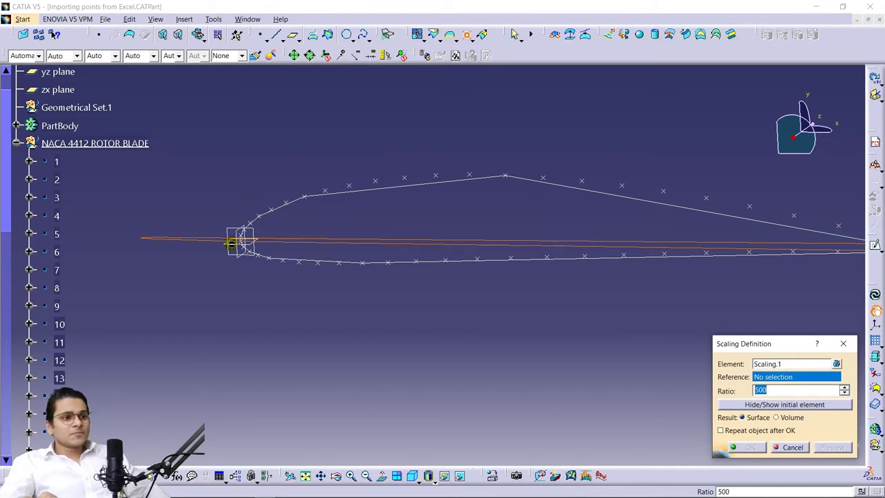
pyautogui.click(233, 242)
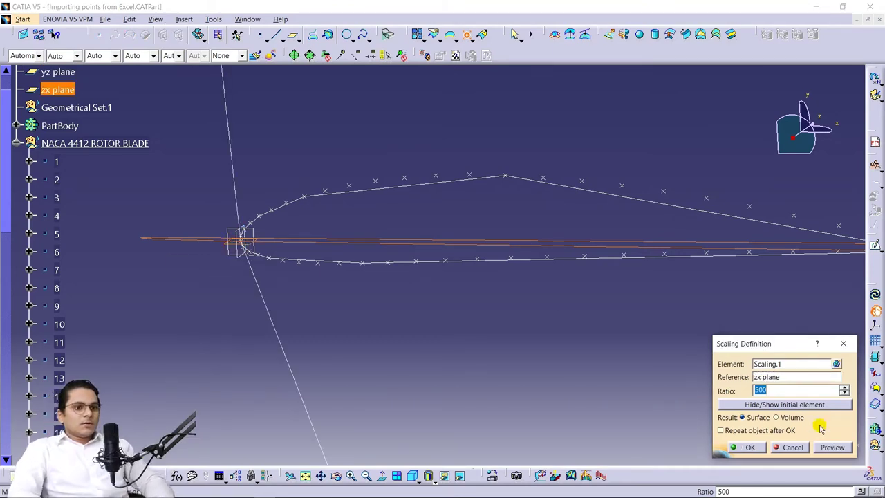
pyautogui.click(740, 447)
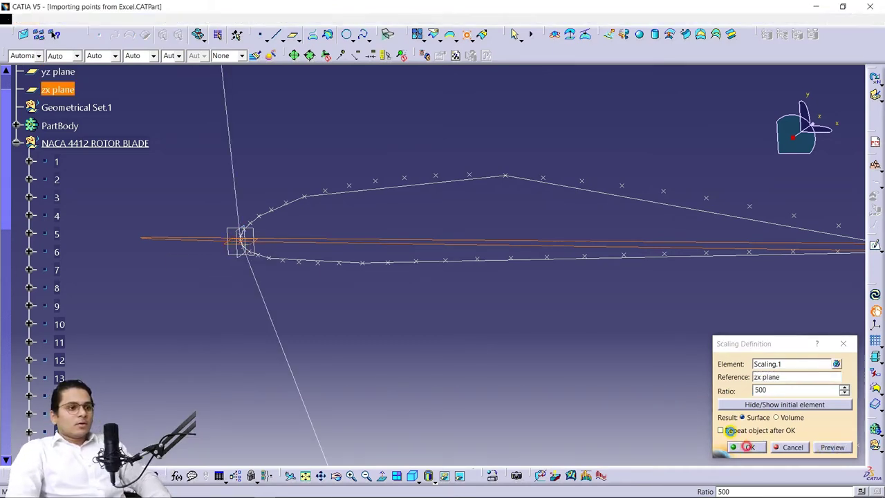
# Hide the intermediate scaled curve and the original airfoil spline
pyautogui.rightClick(628, 243)
pyautogui.click(650, 271)
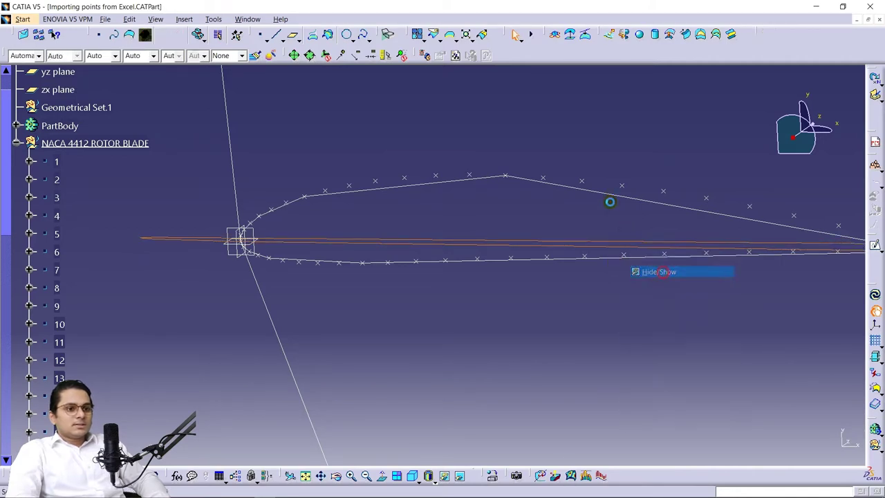
pyautogui.rightClick(610, 195)
pyautogui.click(636, 225)
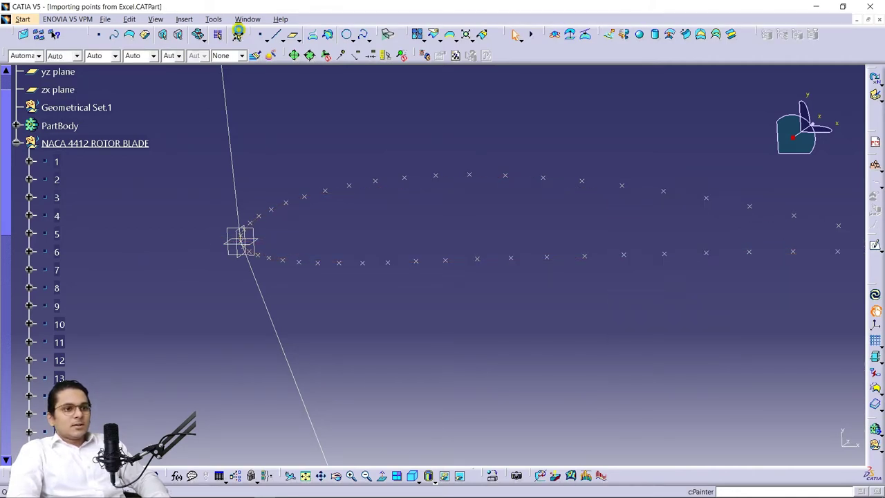
# Hide all points so that only the fully scaled airfoil profile is displayed, and bring it into view
pyautogui.click(215, 19)
pyautogui.moveTo(311, 94)
pyautogui.click(346, 93)
pyautogui.moveTo(346, 101); pyautogui.dragTo(232, 339, button='middle')
pyautogui.moveTo(650, 298); pyautogui.dragTo(630, 283, button='middle')
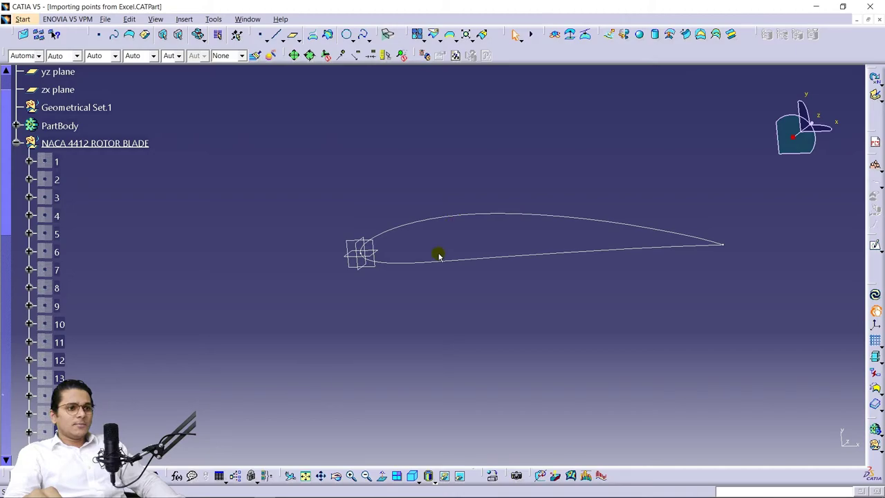
# Switch to the rotor blade draft sheet in Adobe Acrobat Reader, examine the blade's section dimensions, and return to CATIA
pyautogui.moveTo(274, 492)
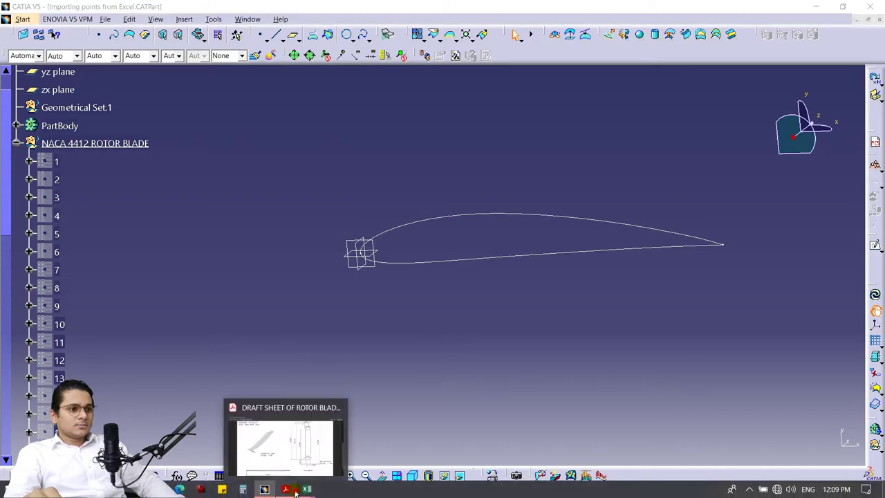
pyautogui.click(295, 492)
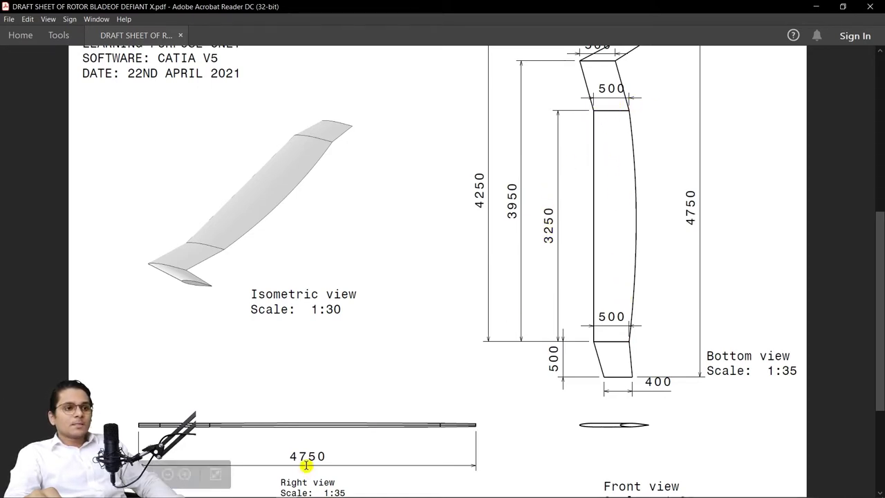
pyautogui.click(273, 490)
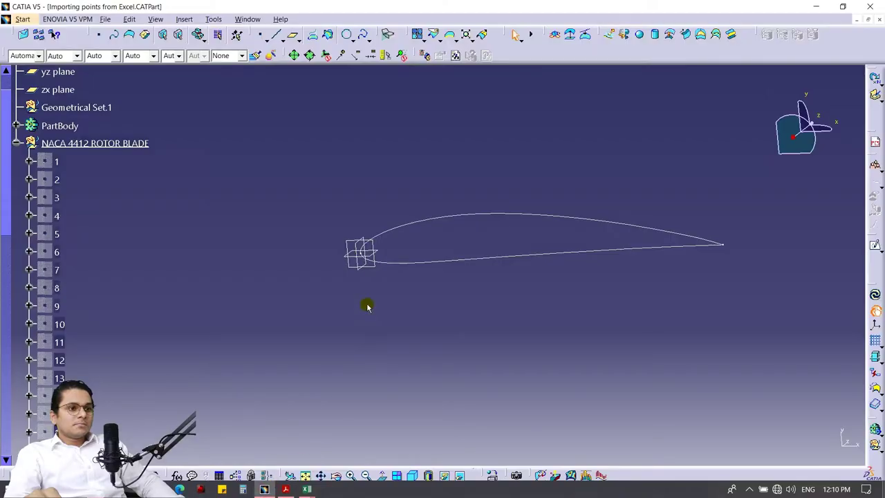
# Start translating the scaled airfoil curve with the xy plane as direction, and check the draft sheet for the section distance
pyautogui.click(401, 228)
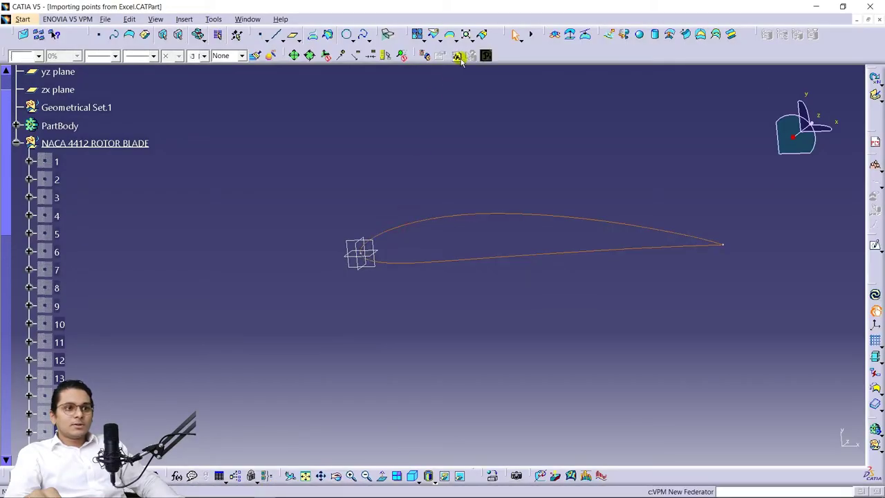
pyautogui.click(474, 40)
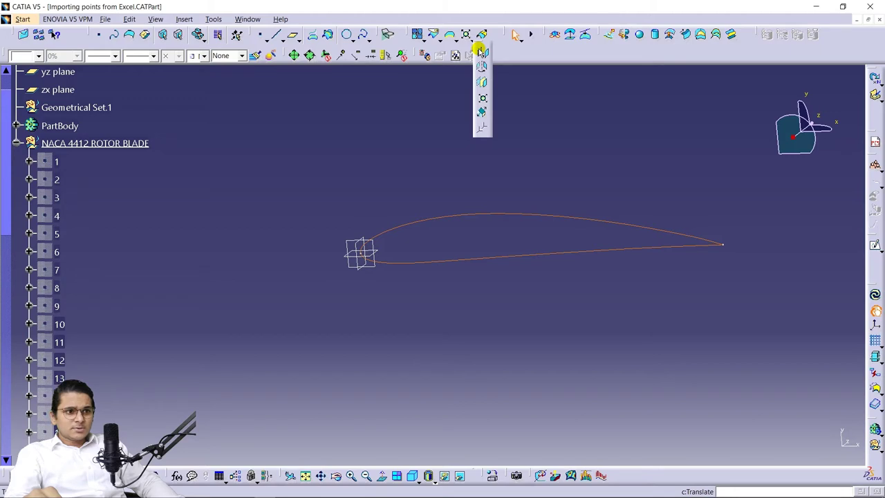
pyautogui.click(481, 53)
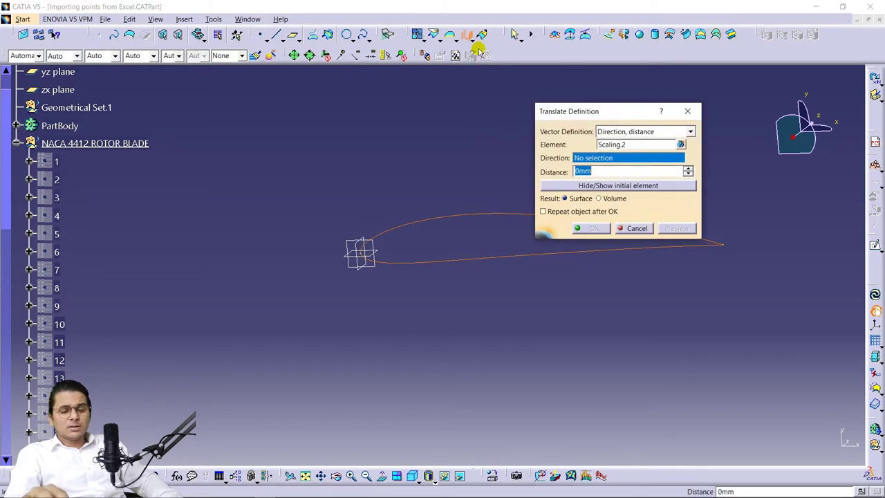
pyautogui.click(184, 19)
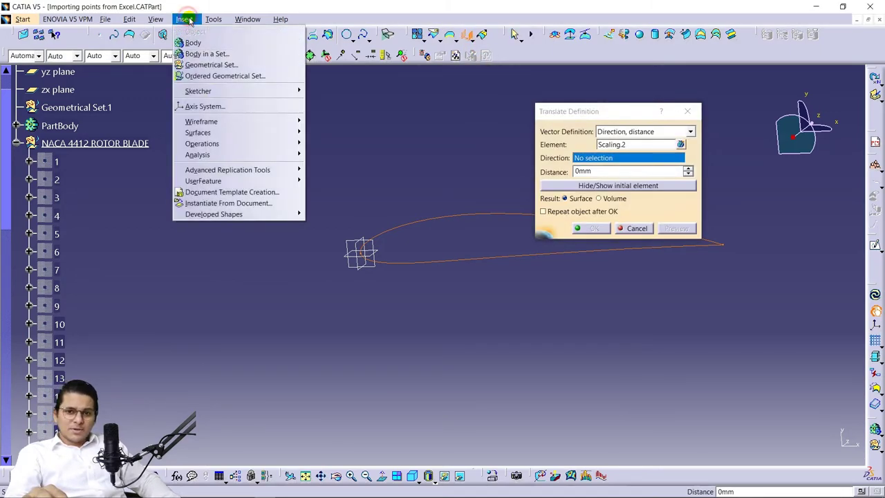
pyautogui.moveTo(285, 132)
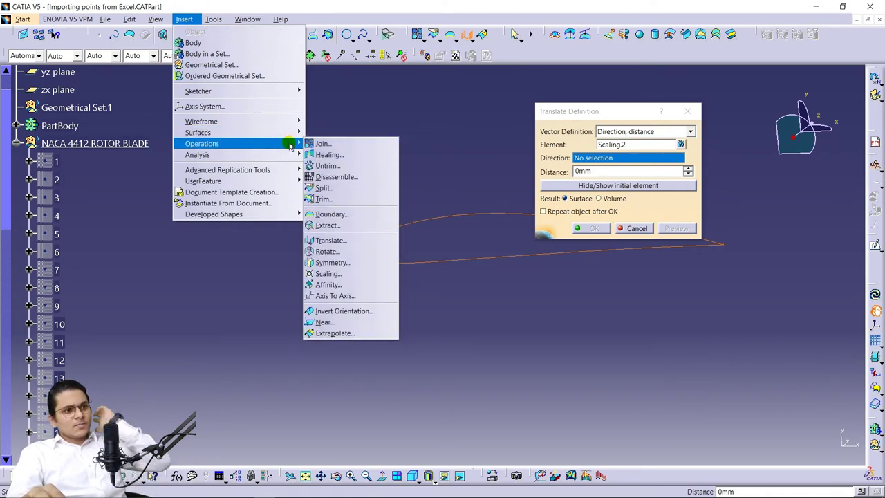
pyautogui.click(475, 122)
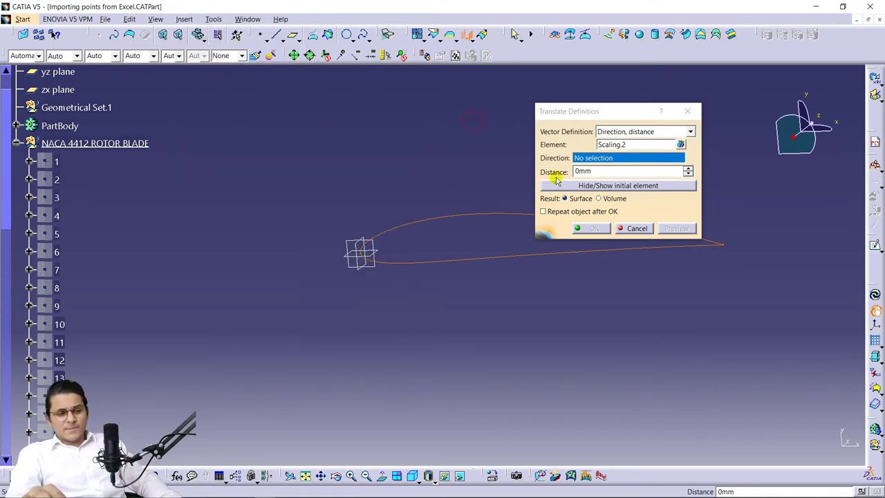
pyautogui.click(349, 242)
pyautogui.moveTo(449, 192); pyautogui.dragTo(400, 251, button='middle')
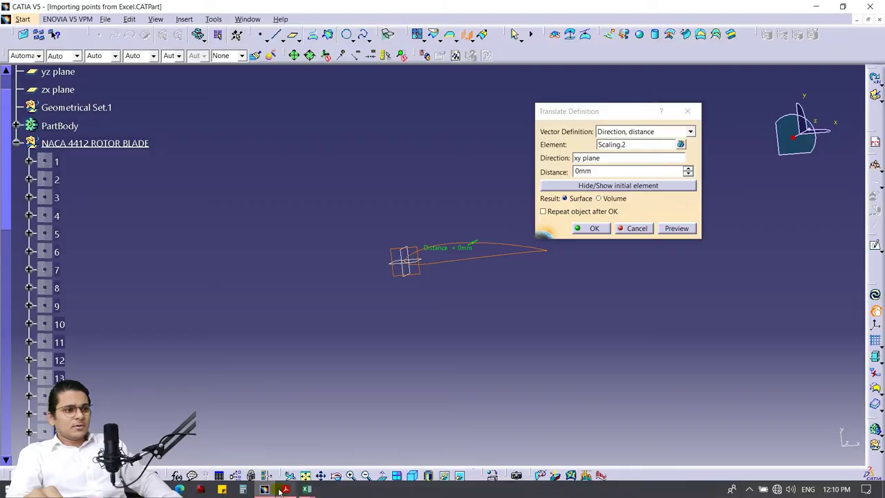
pyautogui.click(286, 488)
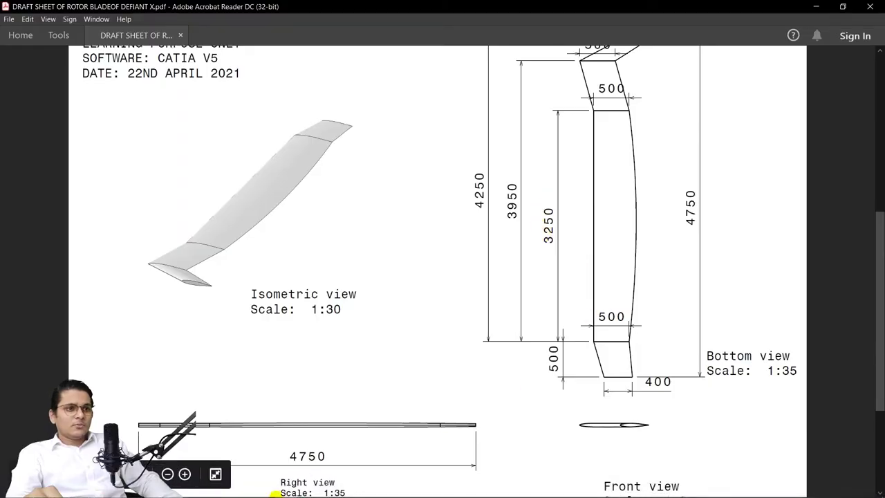
pyautogui.click(264, 489)
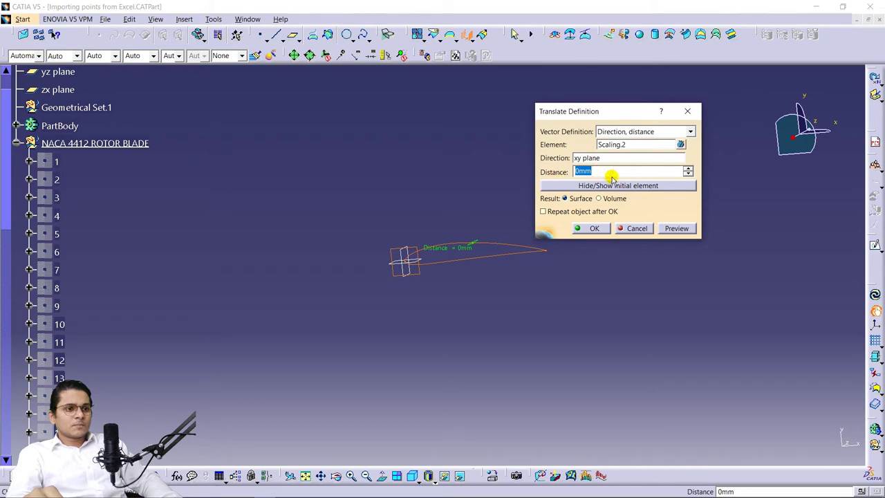
pyautogui.write('3250MM')
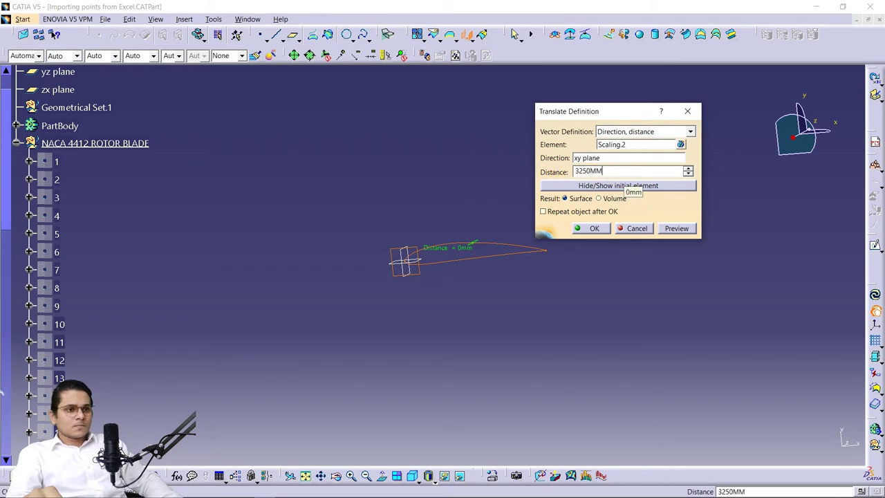
pyautogui.click(677, 228)
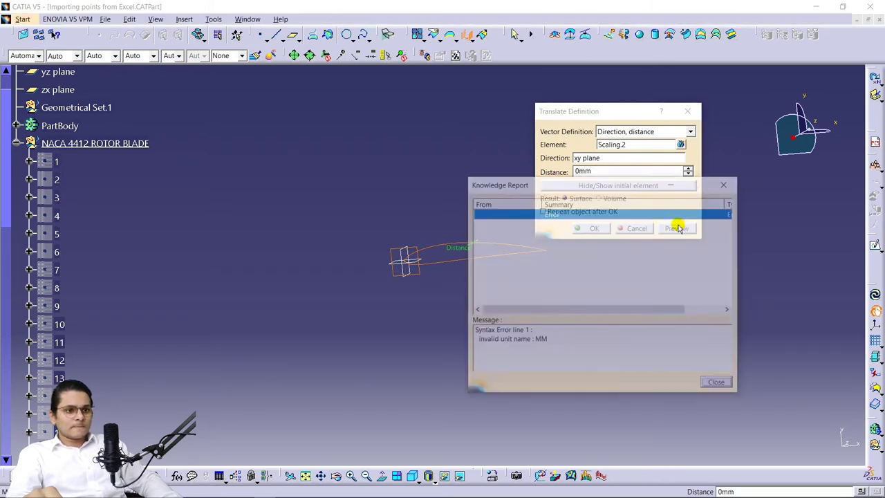
pyautogui.click(726, 183)
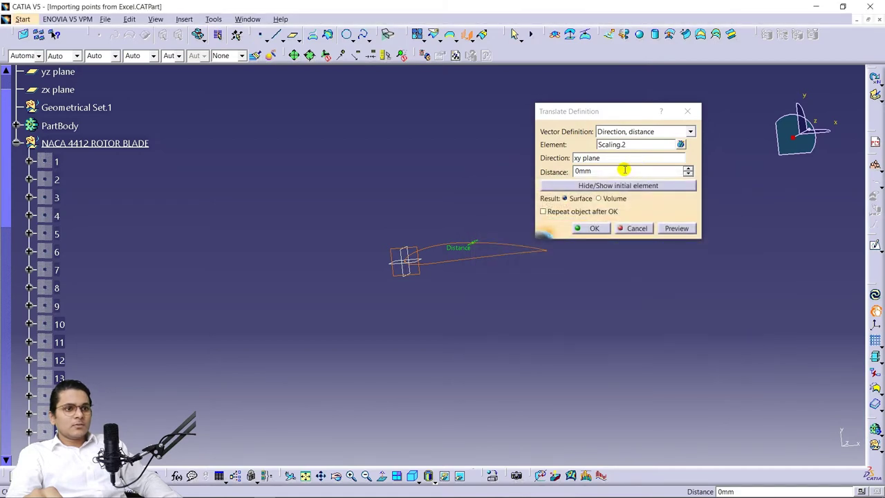
# Set the translation distance to 3250 mm and create the translated airfoil copy
pyautogui.doubleClick(624, 170)
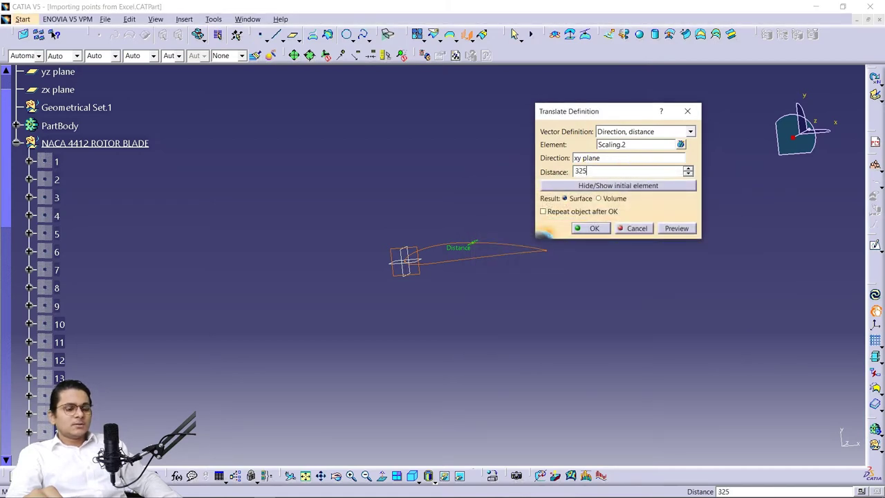
pyautogui.click(691, 230)
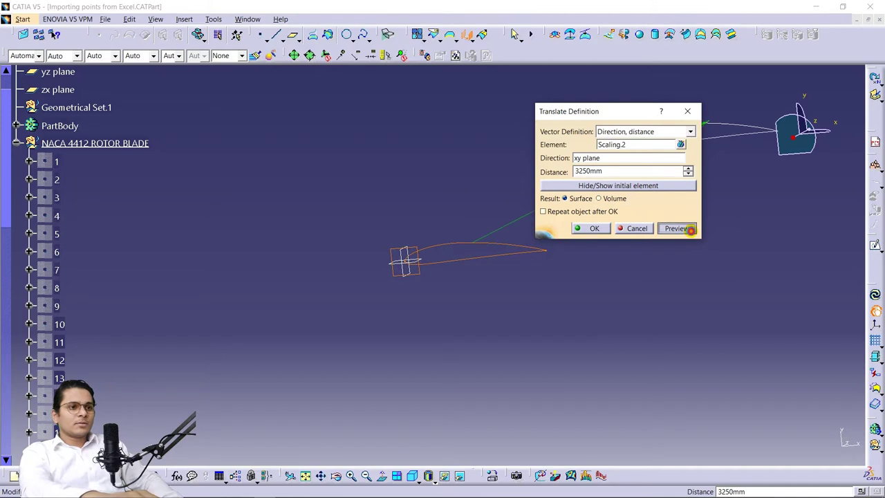
pyautogui.moveTo(525, 271); pyautogui.dragTo(446, 267, button='middle')
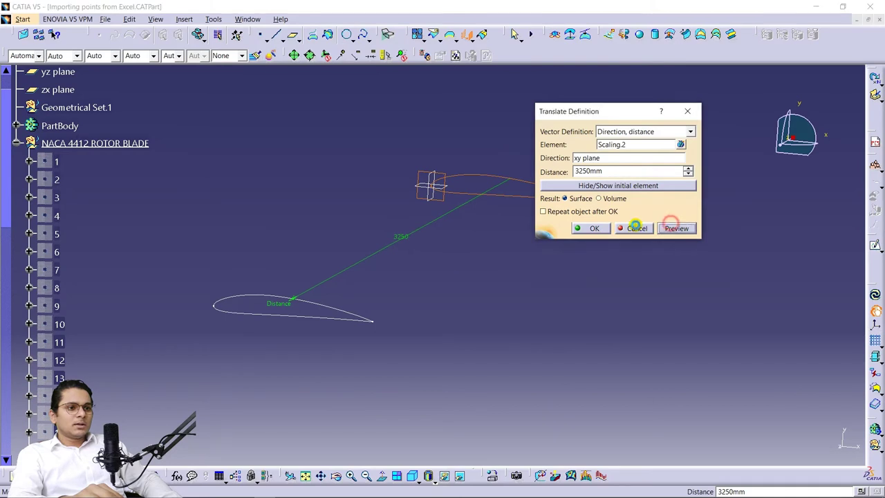
pyautogui.click(593, 229)
pyautogui.moveTo(432, 262); pyautogui.dragTo(408, 314, button='middle')
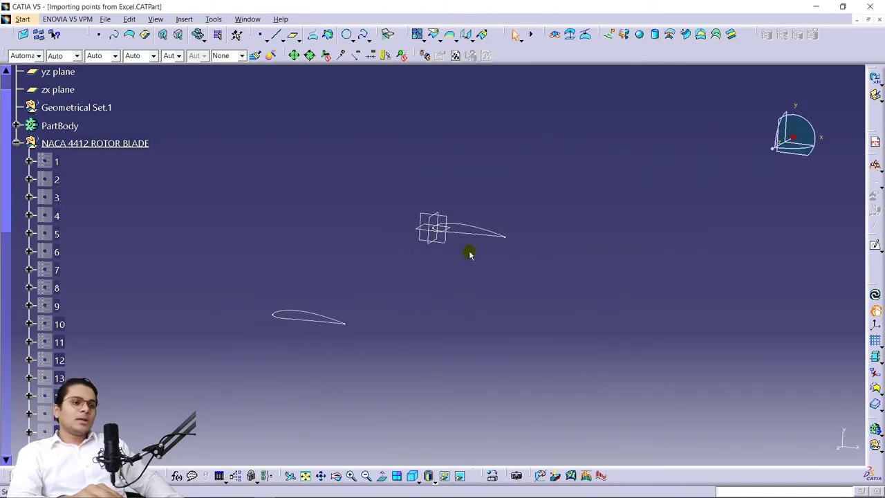
# Scale the original-position airfoil curve Scaling.2 by a ratio of 1.2 using the yz plane as reference
pyautogui.scroll(2, 527, 282)
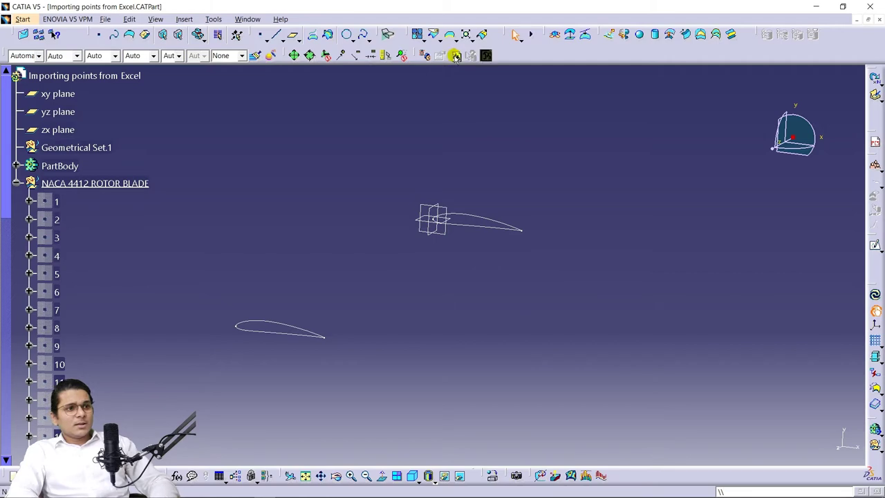
pyautogui.click(465, 36)
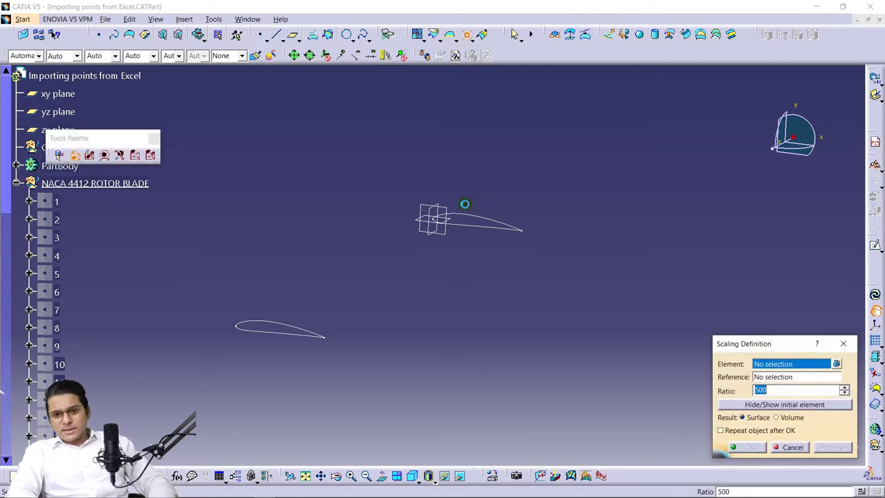
pyautogui.click(464, 210)
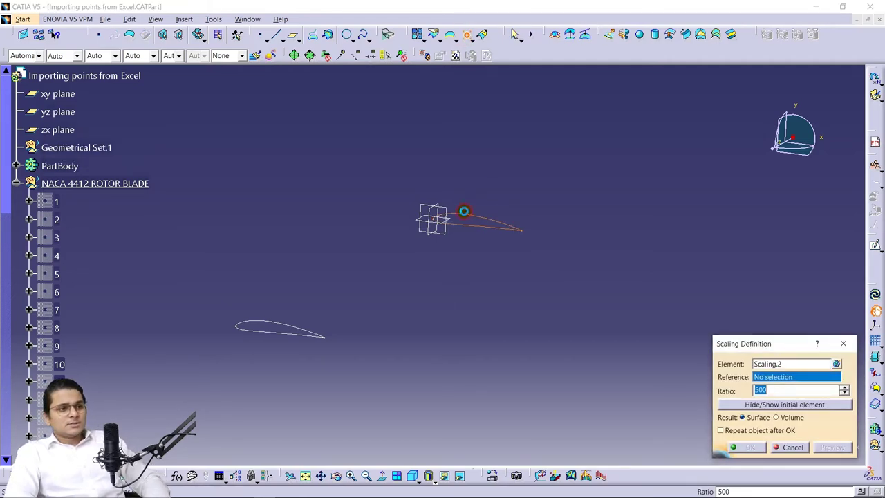
pyautogui.click(432, 215)
pyautogui.moveTo(498, 269); pyautogui.dragTo(495, 249, button='middle')
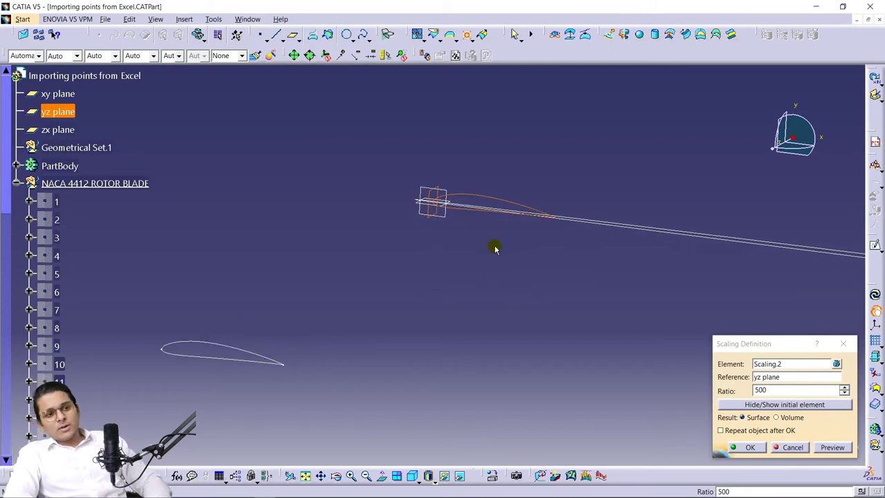
pyautogui.doubleClick(764, 390)
pyautogui.write('1.2')
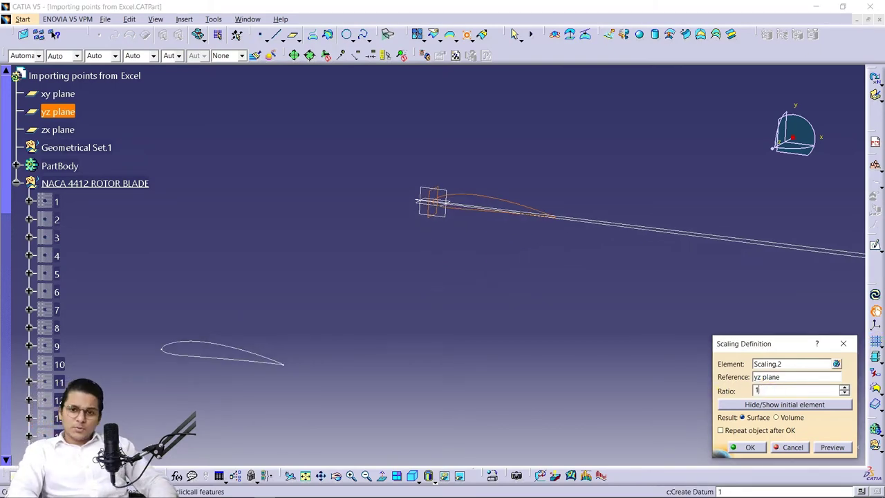
pyautogui.click(831, 448)
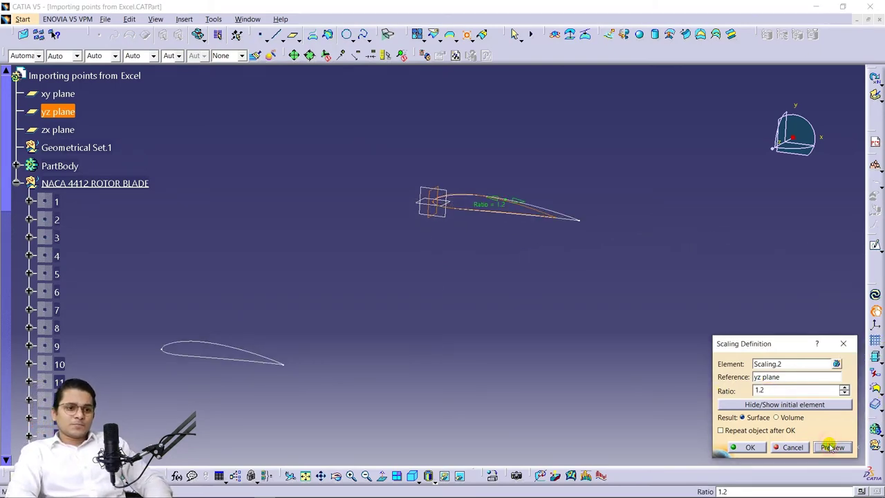
pyautogui.click(747, 450)
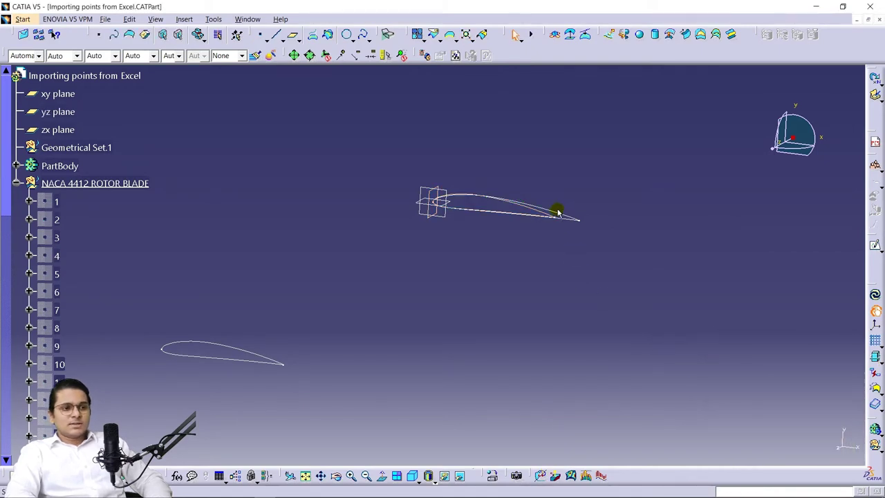
# Scale the Scaling.3 curve by a ratio of 1.2 using the zx plane as reference, and hide that intermediate curve
pyautogui.moveTo(435, 257); pyautogui.dragTo(399, 290, button='middle')
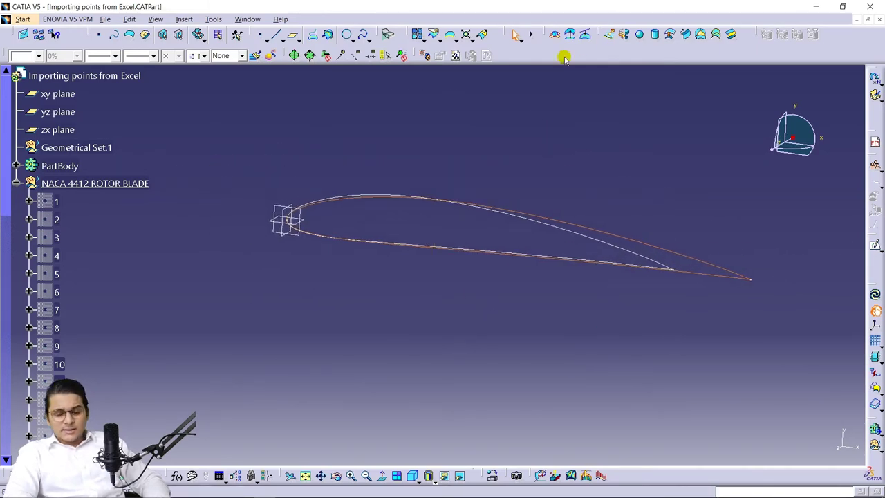
pyautogui.click(467, 35)
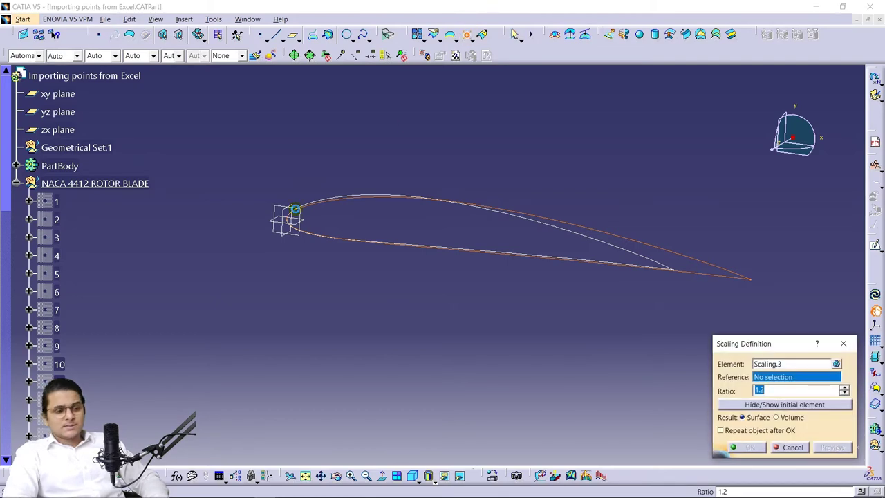
pyautogui.click(280, 222)
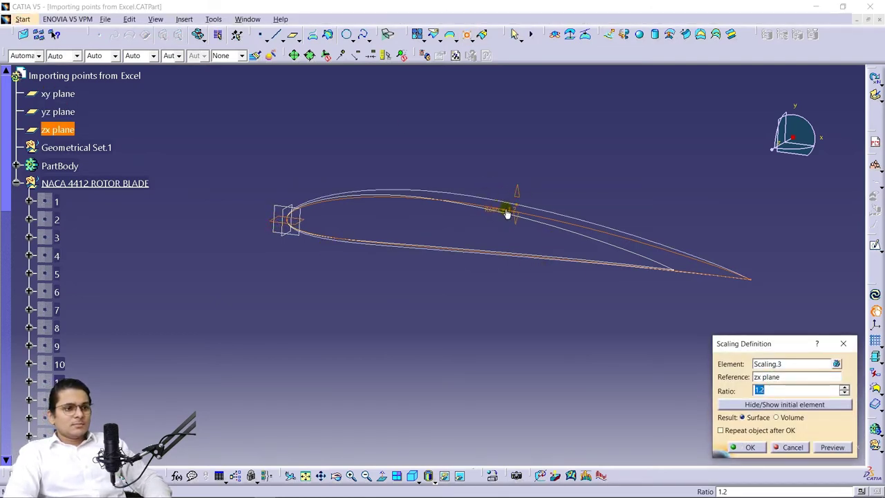
pyautogui.click(833, 448)
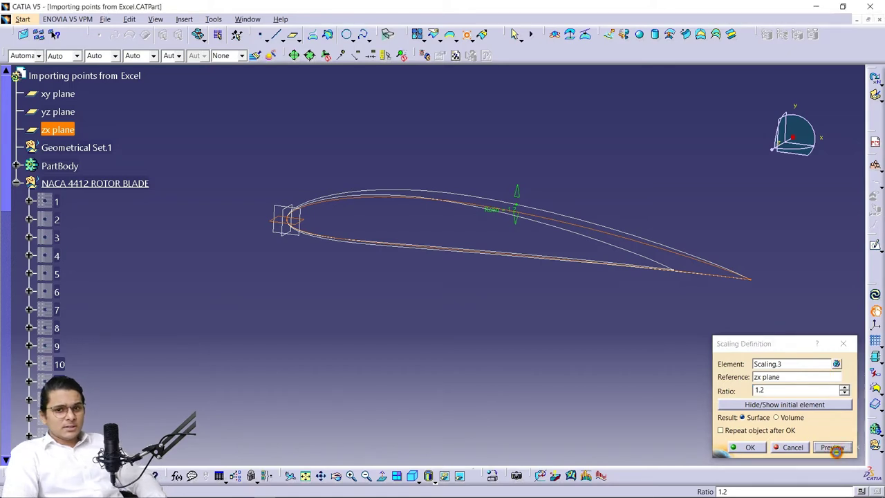
pyautogui.click(747, 448)
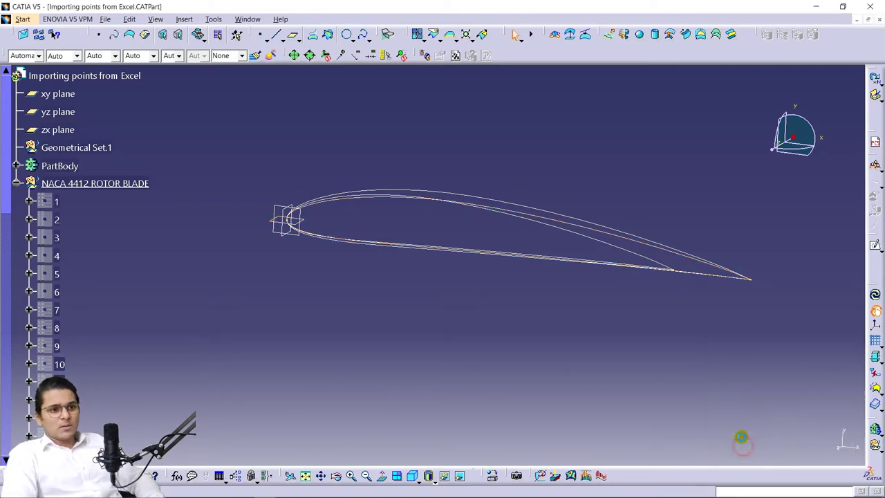
pyautogui.rightClick(652, 247)
pyautogui.click(664, 276)
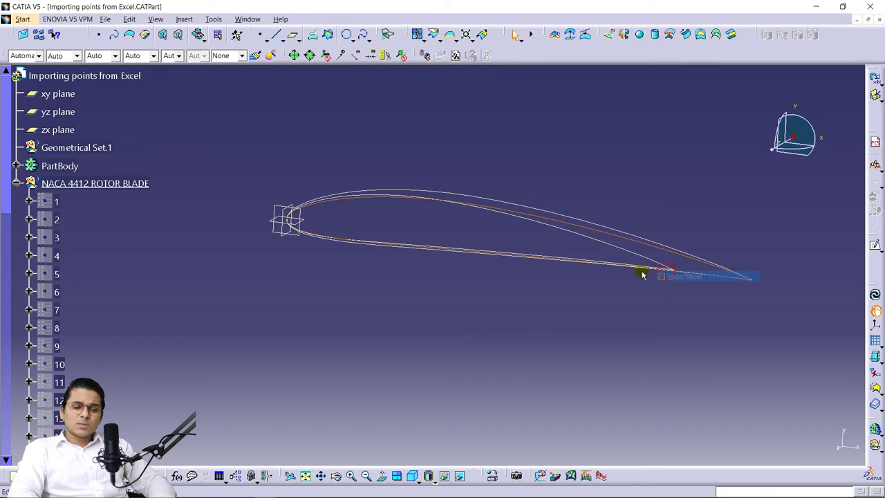
# Translate the enlarged airfoil curve Scaling.4 by 1700 mm using the xy plane as direction
pyautogui.moveTo(596, 253); pyautogui.dragTo(561, 336, button='middle')
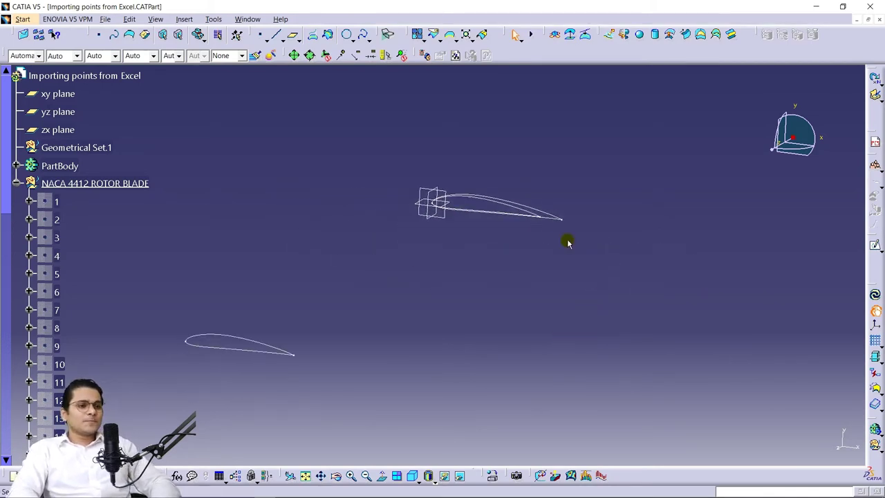
pyautogui.click(559, 218)
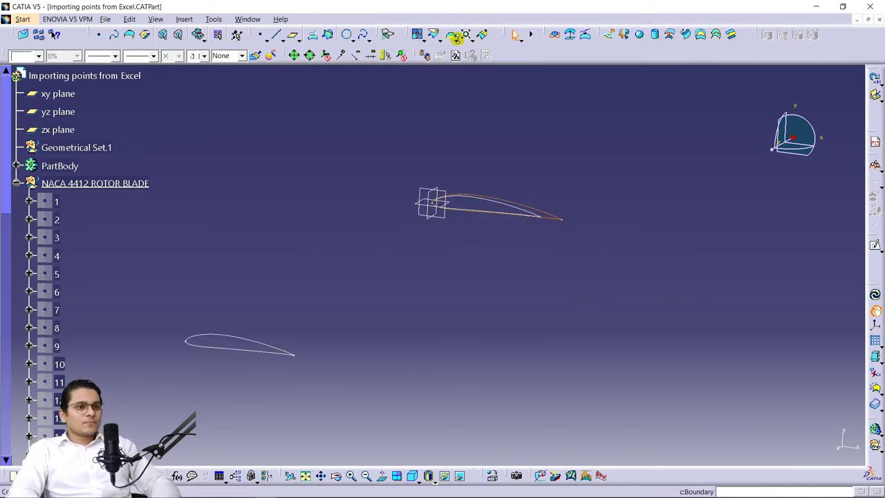
pyautogui.click(473, 39)
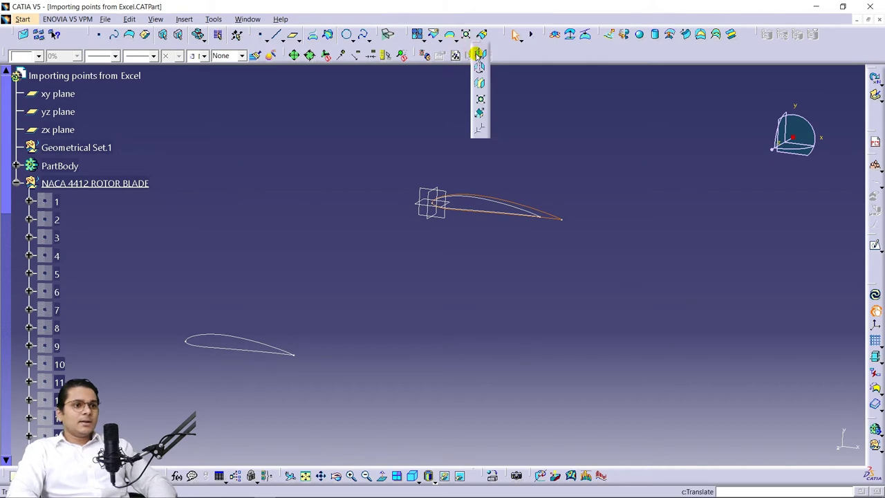
pyautogui.click(476, 57)
pyautogui.moveTo(554, 115); pyautogui.dragTo(610, 182)
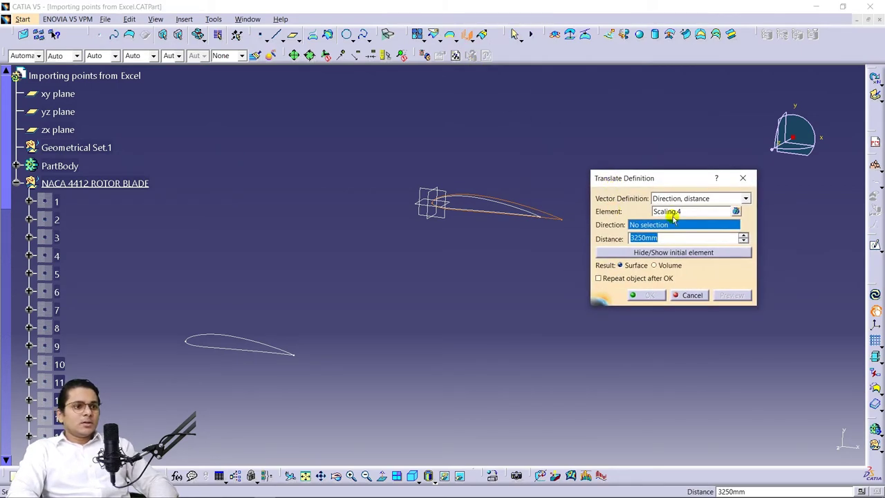
pyautogui.click(423, 192)
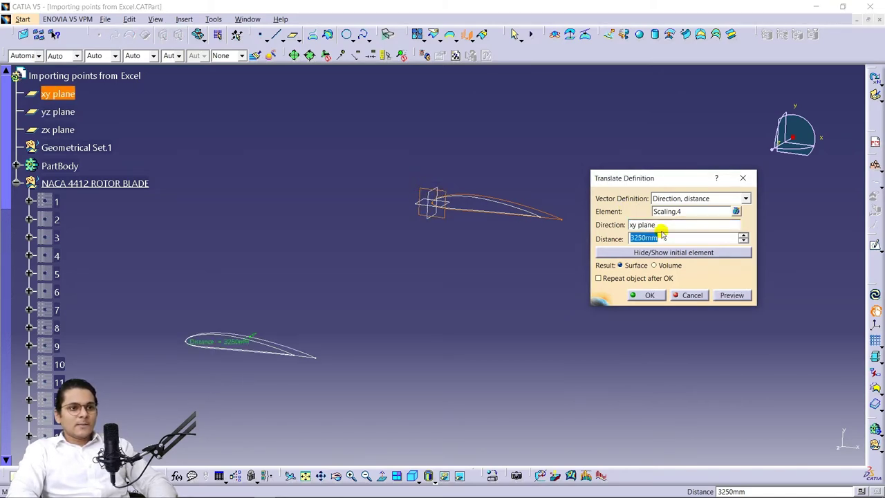
pyautogui.write('17')
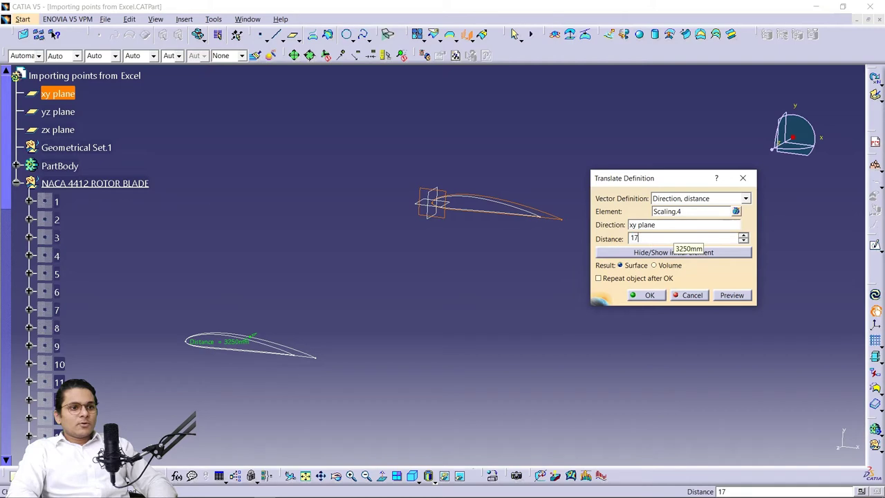
pyautogui.write('000')
pyautogui.press('Return')
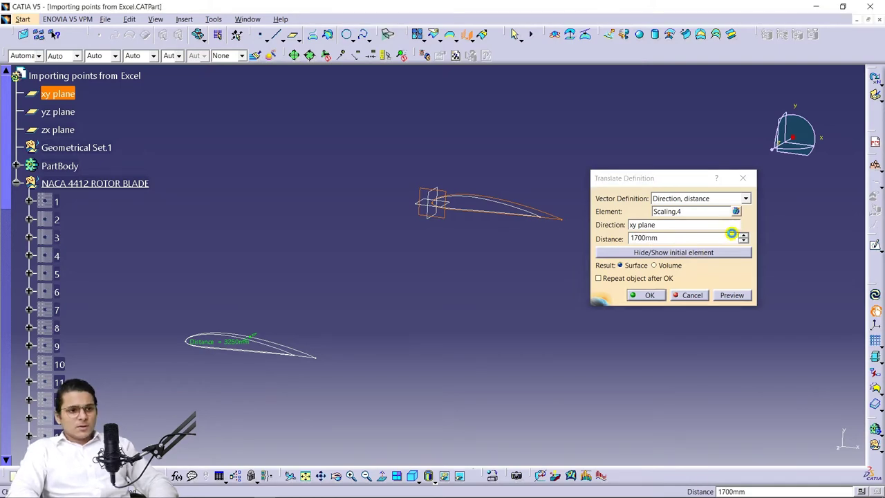
pyautogui.press('Return')
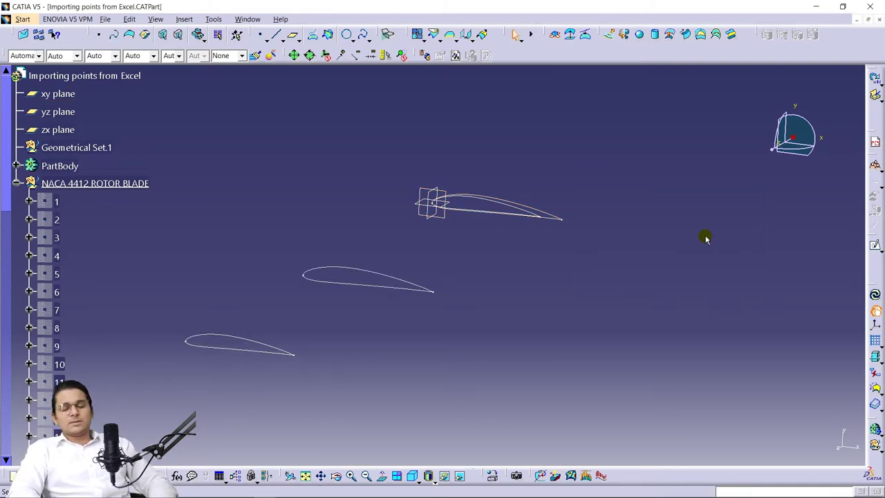
# Hide the original-position enlarged airfoil curve Scaling.4
pyautogui.rightClick(549, 216)
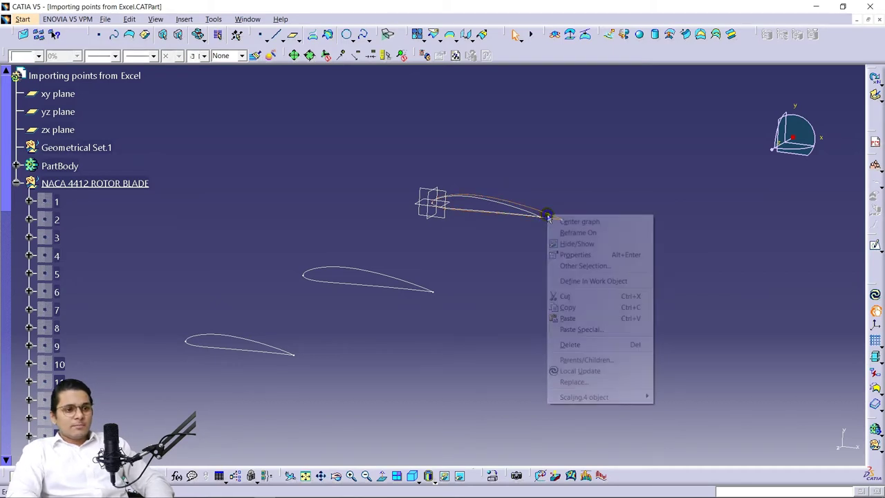
pyautogui.click(573, 240)
pyautogui.moveTo(431, 240); pyautogui.dragTo(454, 255, button='middle')
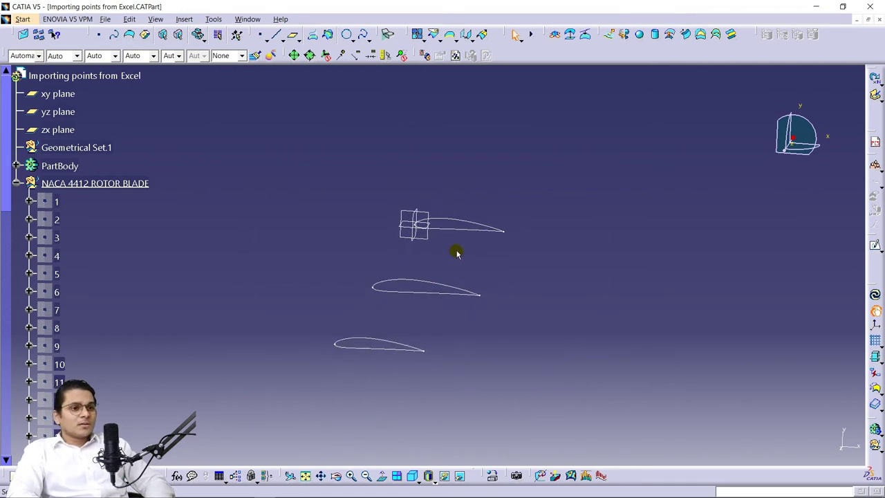
# Check the section offsets on the draft sheet and translate the Scaling.2 airfoil by -195 mm using the yz plane as direction
pyautogui.click(286, 487)
pyautogui.scroll(2, 623, 270)
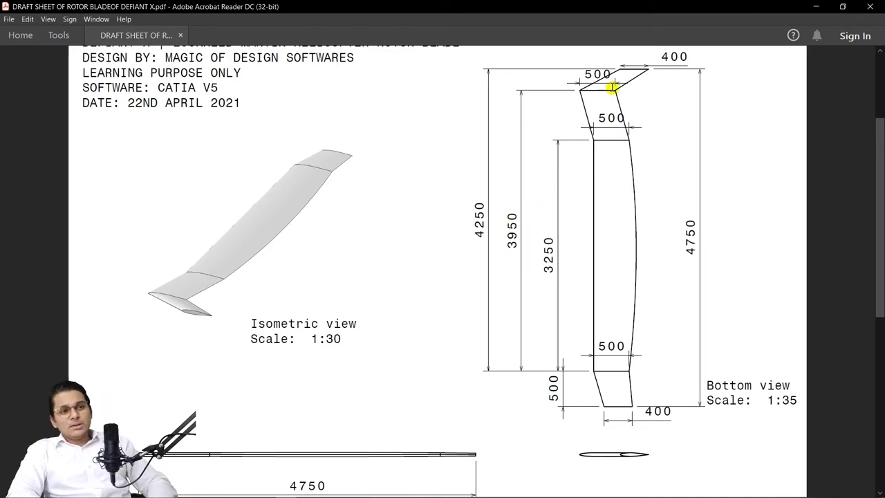
pyautogui.click(816, 6)
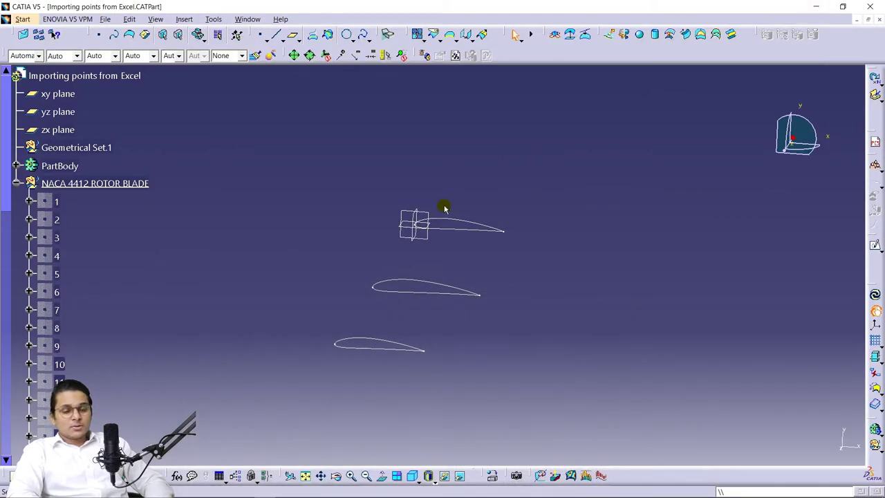
pyautogui.click(454, 221)
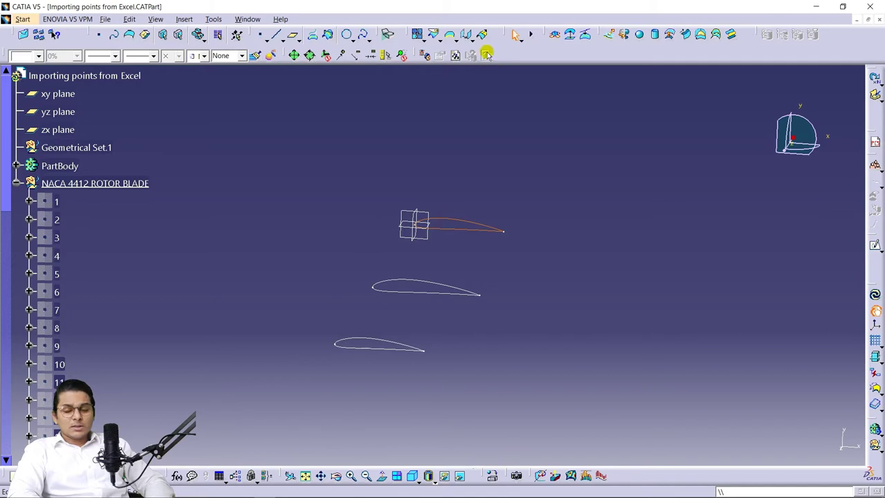
pyautogui.click(467, 35)
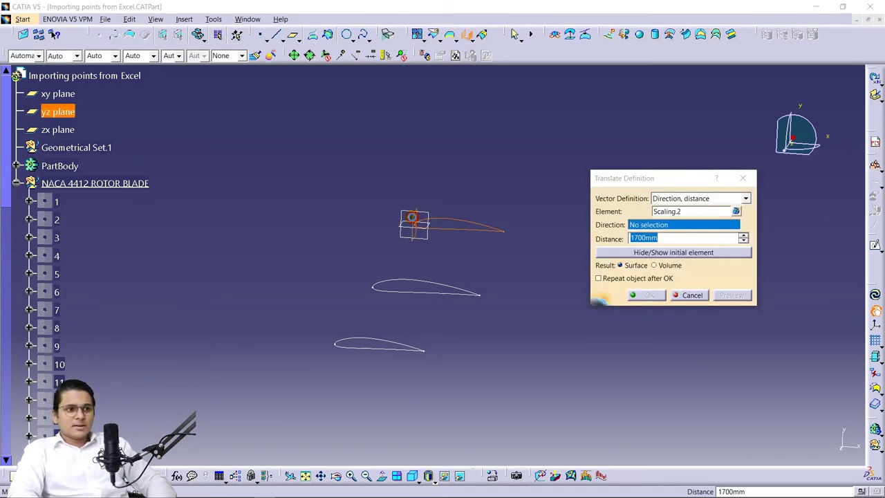
pyautogui.click(415, 219)
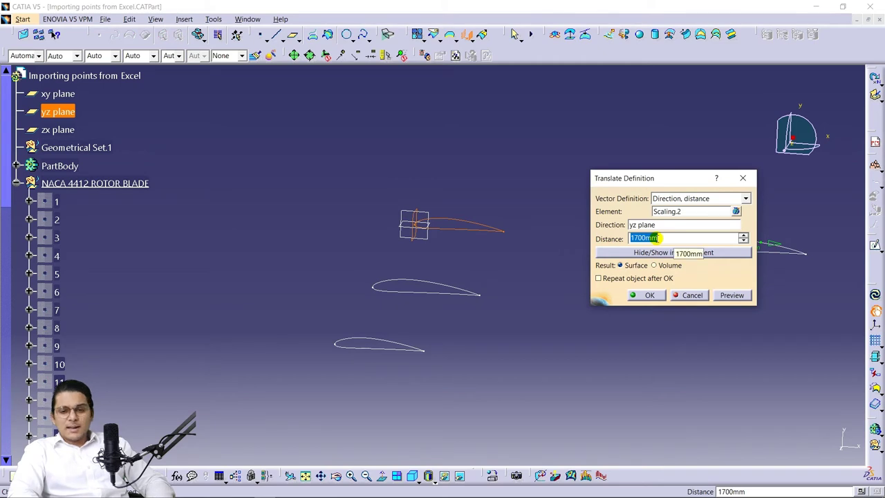
pyautogui.write('-')
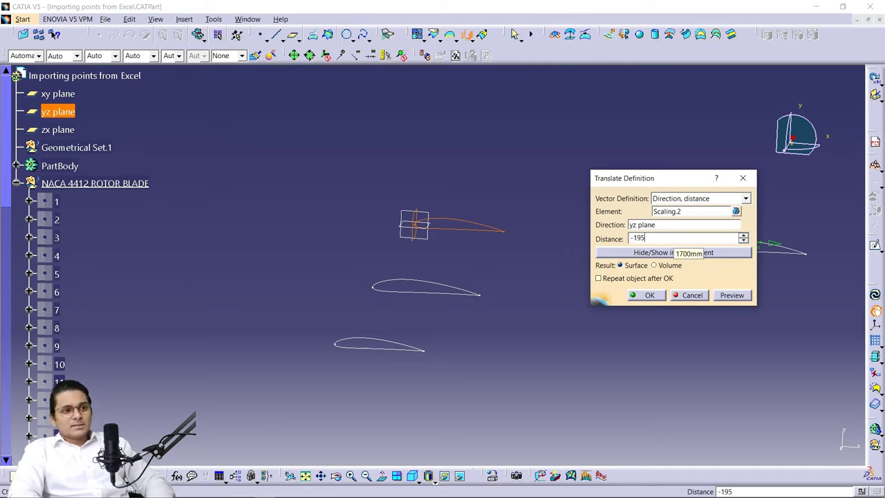
pyautogui.write('195')
pyautogui.click(731, 295)
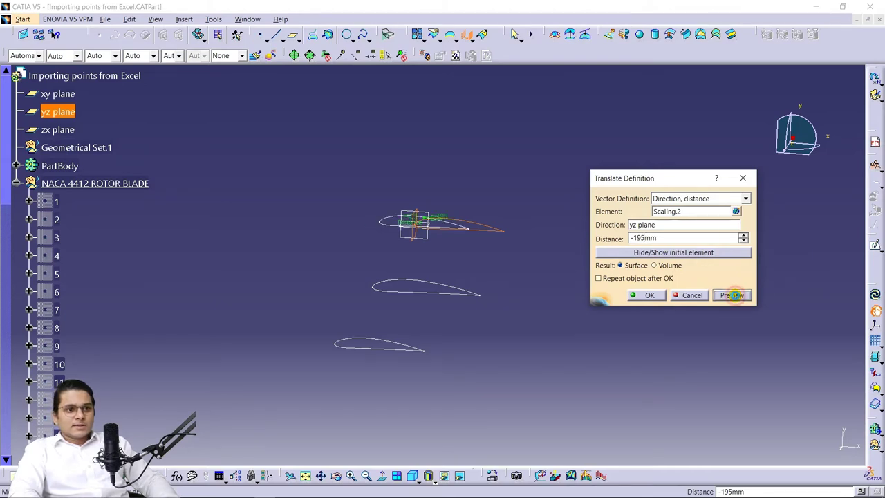
pyautogui.click(652, 294)
# Translate the offset airfoil copy Translate.3 by 3950 mm using the xy plane as direction, checking the distance on the draft sheet
pyautogui.click(390, 218)
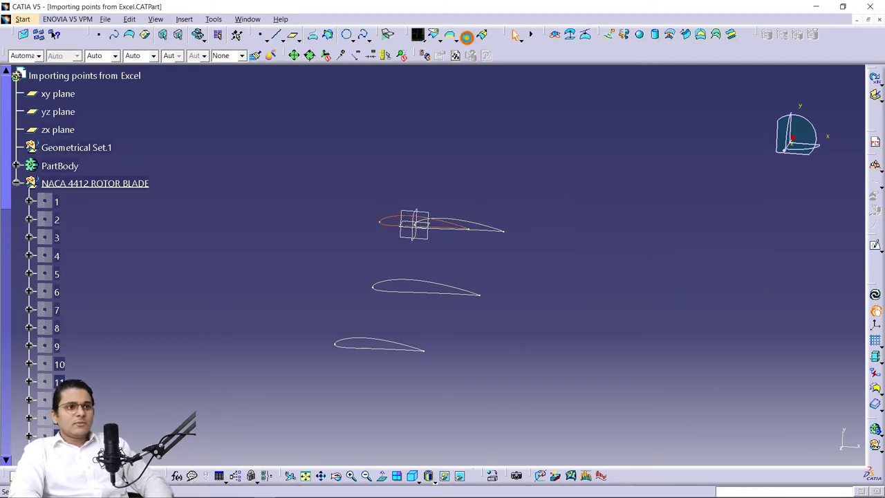
pyautogui.click(467, 36)
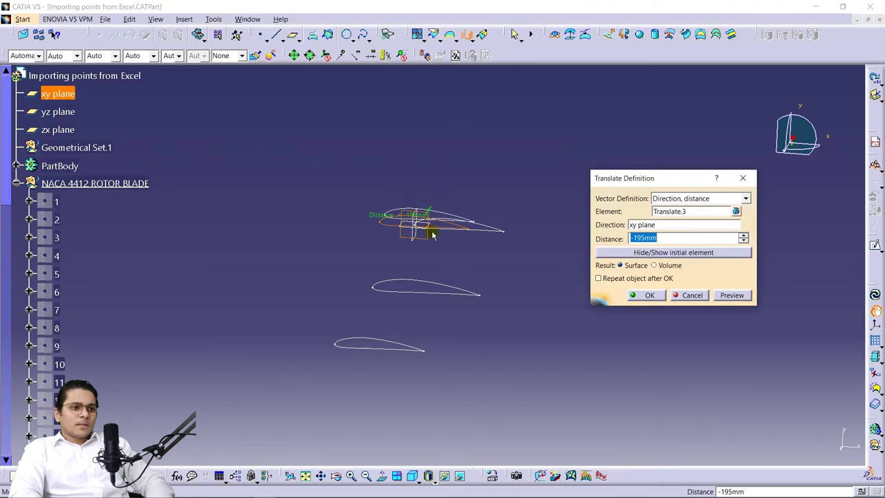
pyautogui.click(295, 492)
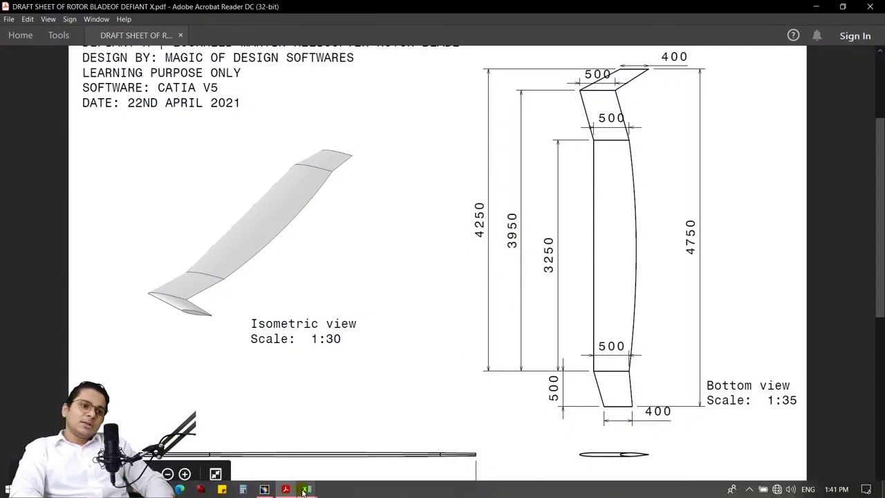
pyautogui.click(268, 491)
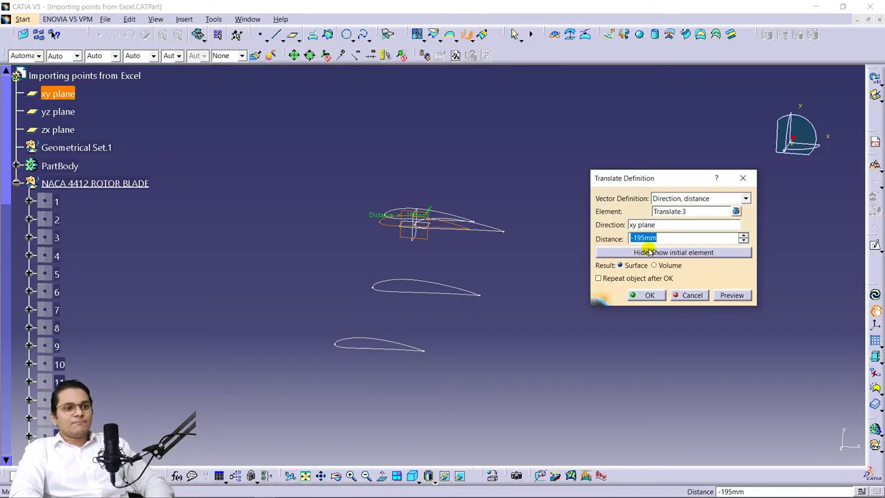
pyautogui.write('3950')
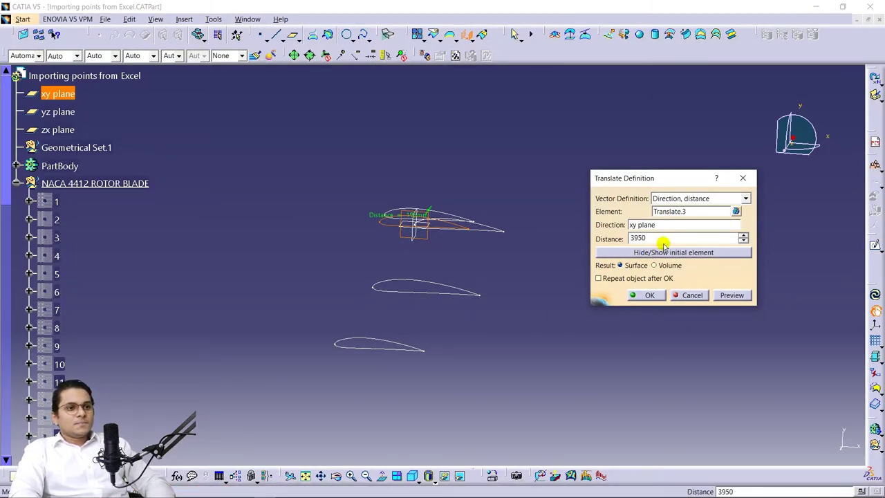
pyautogui.click(733, 296)
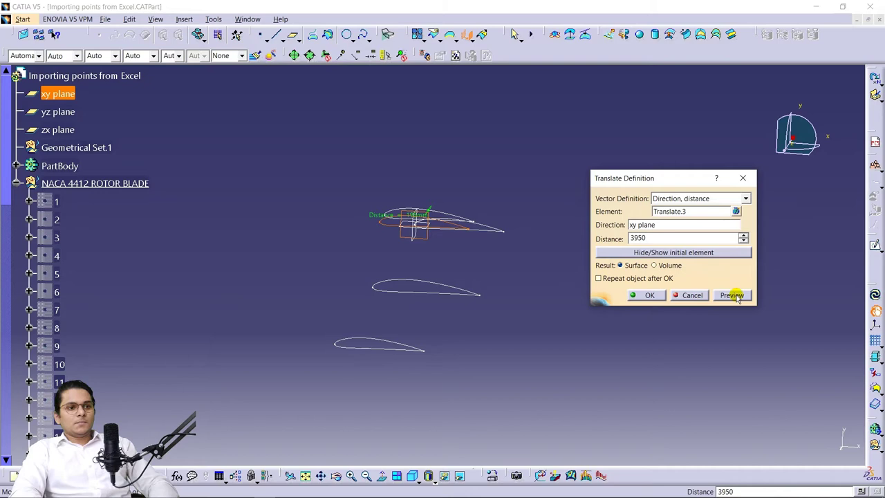
pyautogui.click(650, 295)
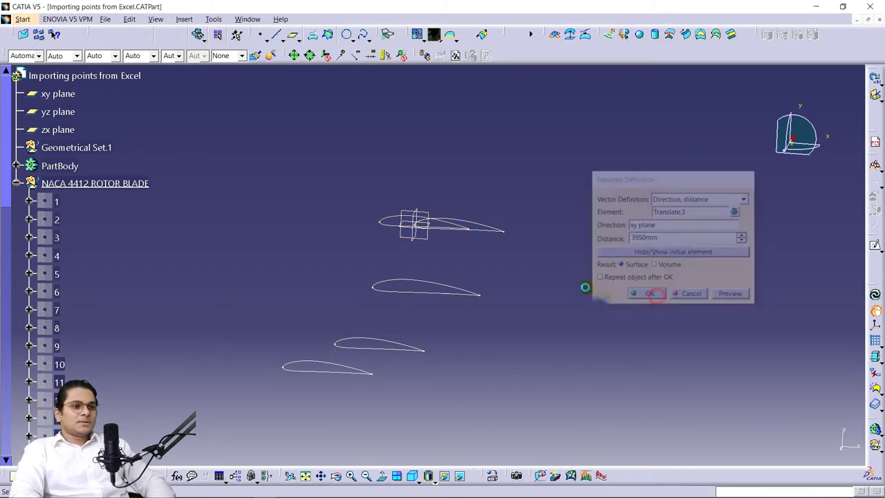
# Hide the intermediate airfoil copy Translate.3 beside the origin planes
pyautogui.moveTo(422, 267); pyautogui.dragTo(439, 180, button='middle')
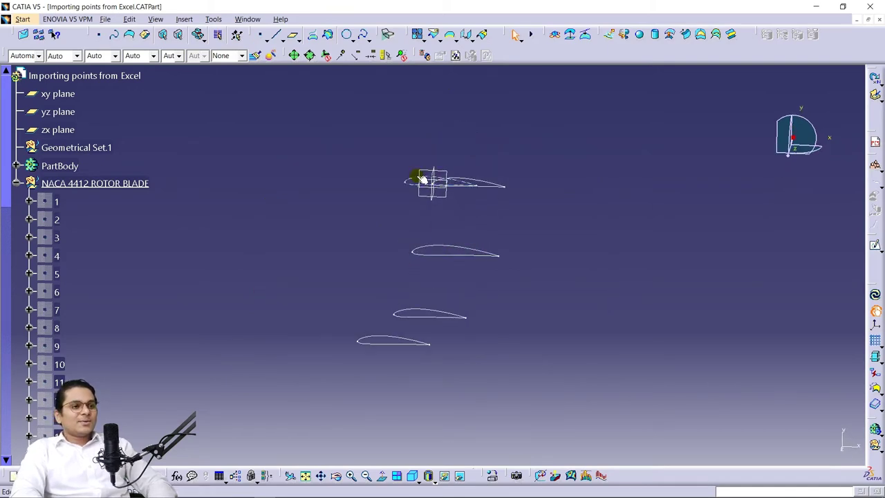
pyautogui.rightClick(418, 180)
pyautogui.click(435, 205)
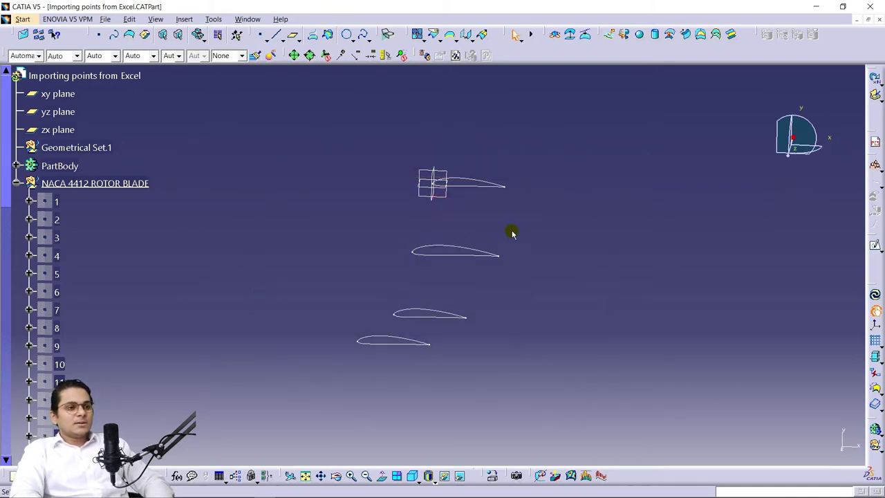
pyautogui.moveTo(515, 239); pyautogui.dragTo(530, 250, button='middle')
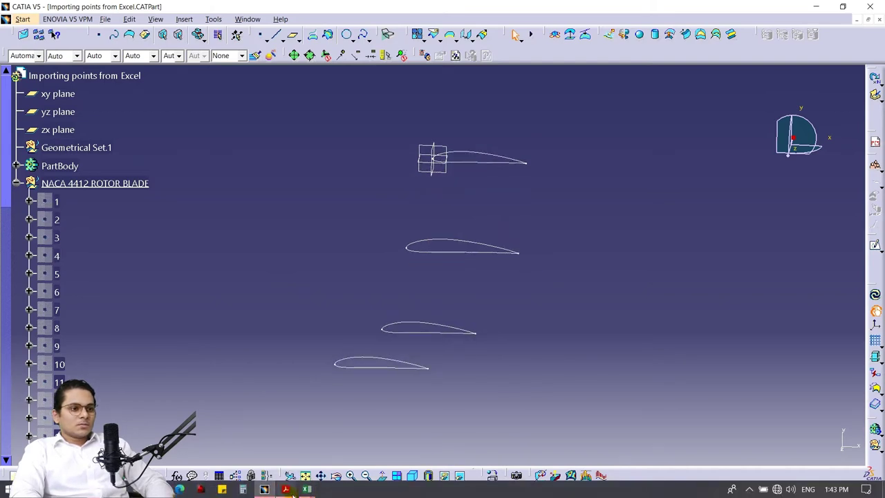
# Examine the chord length of the blade's tip section in the draft sheet's bottom view
pyautogui.click(289, 490)
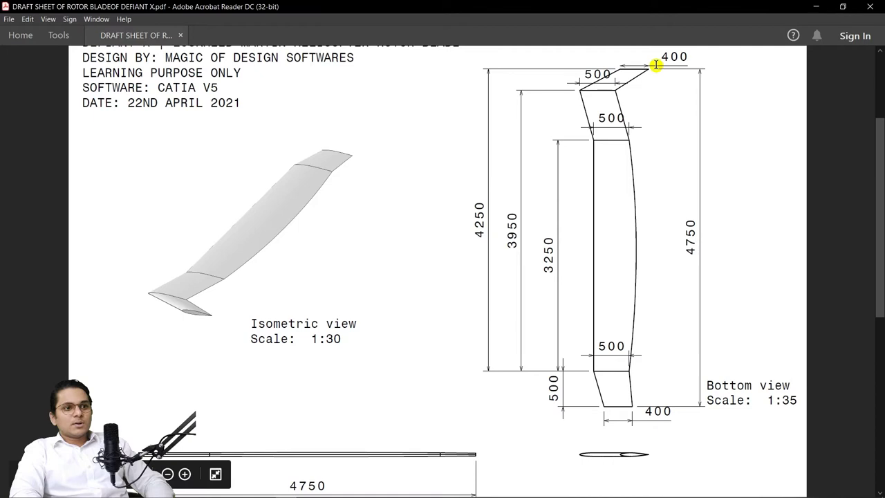
pyautogui.moveTo(660, 66); pyautogui.dragTo(696, 69)
pyautogui.click(677, 85)
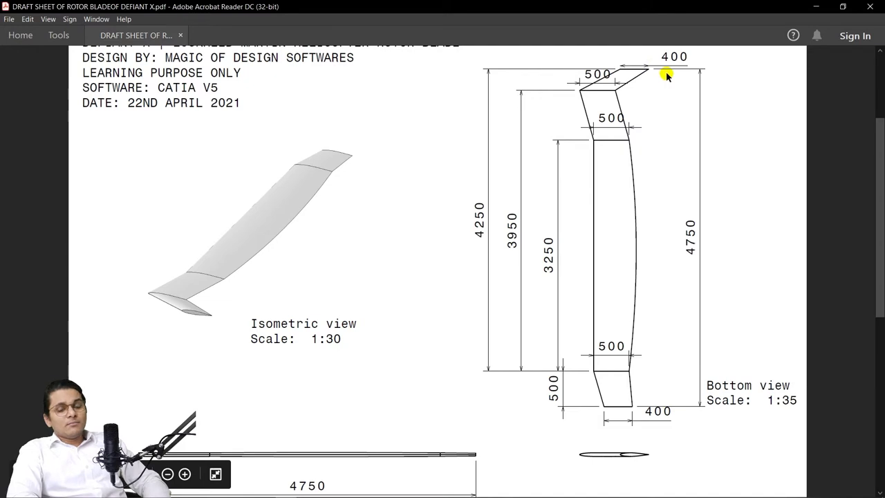
pyautogui.moveTo(662, 57); pyautogui.dragTo(694, 60)
pyautogui.click(687, 87)
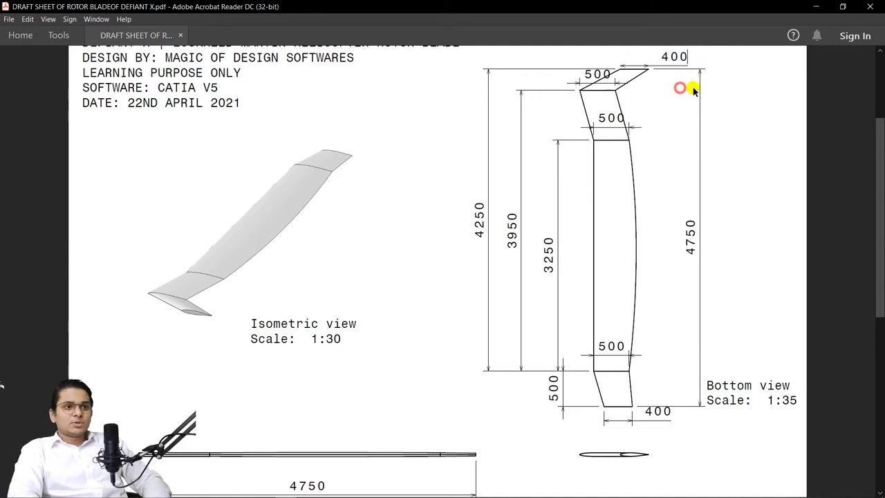
pyautogui.click(816, 6)
# Scale the Scaling.2 airfoil at the origin by a ratio of 0.8 using the yz plane as reference
pyautogui.click(495, 155)
pyautogui.click(480, 39)
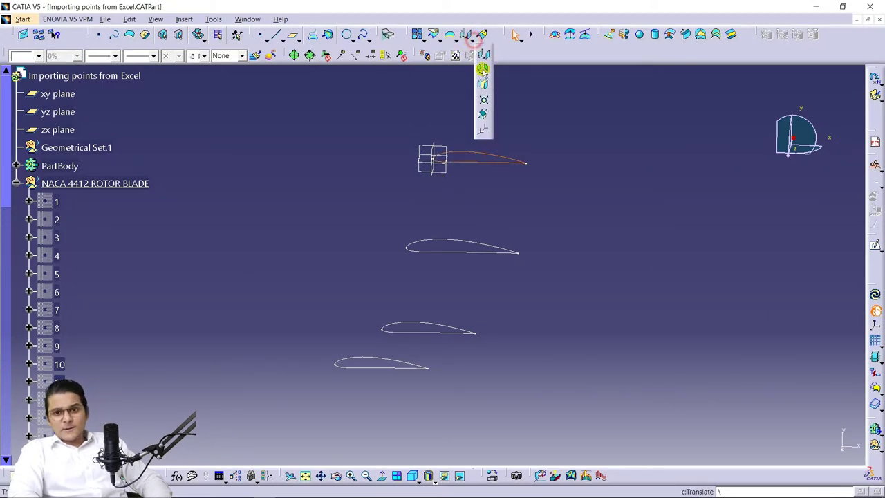
pyautogui.click(484, 98)
pyautogui.moveTo(461, 172)
pyautogui.mouseDown(button='middle')
pyautogui.moveTo(451, 128)
pyautogui.moveTo(407, 290)
pyautogui.moveTo(413, 242)
pyautogui.mouseUp(button='middle')
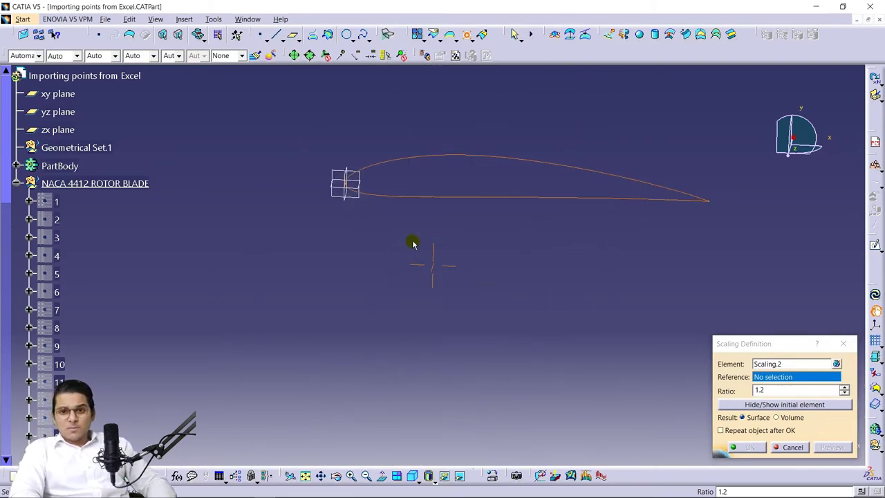
pyautogui.click(350, 176)
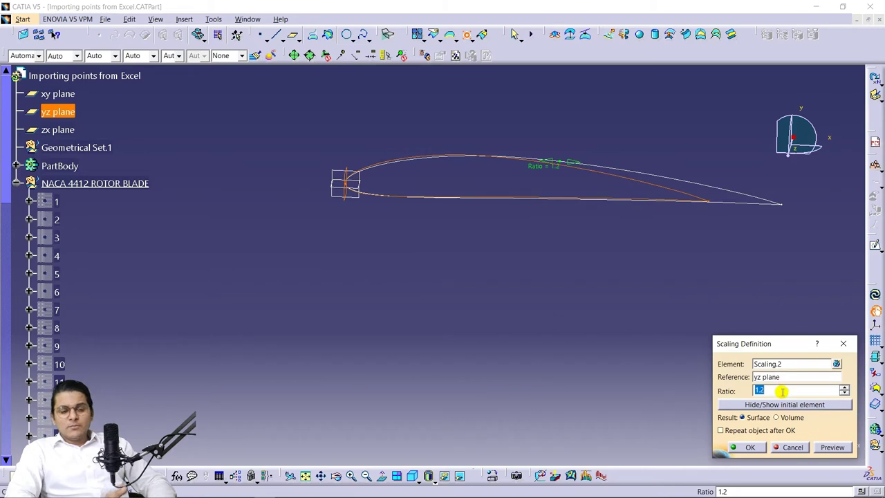
pyautogui.write('0.8')
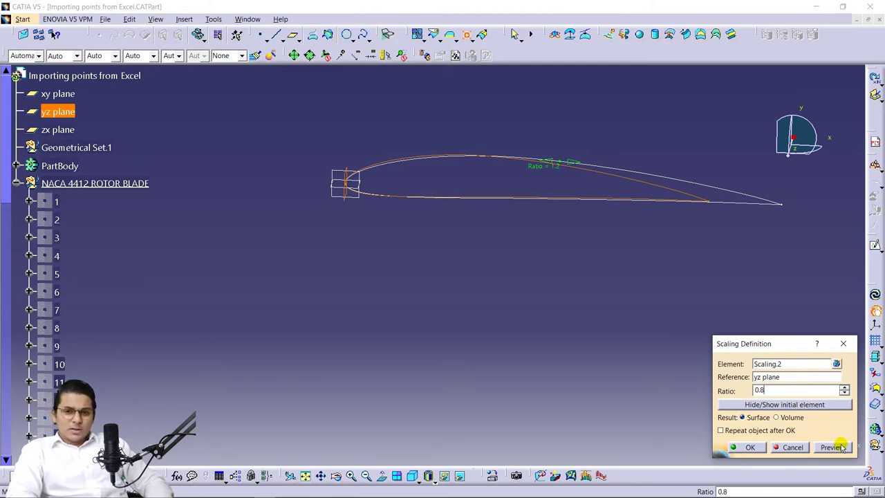
pyautogui.click(833, 448)
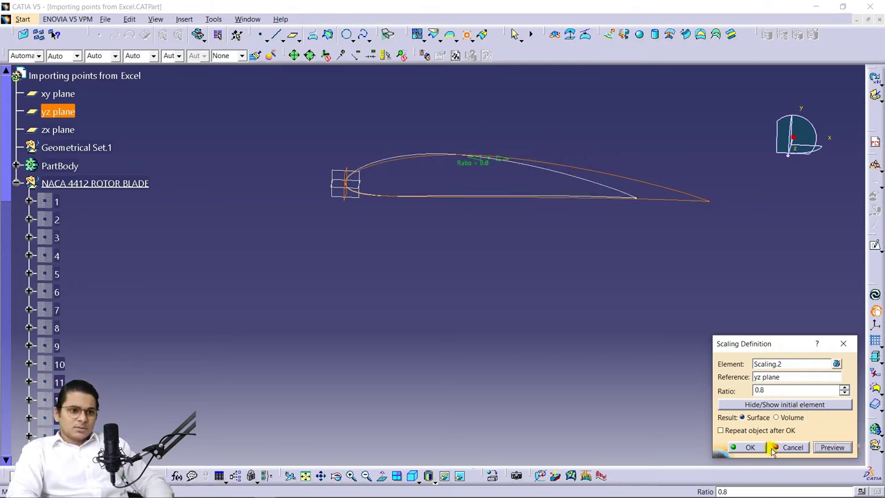
pyautogui.click(750, 447)
# Scale the shortened airfoil Scaling.5 by 0.8 using the zx plane as reference and hide the resulting thinner copy
pyautogui.click(588, 185)
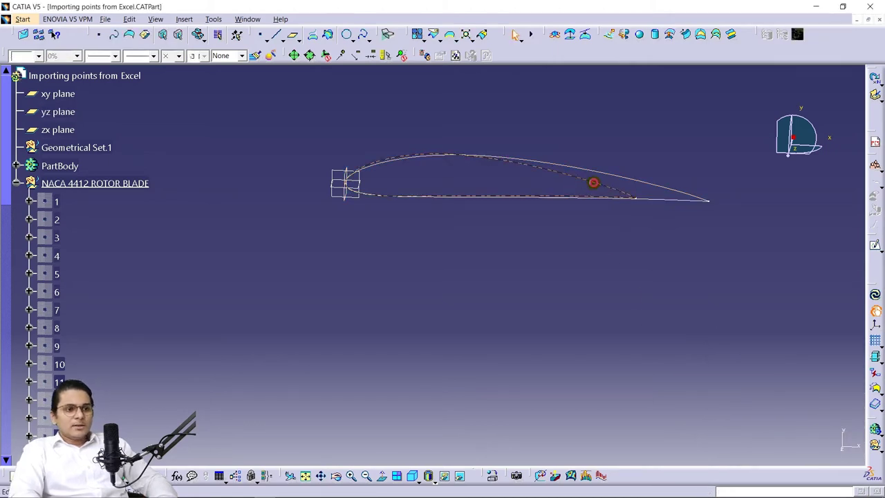
pyautogui.click(467, 34)
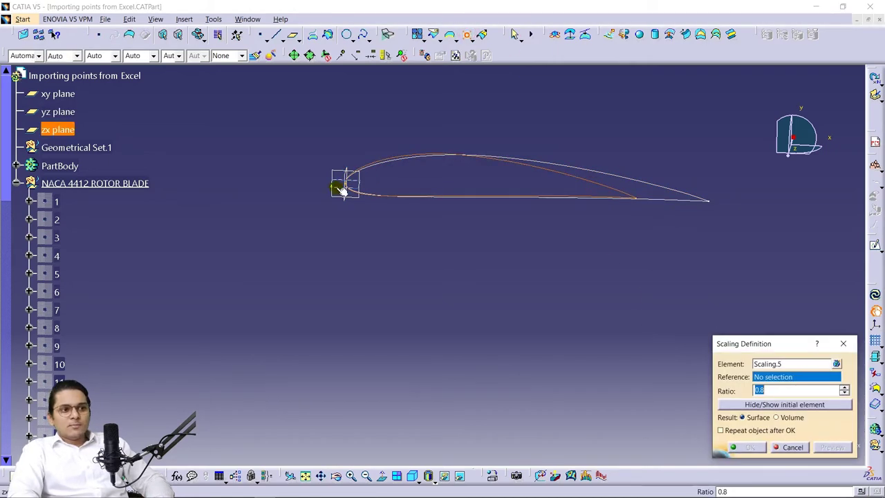
pyautogui.click(832, 447)
pyautogui.click(751, 449)
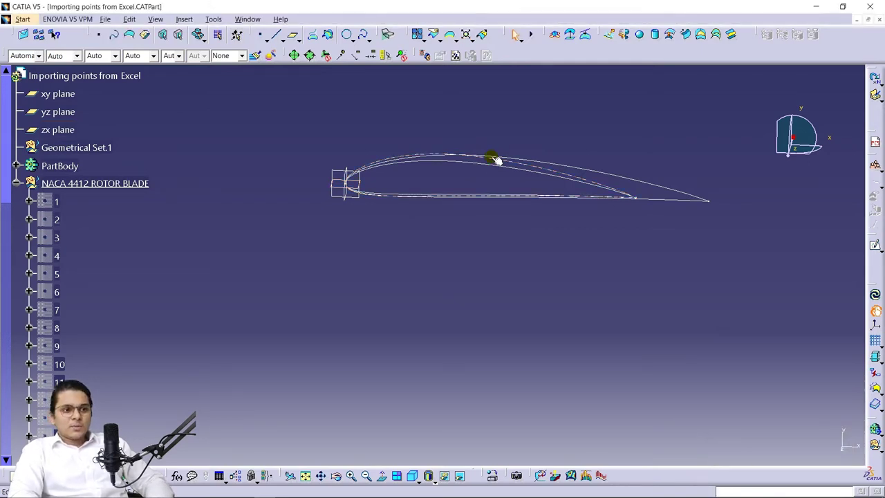
pyautogui.rightClick(501, 168)
pyautogui.click(529, 193)
# Translate the shortened airfoil Scaling.5 by 450 mm using the yz plane as direction
pyautogui.keyDown('ctrl'); pyautogui.moveTo(530, 193); pyautogui.dragTo(424, 389, button='middle'); pyautogui.keyUp('ctrl')
pyautogui.keyDown('ctrl'); pyautogui.moveTo(494, 331); pyautogui.dragTo(494, 190, button='middle'); pyautogui.keyUp('ctrl')
pyautogui.click(523, 201)
pyautogui.click(483, 36)
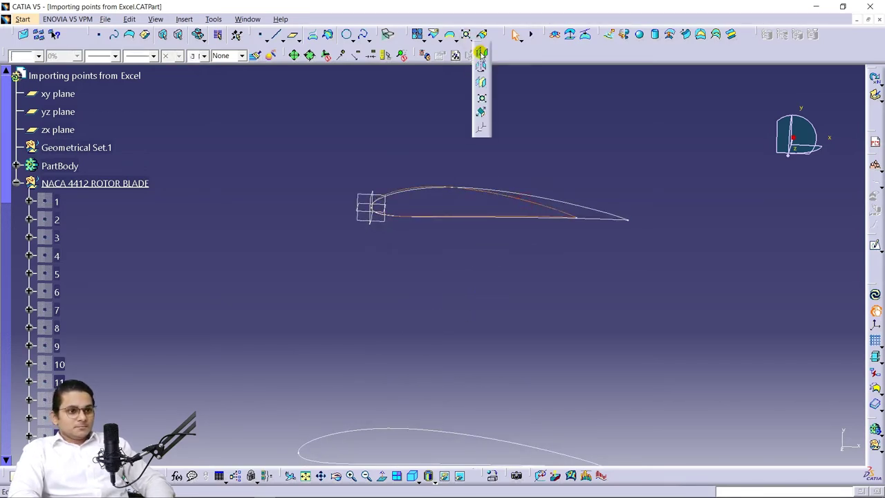
pyautogui.click(482, 54)
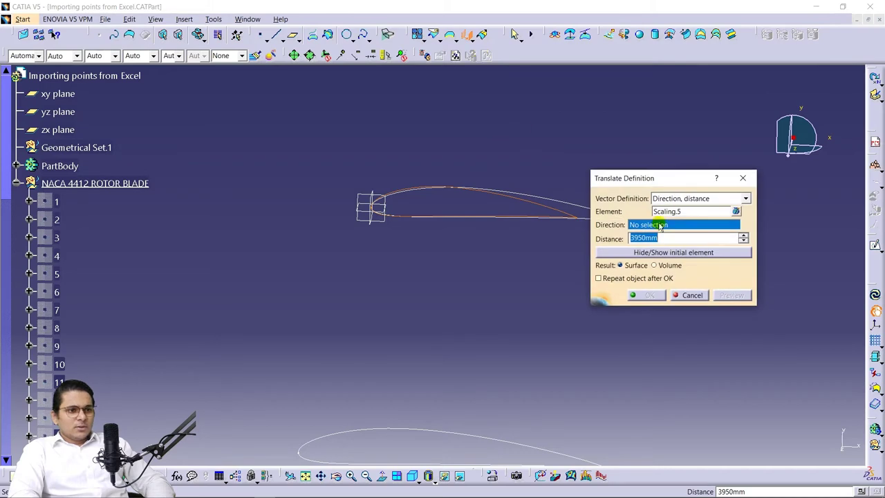
pyautogui.click(377, 198)
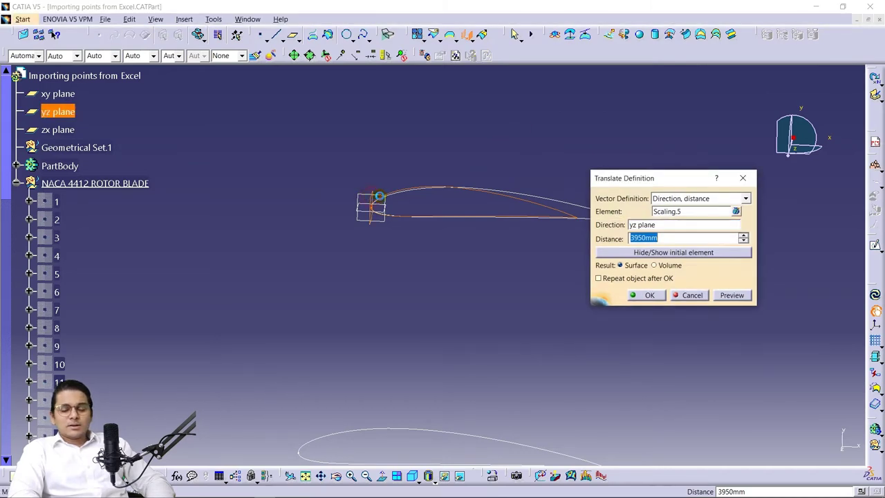
pyautogui.click(676, 241)
pyautogui.doubleClick(654, 239)
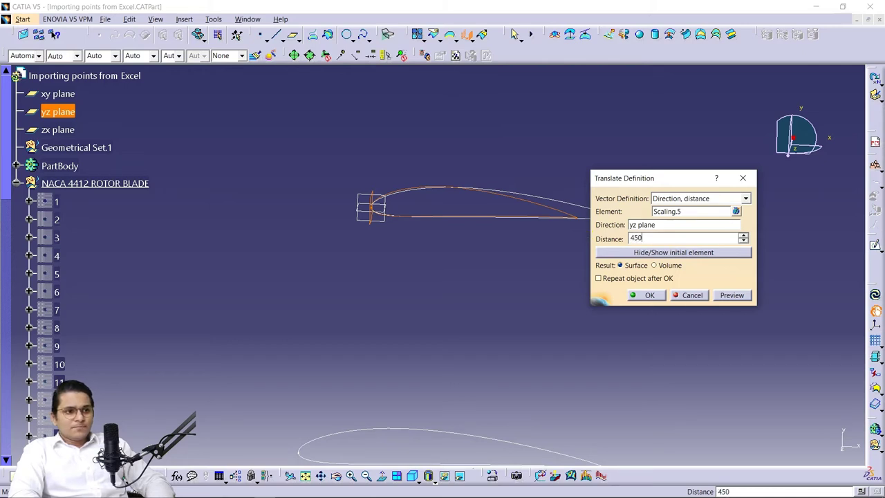
pyautogui.click(731, 296)
pyautogui.moveTo(467, 190); pyautogui.dragTo(453, 275, button='middle')
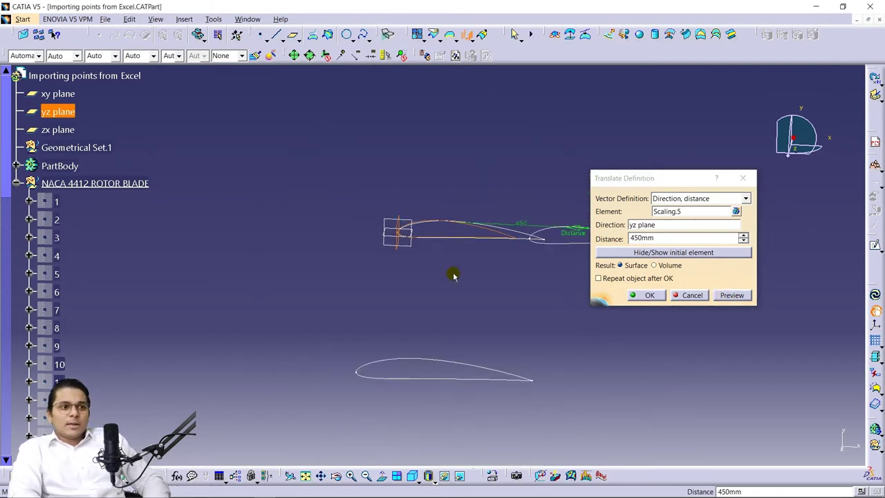
pyautogui.click(652, 295)
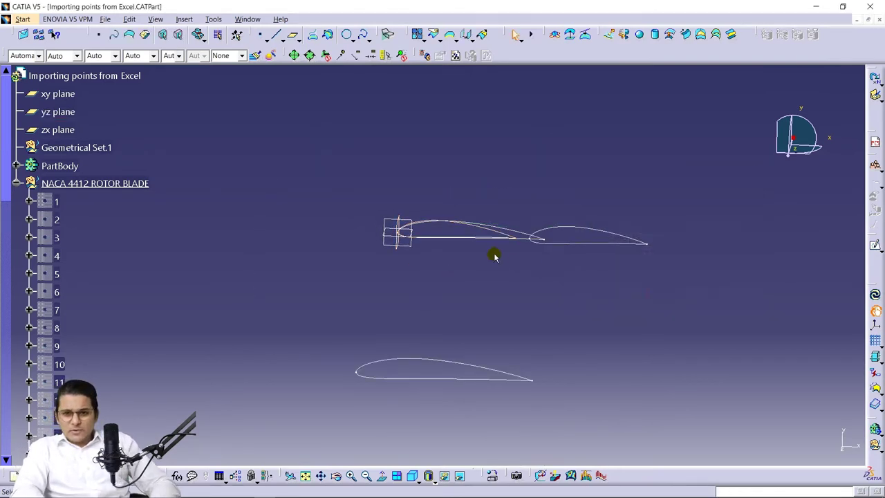
# Hide the source airfoil Scaling.5 beside the origin planes
pyautogui.rightClick(496, 235)
pyautogui.click(511, 257)
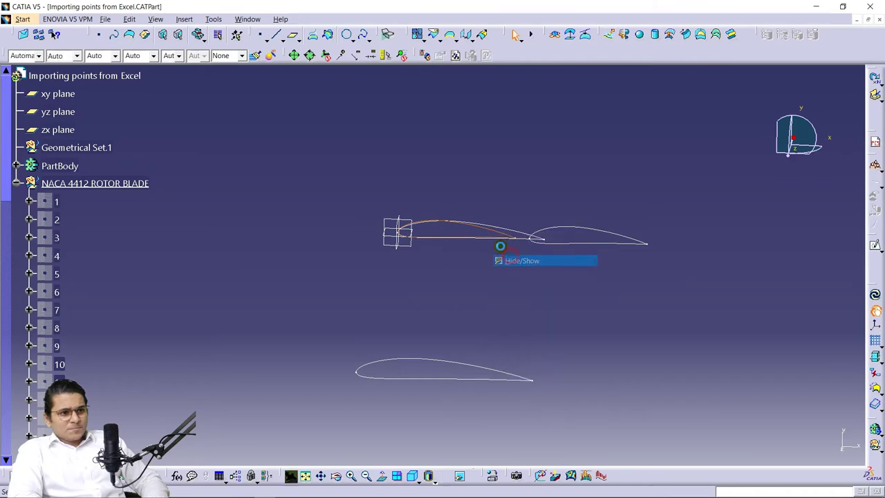
pyautogui.moveTo(513, 289); pyautogui.dragTo(446, 382, button='middle')
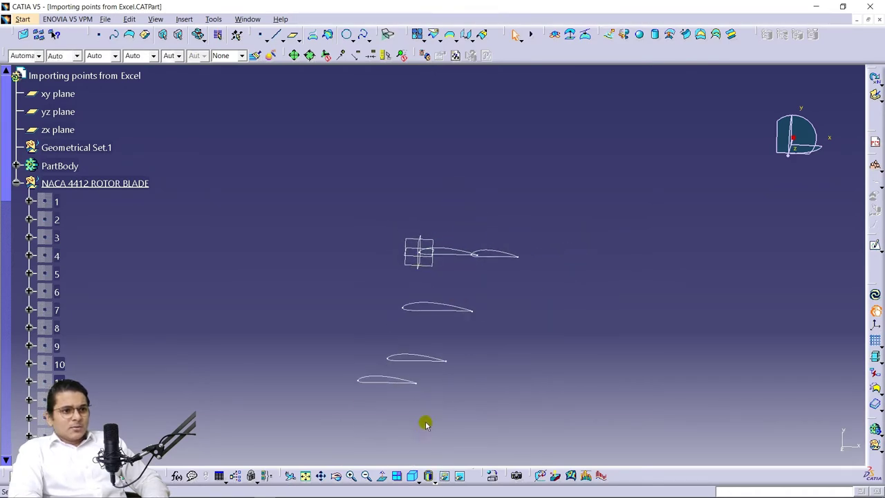
# Translate the offset airfoil copy Translate.5 by 4250 mm using the xy plane as direction, checking the distance on the draft sheet
pyautogui.keyDown('ctrl'); pyautogui.moveTo(467, 261); pyautogui.dragTo(480, 174, button='middle'); pyautogui.keyUp('ctrl')
pyautogui.keyDown('ctrl'); pyautogui.moveTo(549, 215); pyautogui.dragTo(477, 234, button='middle'); pyautogui.keyUp('ctrl')
pyautogui.click(583, 194)
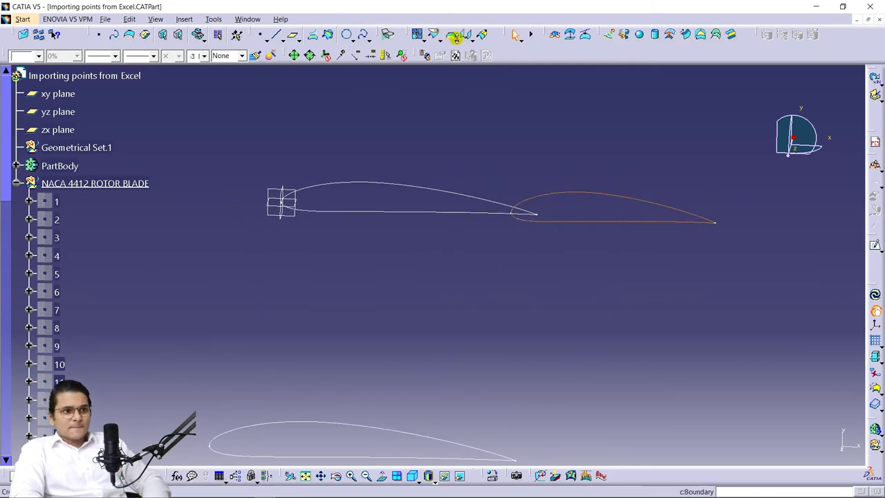
pyautogui.click(468, 34)
pyautogui.moveTo(527, 131); pyautogui.dragTo(493, 113, button='middle')
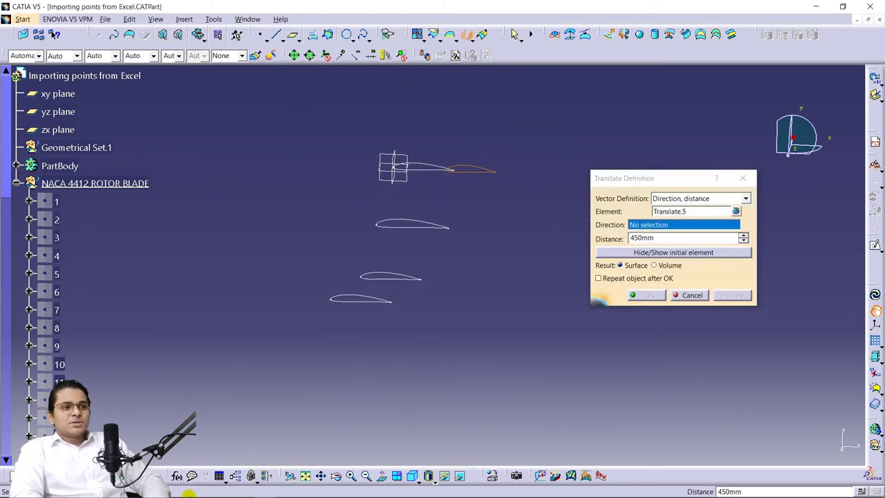
pyautogui.click(265, 489)
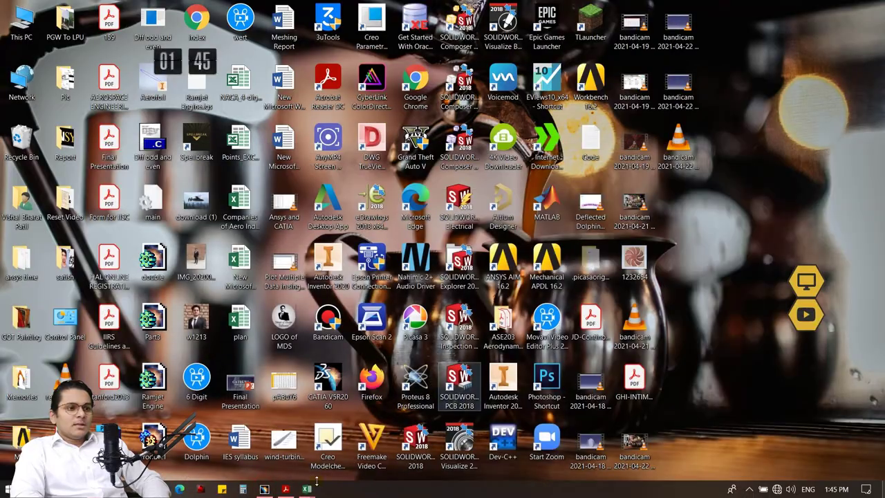
pyautogui.click(286, 488)
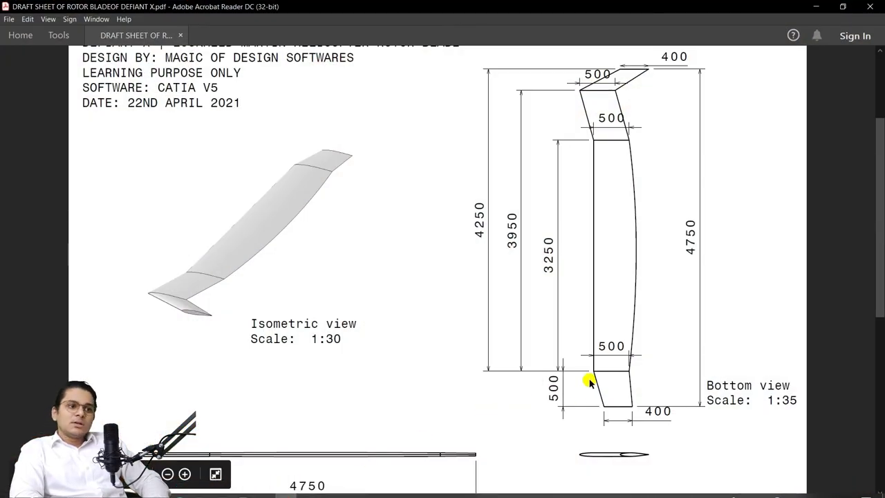
pyautogui.scroll(1, 634, 302)
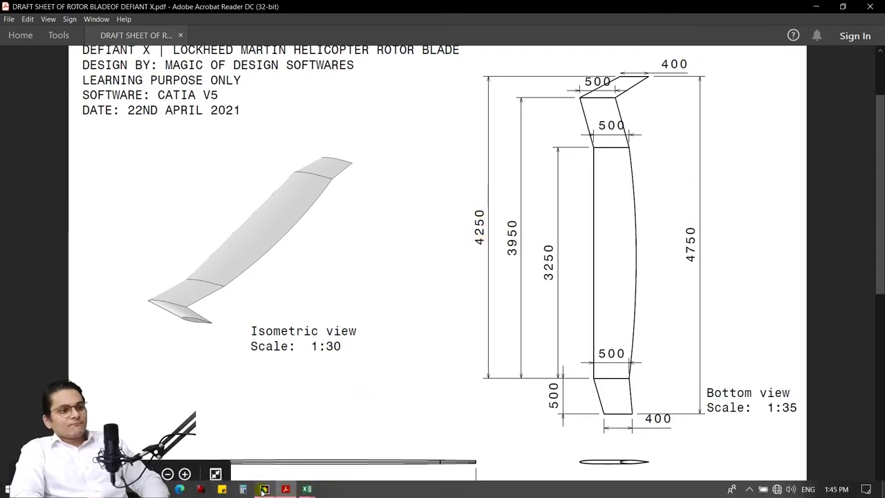
pyautogui.click(264, 488)
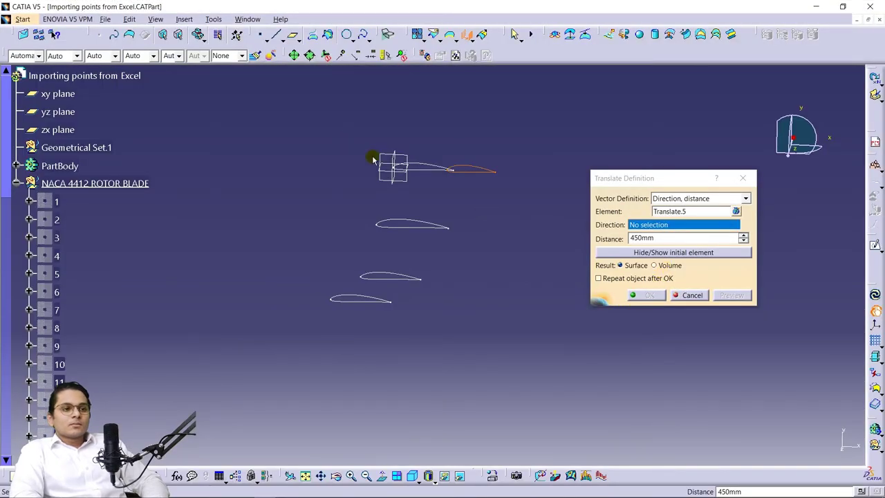
pyautogui.click(384, 157)
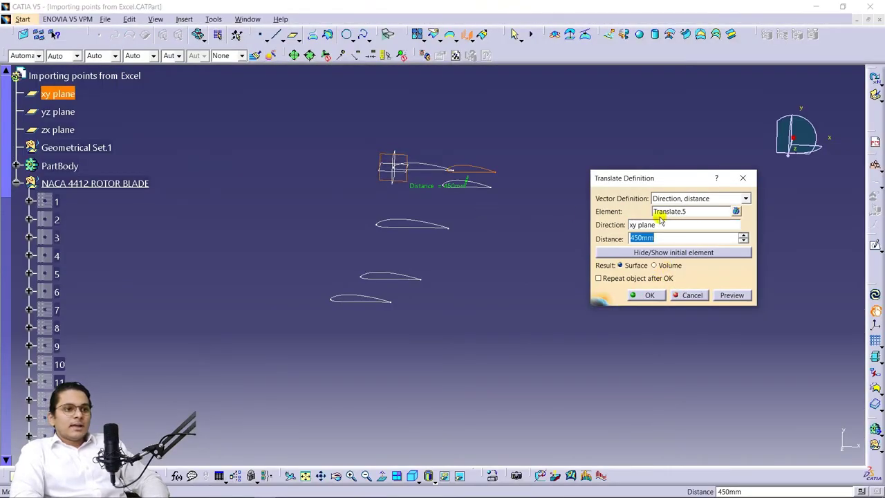
pyautogui.moveTo(666, 238); pyautogui.dragTo(607, 248)
pyautogui.write('42')
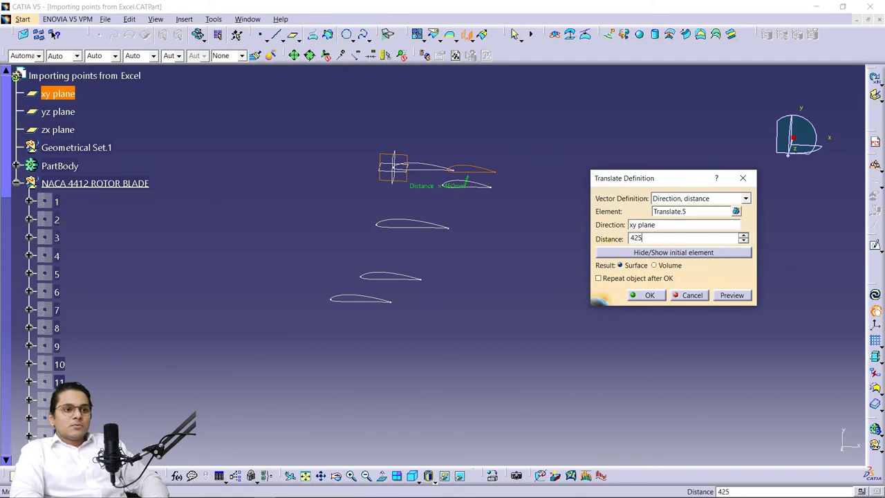
pyautogui.click(731, 295)
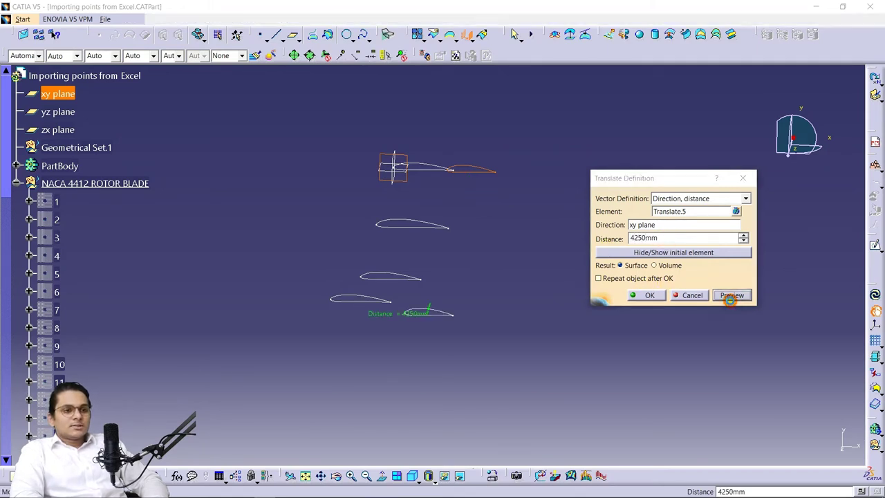
pyautogui.click(643, 296)
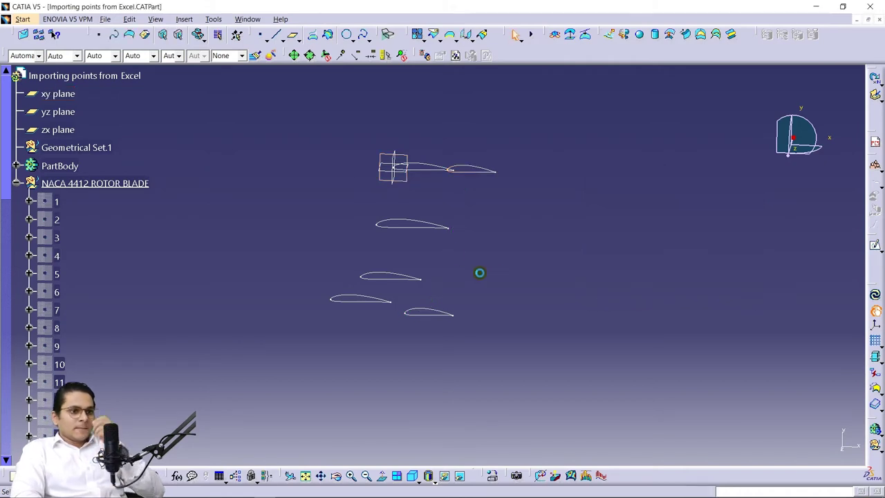
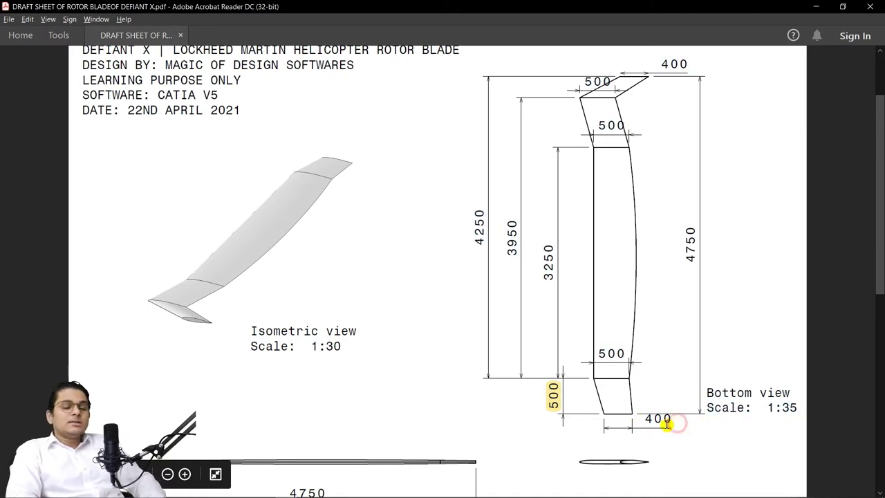
# Return to CATIA from the draft sheet and scale the Scaling.2 airfoil by 0.8 along its chord from the yz plane
pyautogui.click(821, 7)
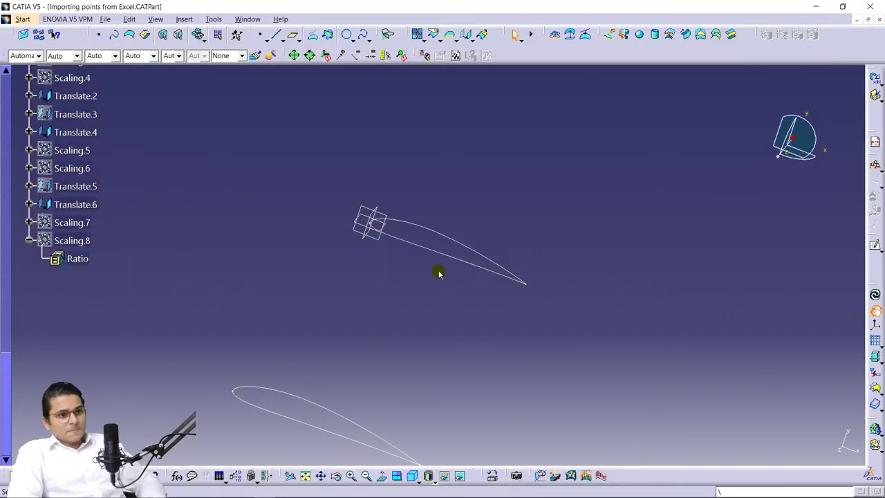
pyautogui.click(453, 240)
pyautogui.moveTo(282, 312); pyautogui.dragTo(443, 202, button='middle')
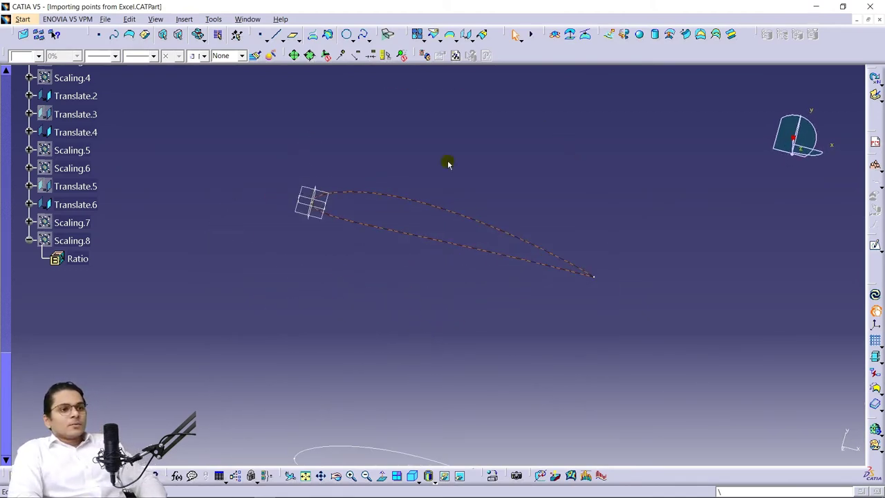
pyautogui.click(470, 39)
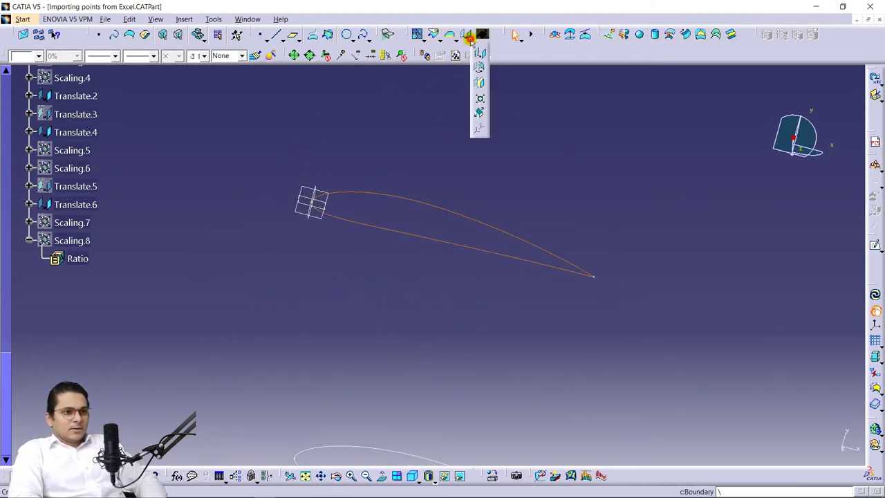
pyautogui.click(482, 101)
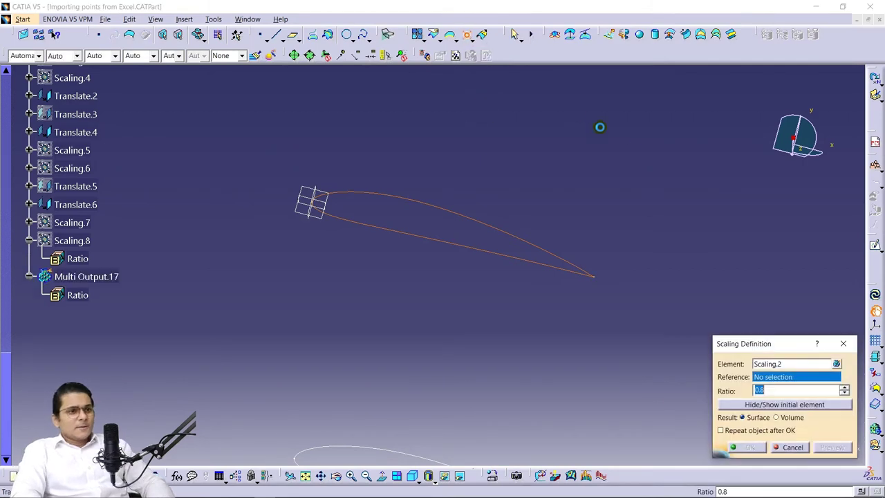
pyautogui.click(318, 195)
pyautogui.click(827, 449)
pyautogui.click(751, 448)
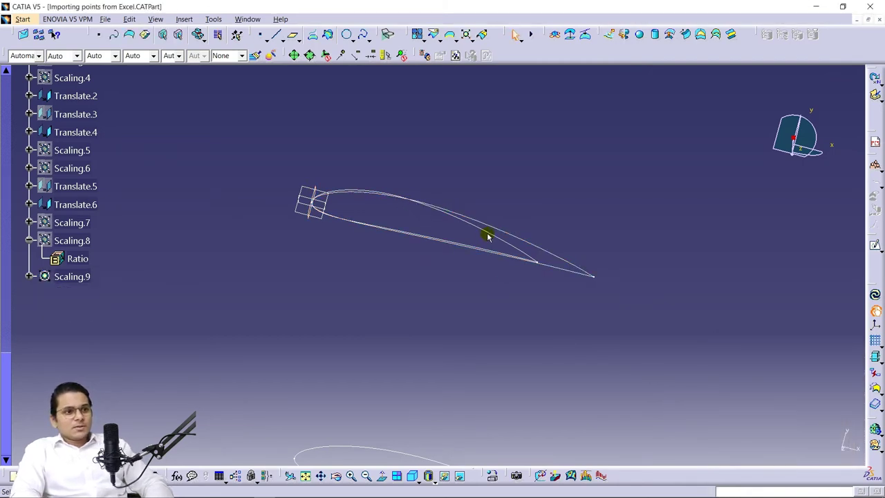
# Scale the Scaling.9 airfoil by a ratio of 0.8 from the zx plane, and hide the resulting thinner copy
pyautogui.click(465, 35)
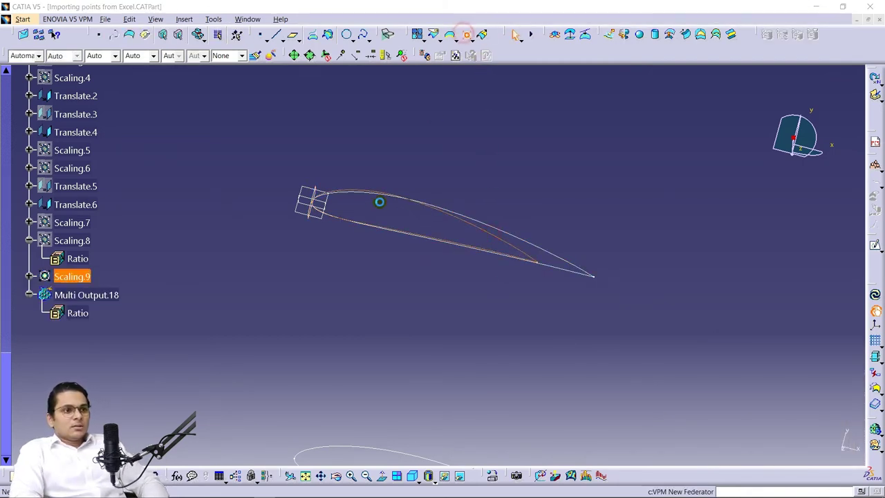
pyautogui.click(309, 206)
pyautogui.moveTo(337, 247); pyautogui.dragTo(346, 179, button='middle')
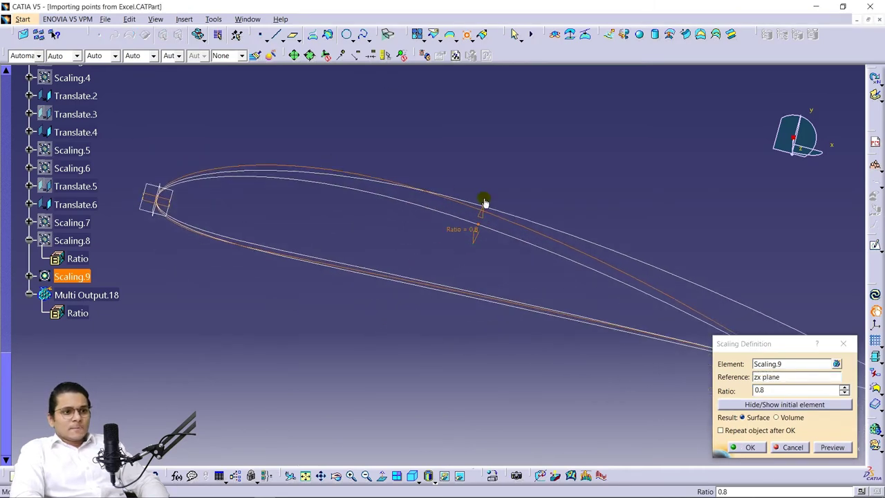
pyautogui.click(834, 447)
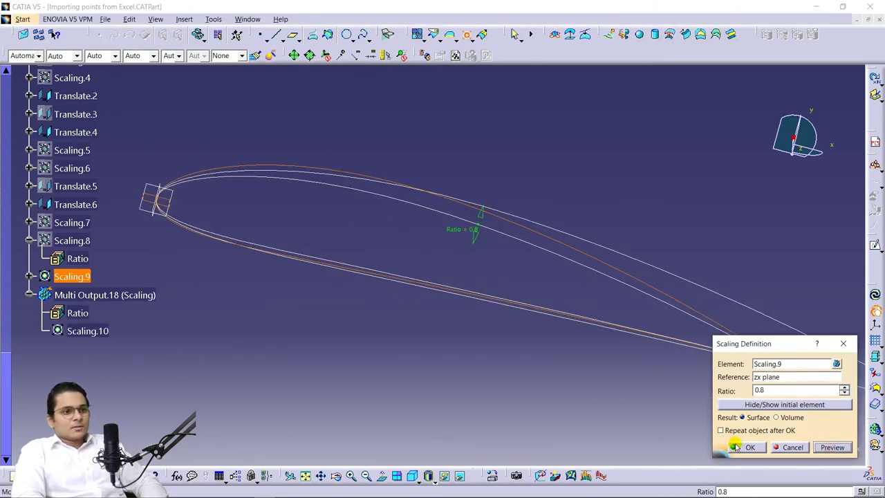
pyautogui.click(736, 447)
pyautogui.click(523, 238)
pyautogui.rightClick(520, 240)
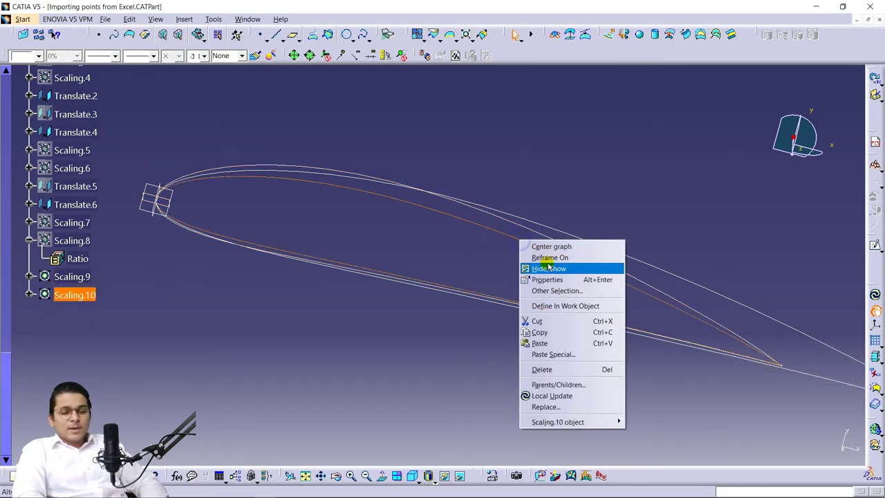
pyautogui.click(548, 267)
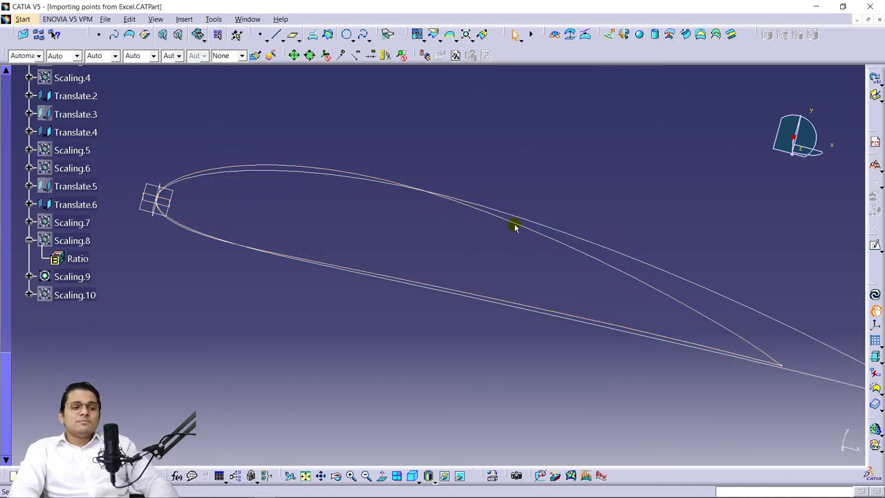
# Translate the Scaling.9 airfoil by 150 mm using the yz plane as direction, checking the tip dimensions on the draft sheet
pyautogui.moveTo(423, 197); pyautogui.dragTo(415, 240, button='middle')
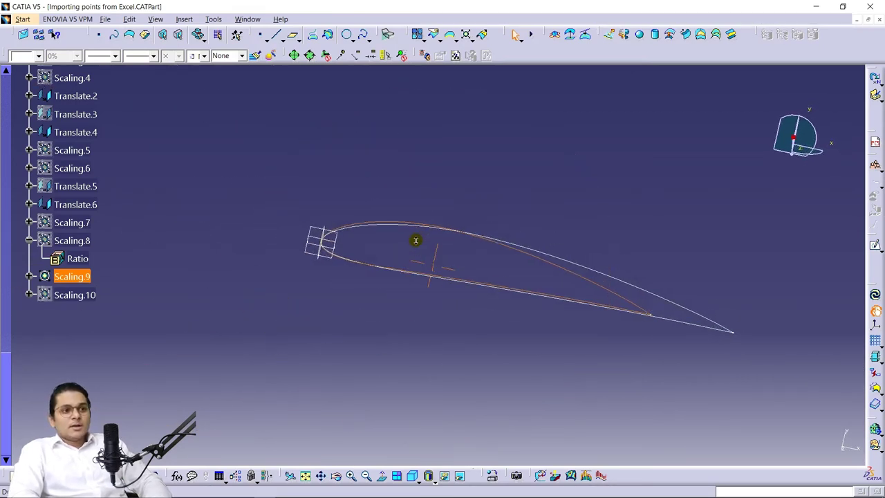
pyautogui.click(473, 41)
pyautogui.click(486, 58)
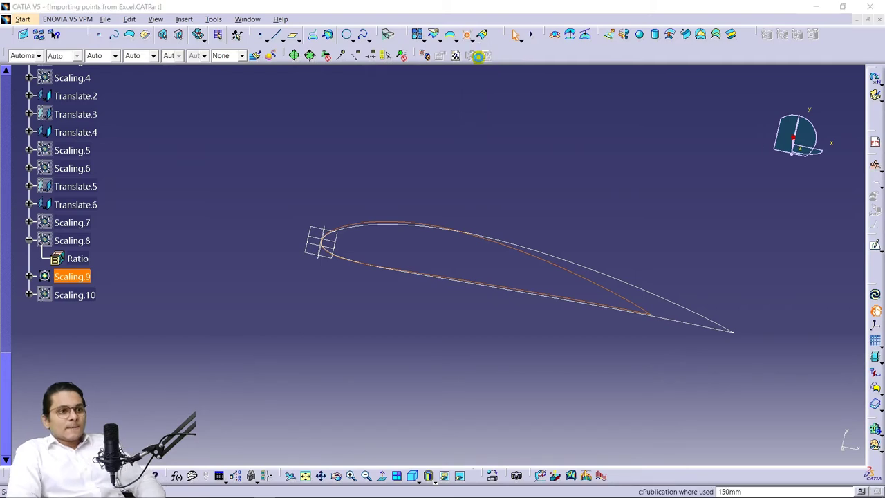
pyautogui.moveTo(403, 152); pyautogui.dragTo(410, 152, button='middle')
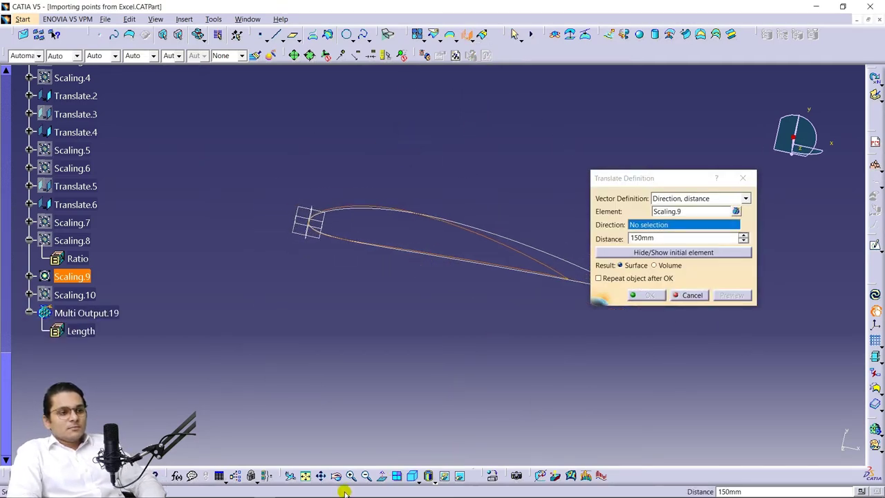
pyautogui.click(288, 491)
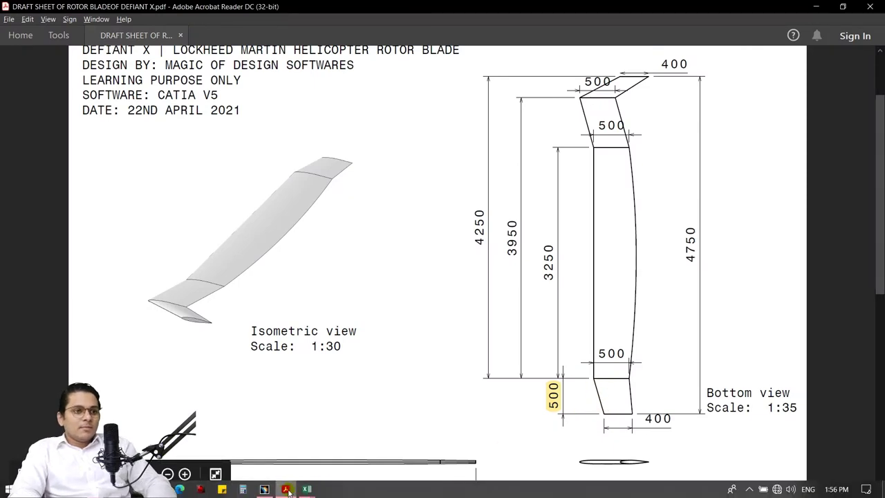
pyautogui.click(265, 489)
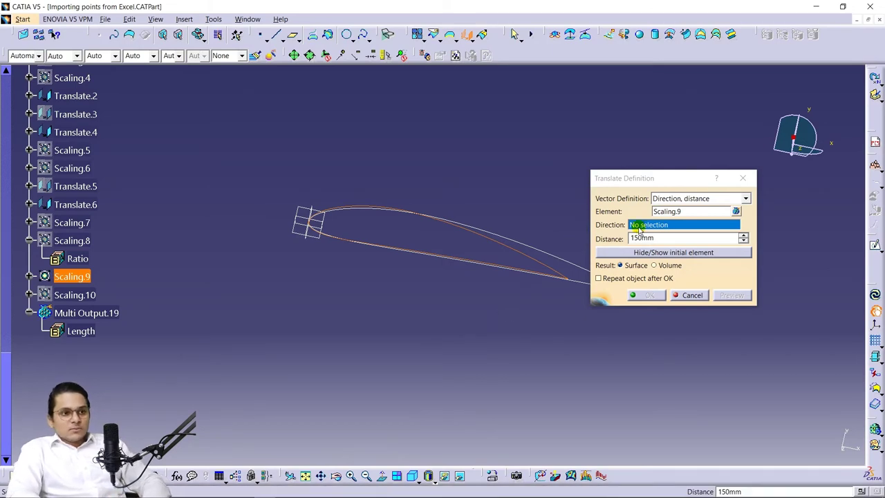
pyautogui.click(313, 217)
pyautogui.moveTo(286, 233); pyautogui.dragTo(241, 226, button='middle')
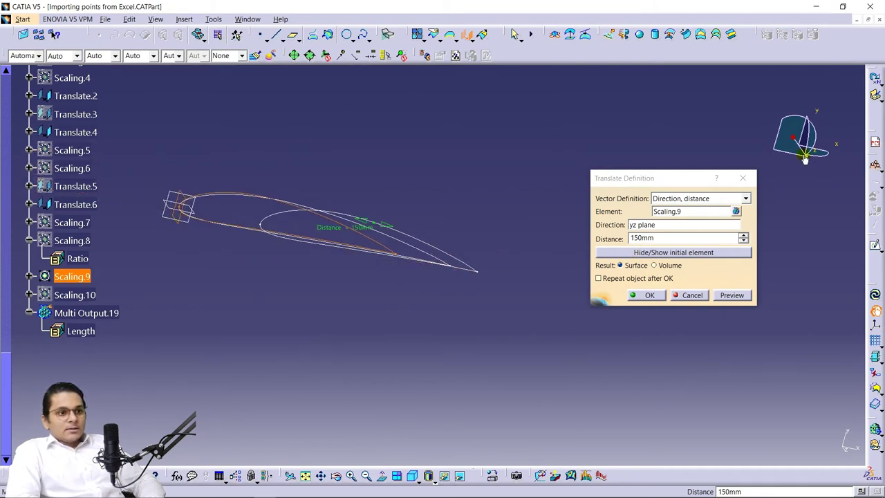
pyautogui.moveTo(463, 246)
pyautogui.mouseDown(button='middle')
pyautogui.moveTo(500, 247)
pyautogui.moveTo(510, 235)
pyautogui.moveTo(445, 219)
pyautogui.moveTo(447, 172)
pyautogui.mouseUp(button='middle')
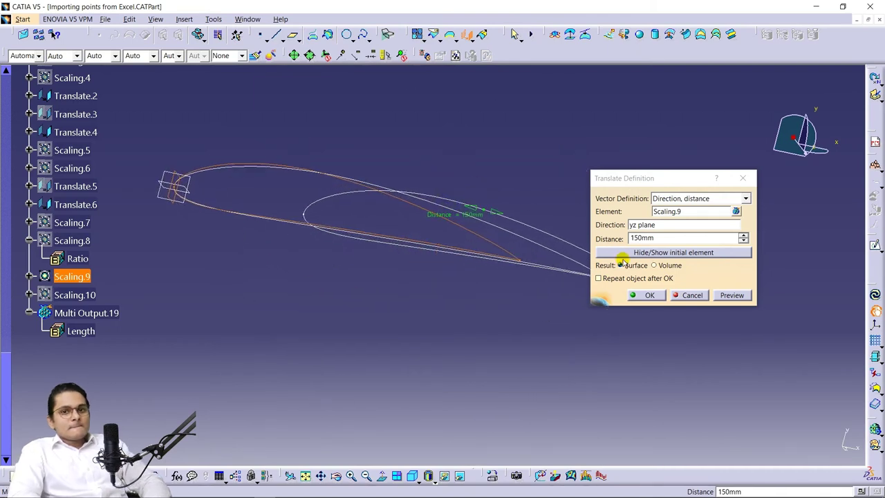
pyautogui.doubleClick(661, 238)
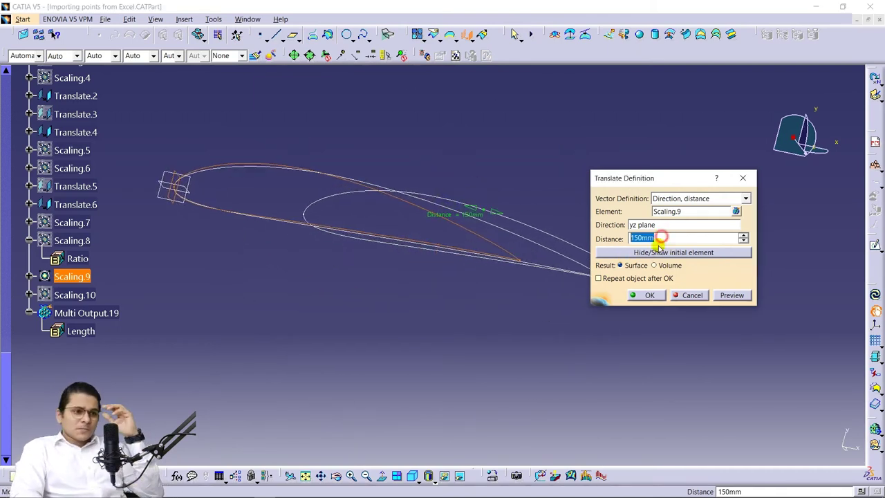
pyautogui.write('150')
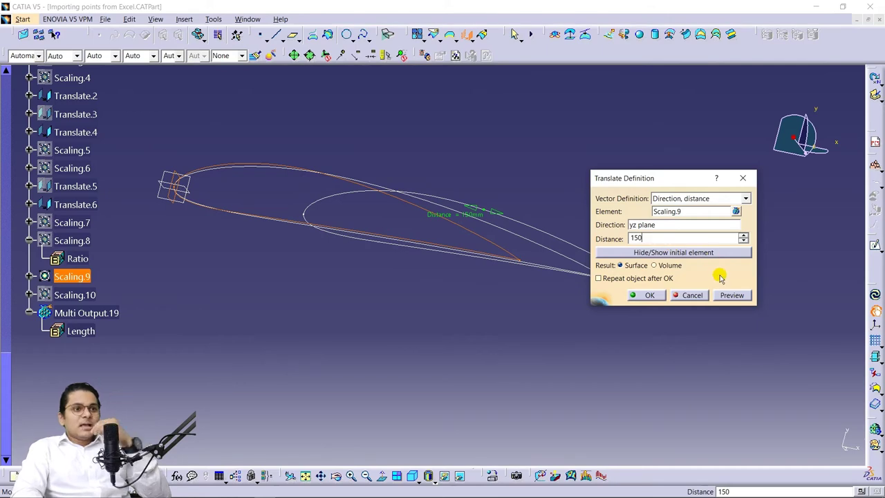
pyautogui.click(730, 296)
pyautogui.click(649, 296)
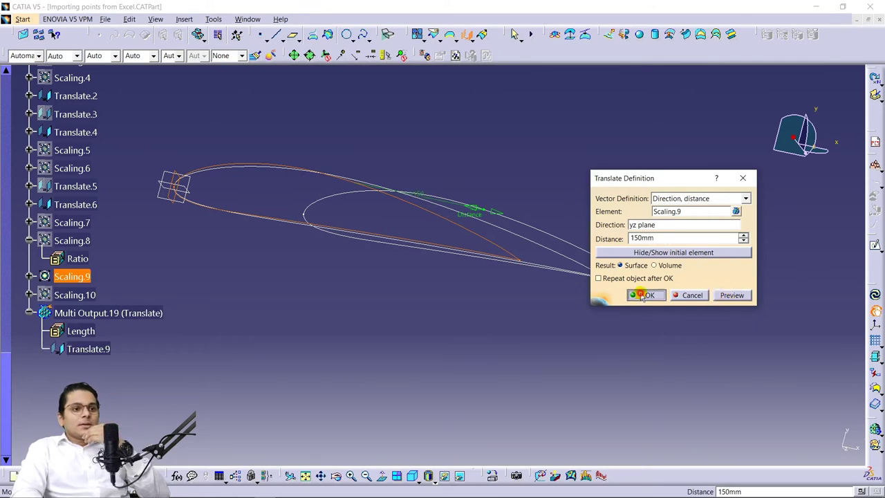
# Hide the source airfoil Scaling.9 beside the origin planes
pyautogui.moveTo(457, 134); pyautogui.dragTo(430, 173, button='middle')
pyautogui.click(589, 233)
pyautogui.rightClick(589, 235)
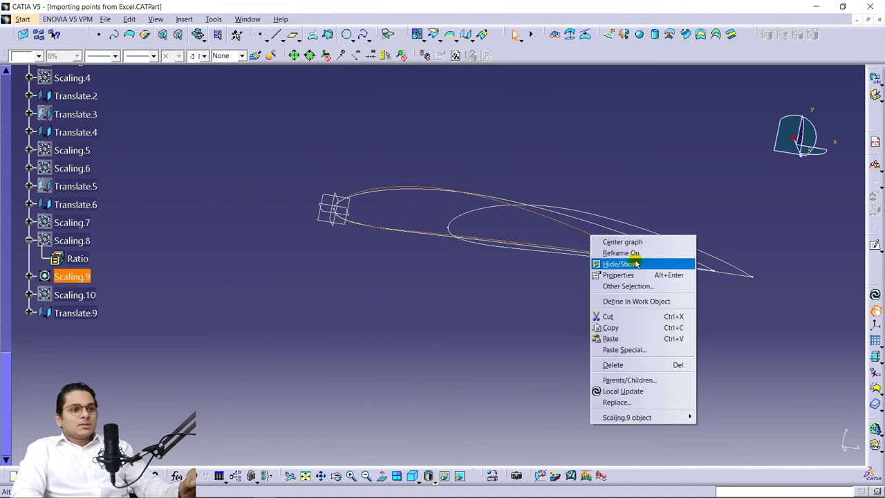
pyautogui.click(620, 264)
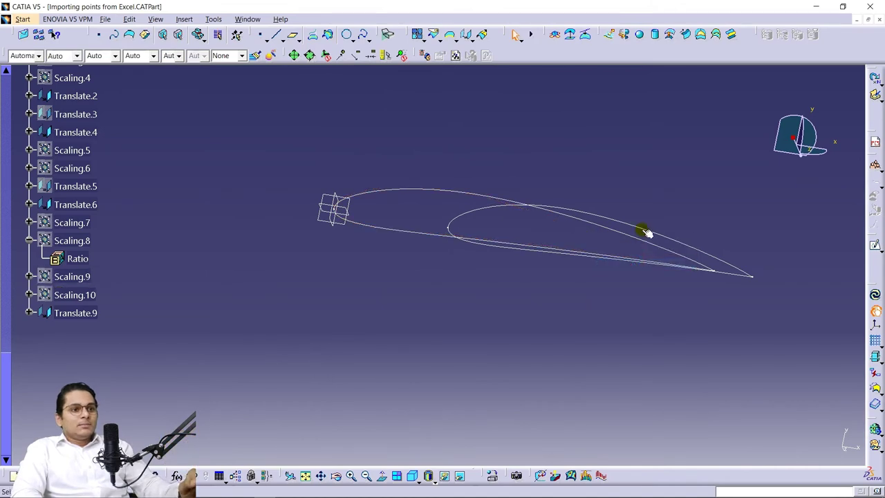
# Translate the offset airfoil Translate.9 by -500 mm using the xy plane as direction, and hide the source airfoil
pyautogui.click(468, 35)
pyautogui.moveTo(445, 93); pyautogui.dragTo(275, 272, button='middle')
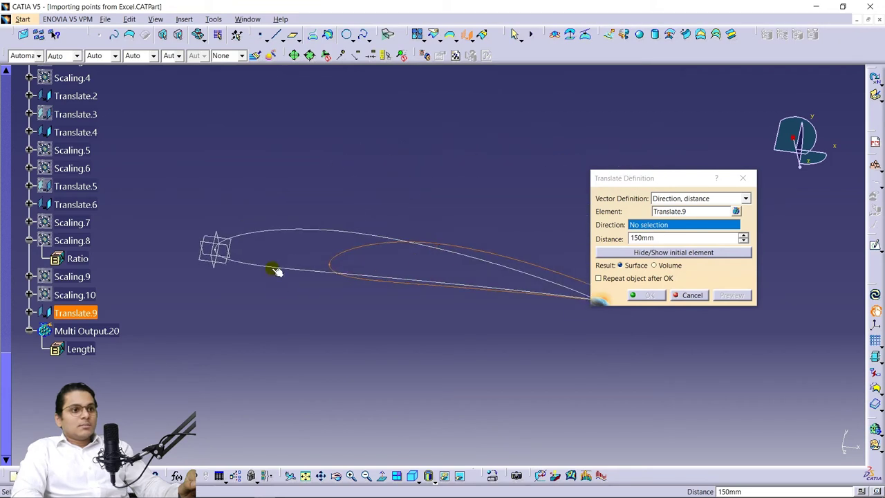
pyautogui.click(211, 238)
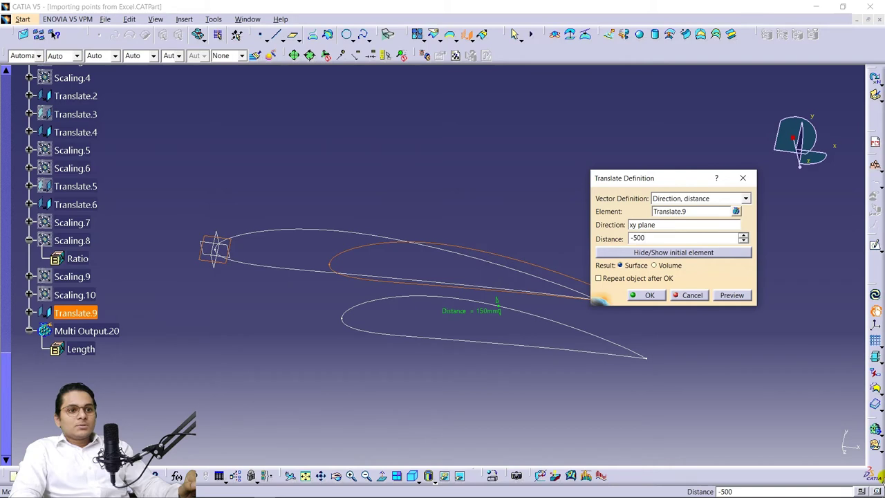
pyautogui.click(731, 295)
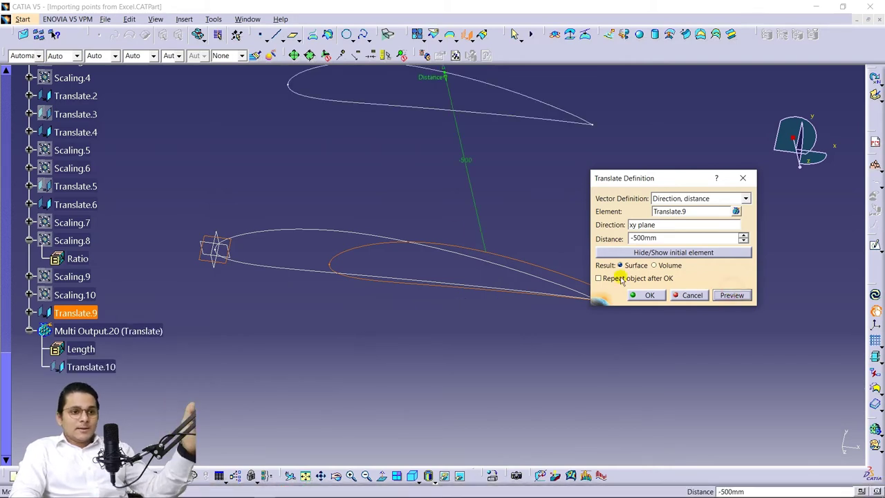
pyautogui.moveTo(436, 222); pyautogui.dragTo(496, 414, button='middle')
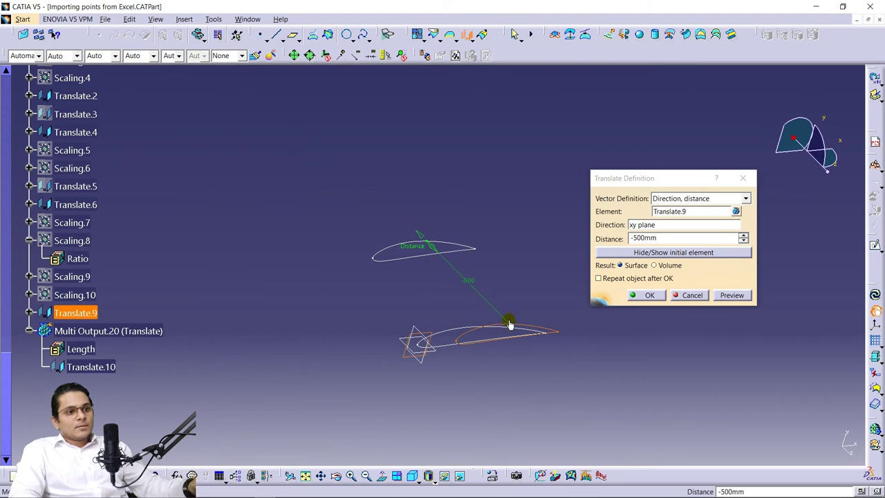
pyautogui.click(644, 295)
pyautogui.rightClick(542, 327)
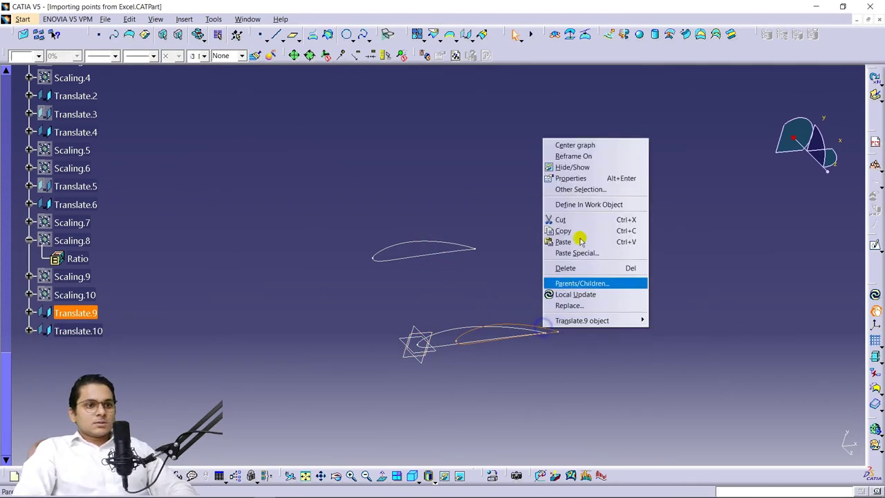
pyautogui.click(581, 167)
# Create a multi-sections surface from the end airfoil Translate.10 to the airfoil Scaling.2 at the origin
pyautogui.moveTo(626, 188); pyautogui.dragTo(505, 280, button='middle')
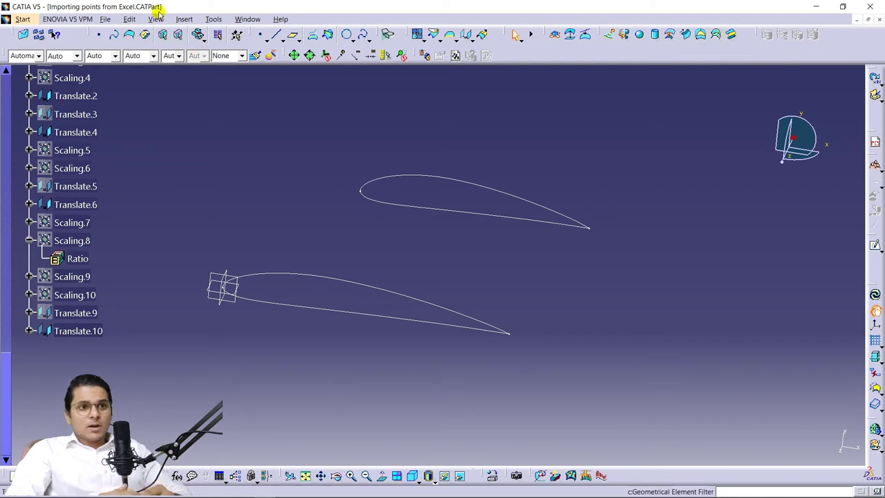
pyautogui.click(184, 18)
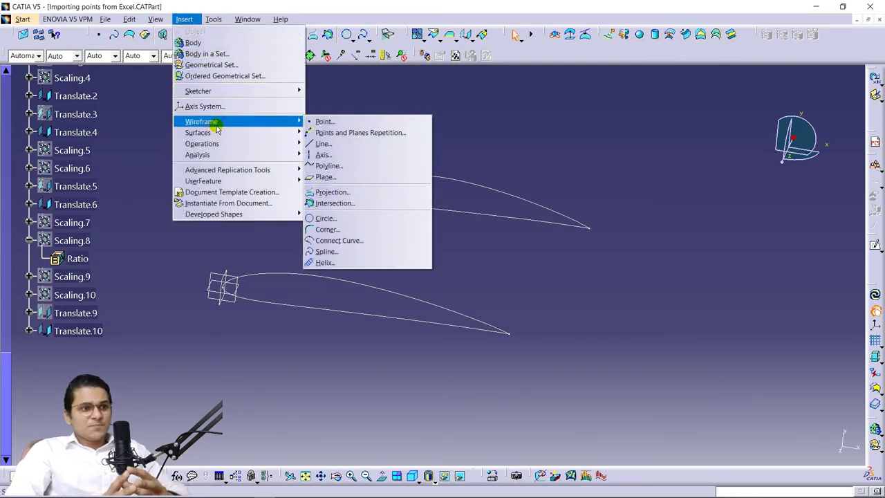
pyautogui.moveTo(223, 139)
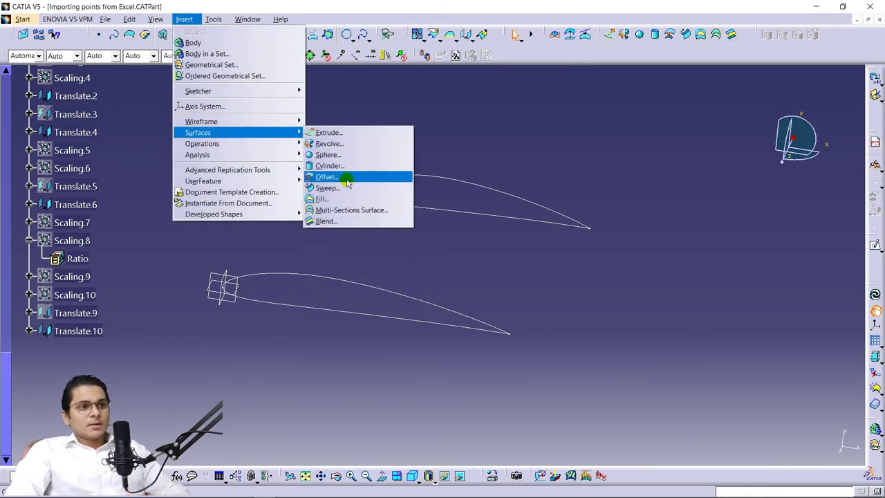
pyautogui.click(347, 211)
pyautogui.click(428, 174)
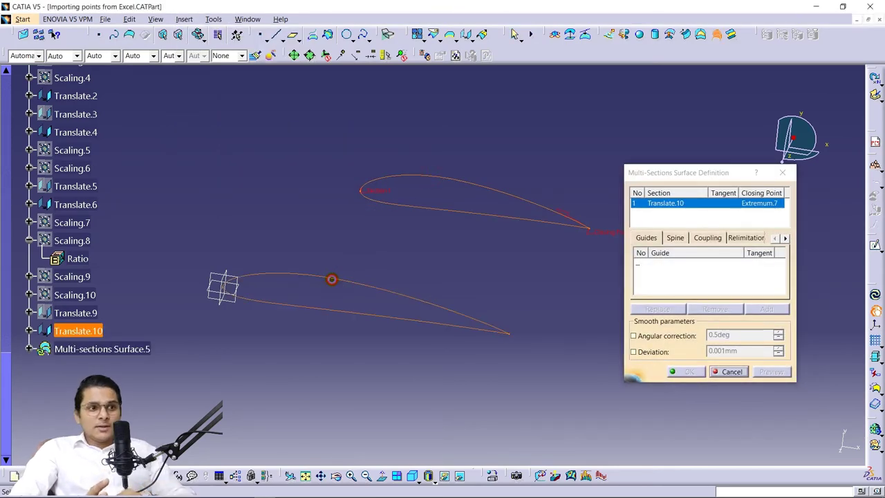
pyautogui.click(336, 281)
pyautogui.click(773, 372)
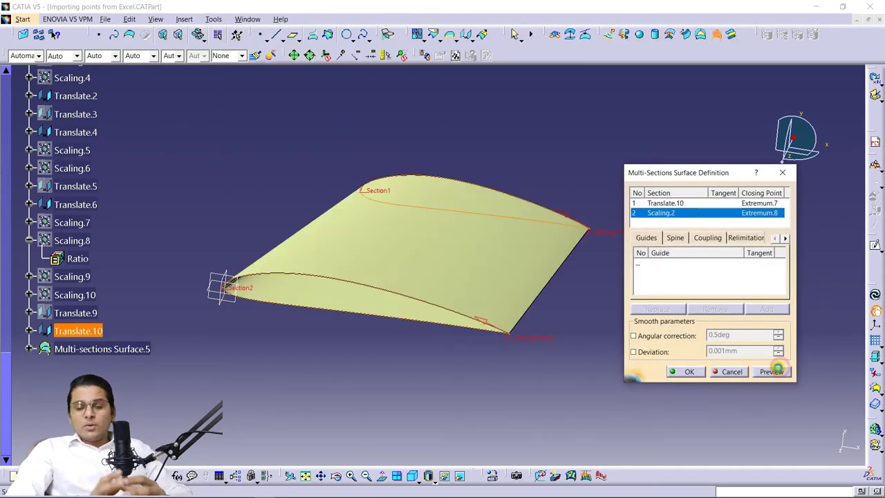
pyautogui.click(690, 372)
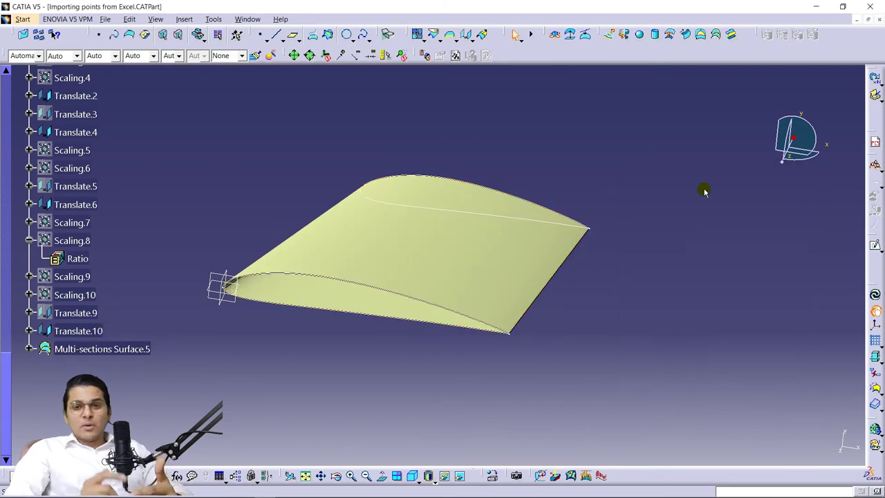
# Create the main blade multi-sections surface through the airfoils Scaling.2, Translate.2 and Translate.1
pyautogui.click(717, 36)
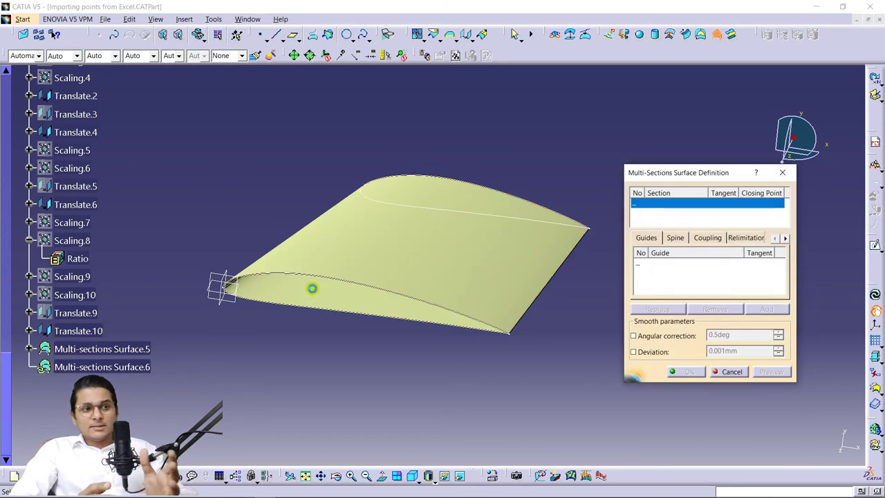
pyautogui.click(323, 279)
pyautogui.moveTo(322, 278); pyautogui.dragTo(346, 193, button='middle')
pyautogui.click(381, 299)
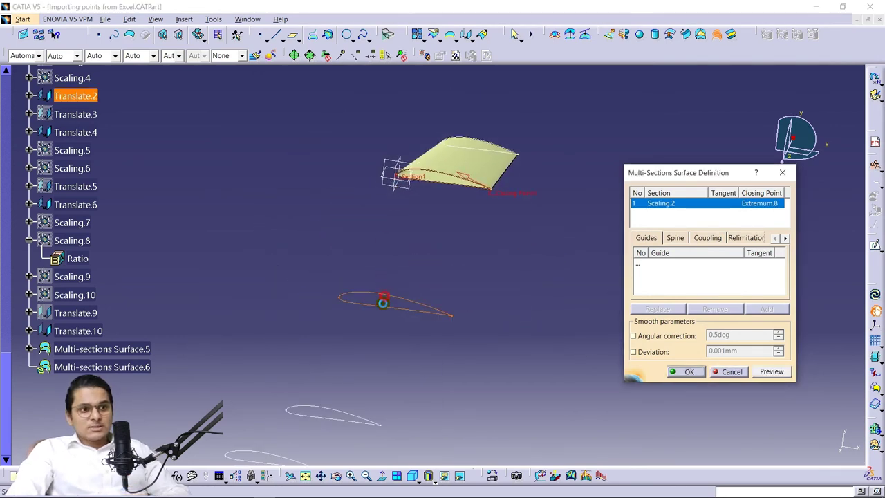
pyautogui.click(341, 410)
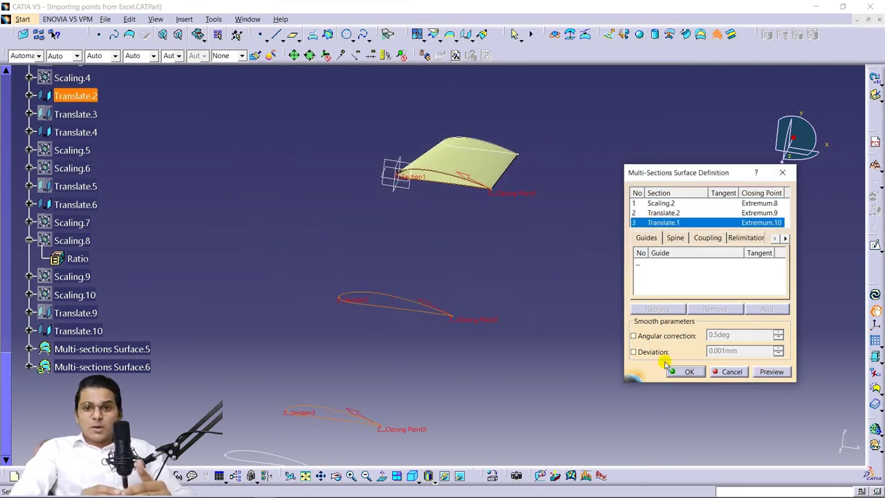
pyautogui.click(769, 371)
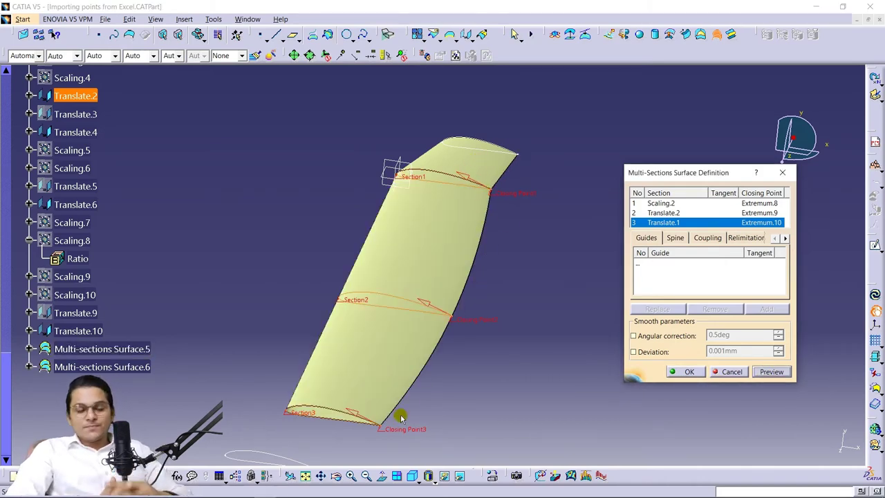
pyautogui.click(676, 374)
# Create a multi-sections surface from the main blade's end airfoil Translate.1 to the offset airfoil Translate.4
pyautogui.moveTo(491, 369); pyautogui.dragTo(603, 143, button='middle')
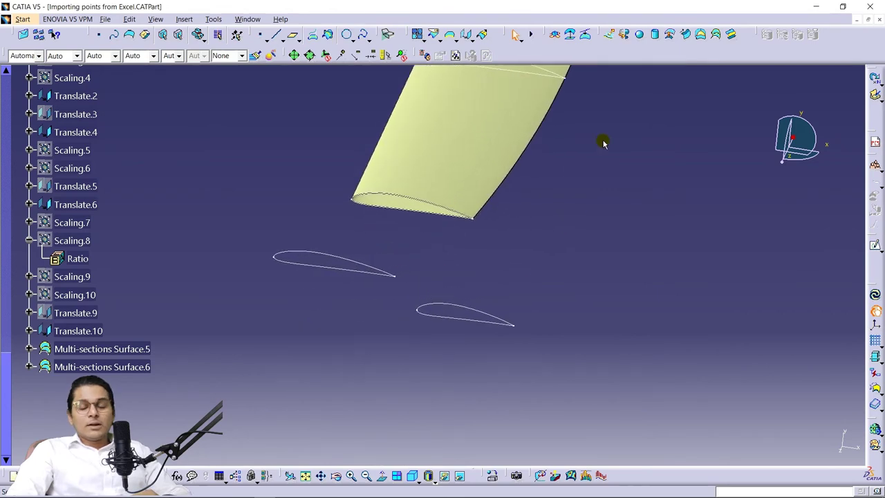
pyautogui.click(721, 41)
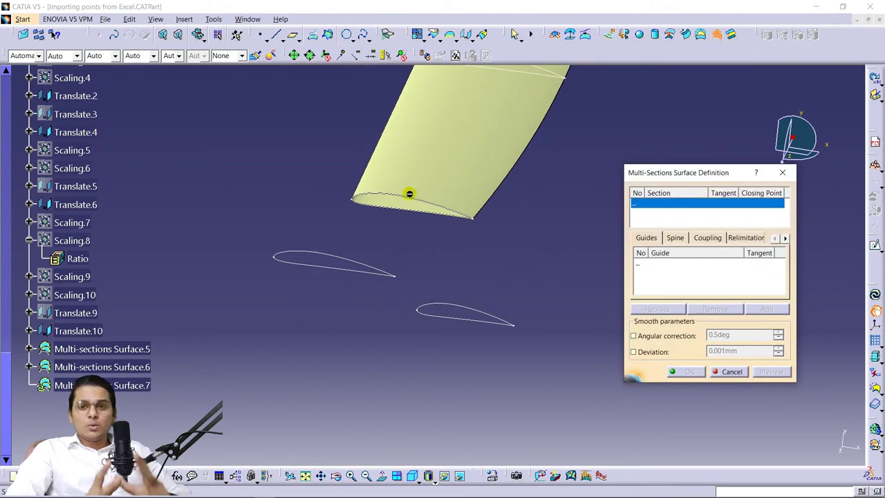
pyautogui.click(407, 200)
pyautogui.click(351, 260)
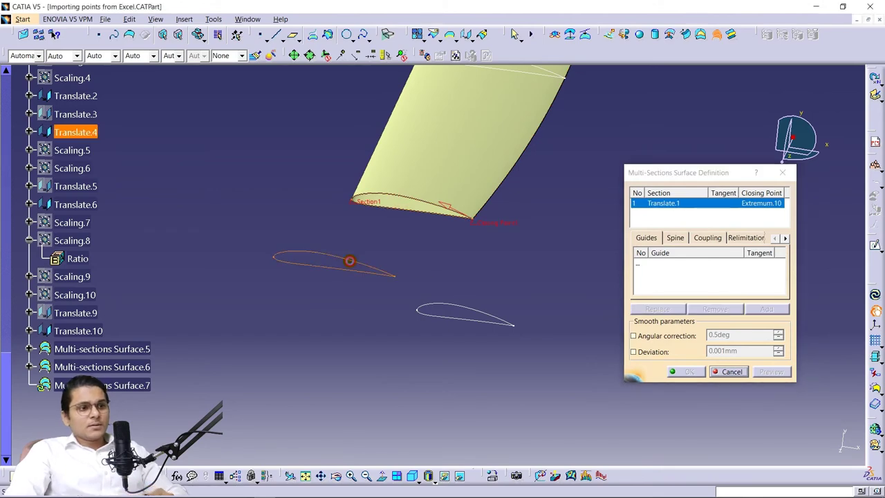
pyautogui.click(769, 372)
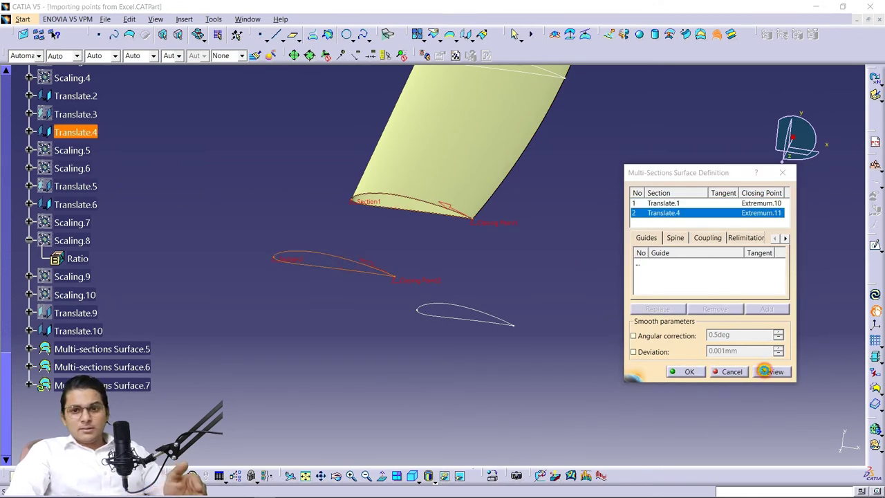
pyautogui.click(687, 372)
# Create the blade tip multi-sections surface between the airfoils Translate.4 and Translate.6
pyautogui.moveTo(504, 361); pyautogui.dragTo(479, 305, button='middle')
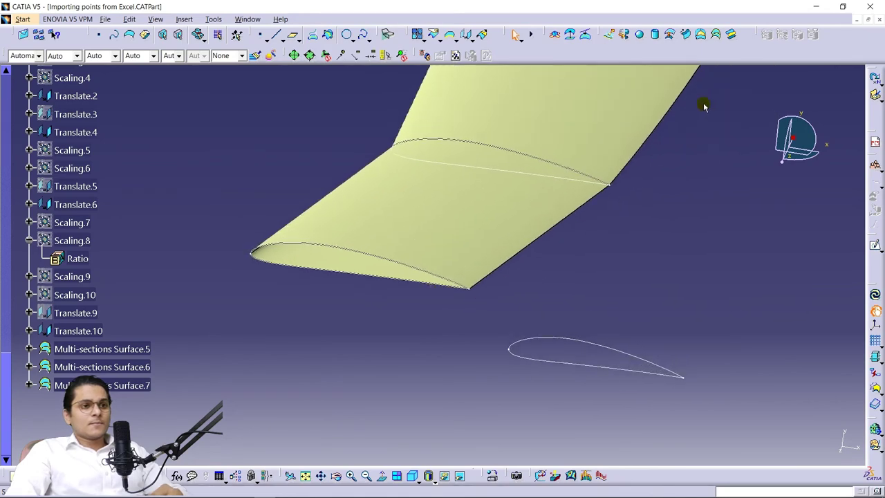
pyautogui.click(718, 34)
pyautogui.click(360, 255)
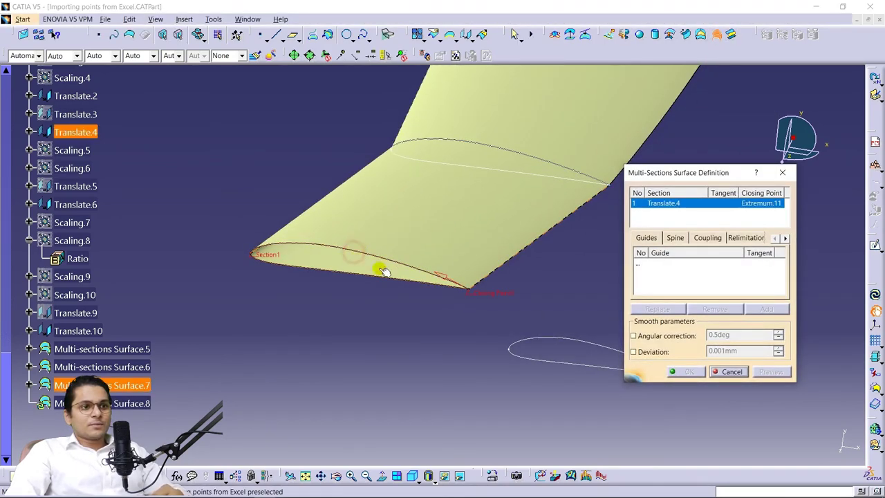
pyautogui.click(550, 338)
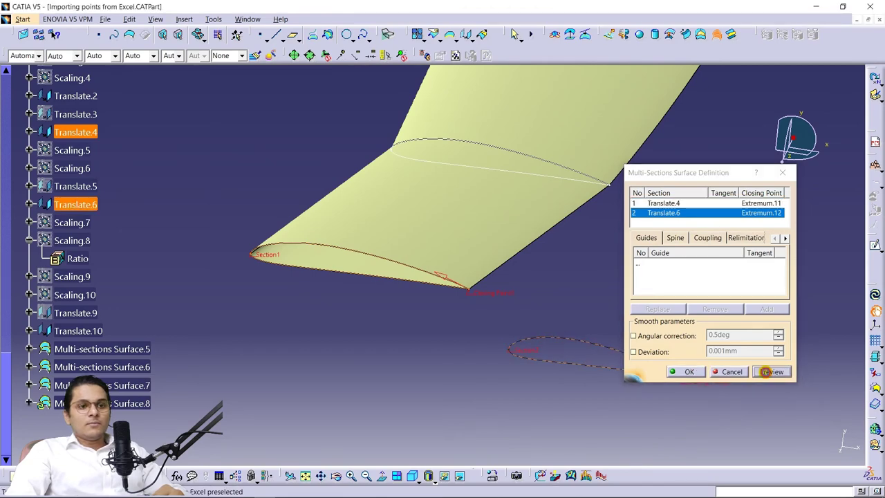
pyautogui.click(768, 372)
pyautogui.click(688, 372)
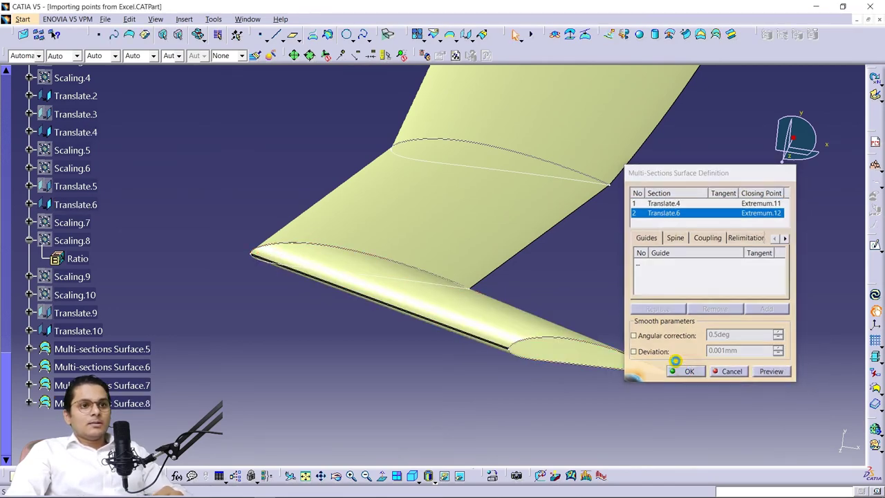
# Close the open blade tip with a fill surface bounded by the airfoil Translate.6
pyautogui.moveTo(583, 233); pyautogui.dragTo(570, 379, button='middle')
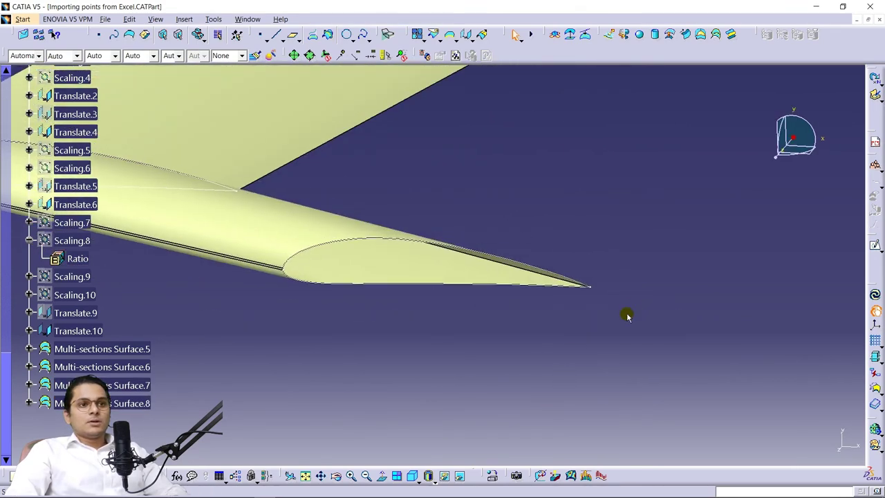
pyautogui.click(701, 35)
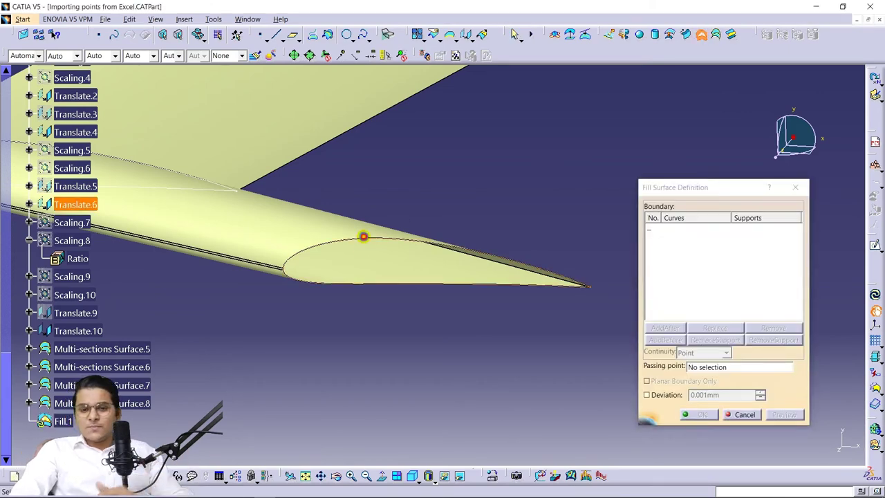
pyautogui.click(363, 236)
pyautogui.click(782, 415)
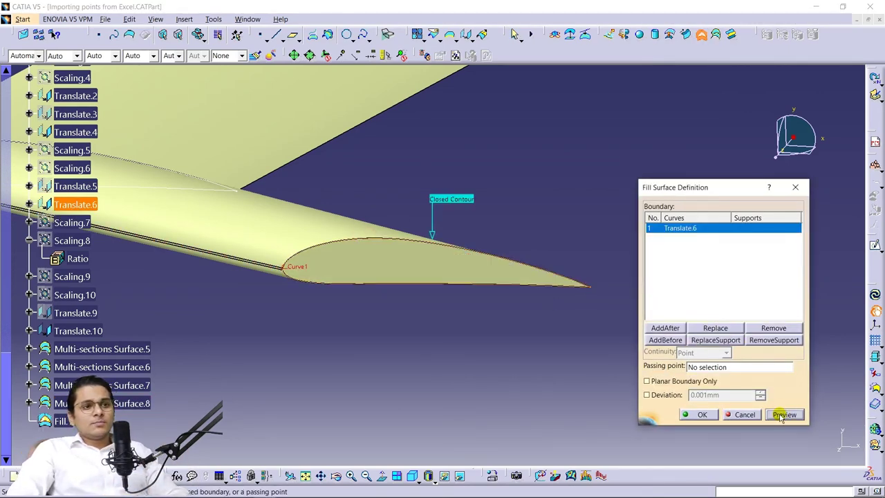
pyautogui.click(702, 414)
# Close the blade's root end with a fill surface bounded by the airfoil Translate.10
pyautogui.moveTo(536, 151); pyautogui.dragTo(523, 199, button='middle')
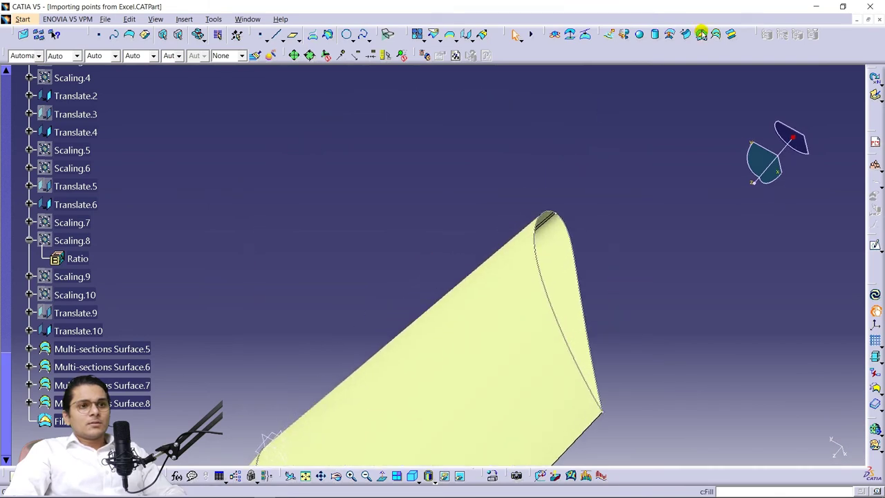
pyautogui.click(701, 33)
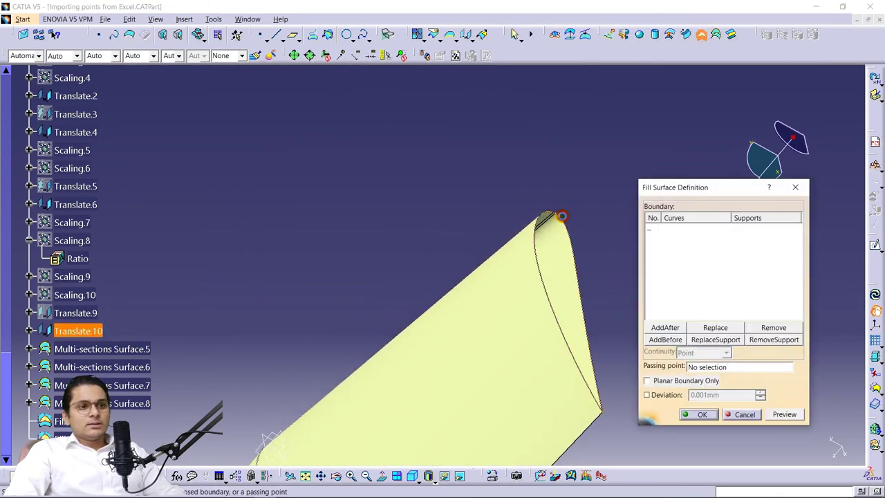
pyautogui.click(561, 217)
pyautogui.click(784, 413)
pyautogui.click(698, 415)
# Hide the airfoil curves Translate.1, Translate.2, Scaling.2 and Translate.4 at the joints and middle of the blade surfaces
pyautogui.moveTo(484, 228); pyautogui.dragTo(418, 350, button='middle')
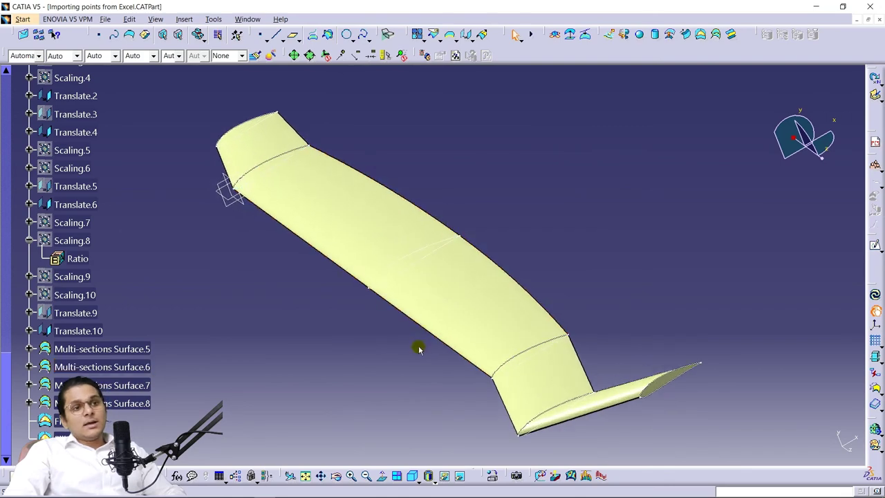
pyautogui.rightClick(539, 349)
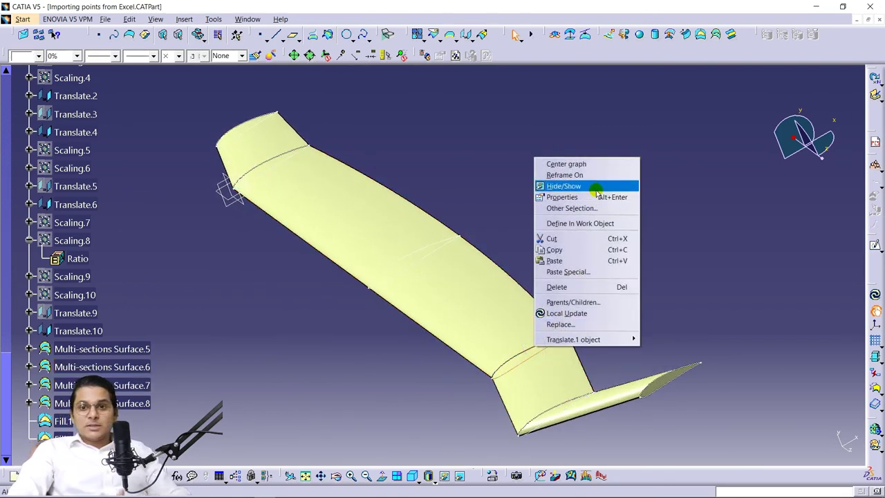
pyautogui.click(563, 186)
pyautogui.click(407, 253)
pyautogui.rightClick(407, 253)
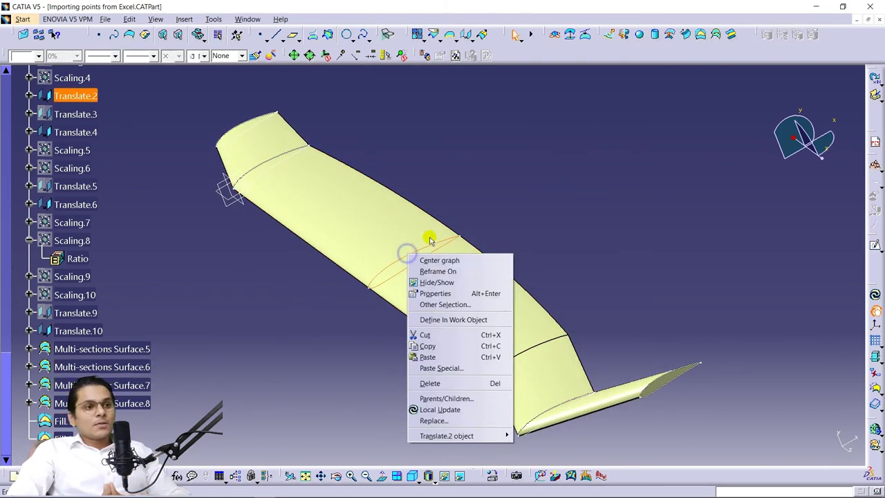
pyautogui.click(437, 282)
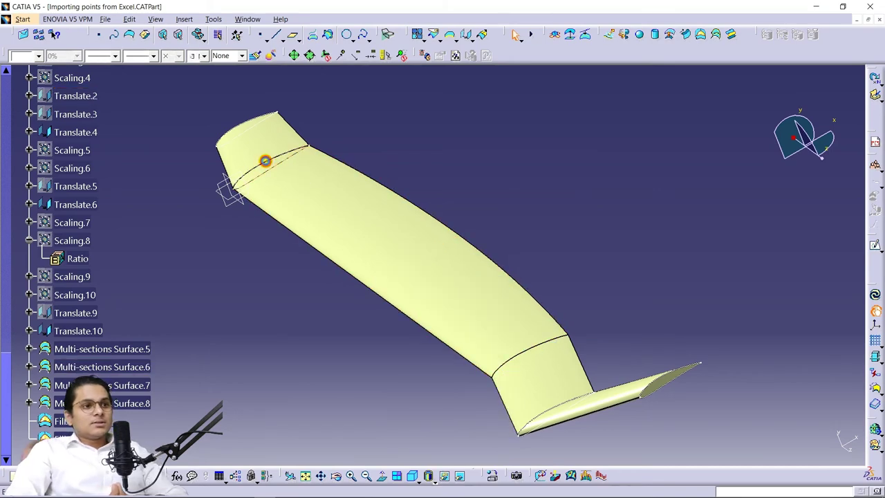
pyautogui.rightClick(266, 161)
pyautogui.click(284, 187)
pyautogui.moveTo(331, 244); pyautogui.dragTo(505, 280, button='middle')
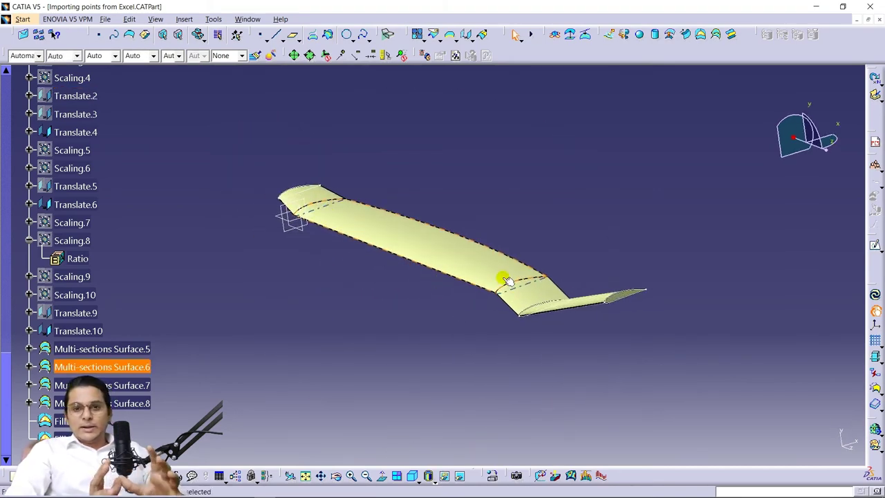
pyautogui.rightClick(531, 307)
pyautogui.click(551, 337)
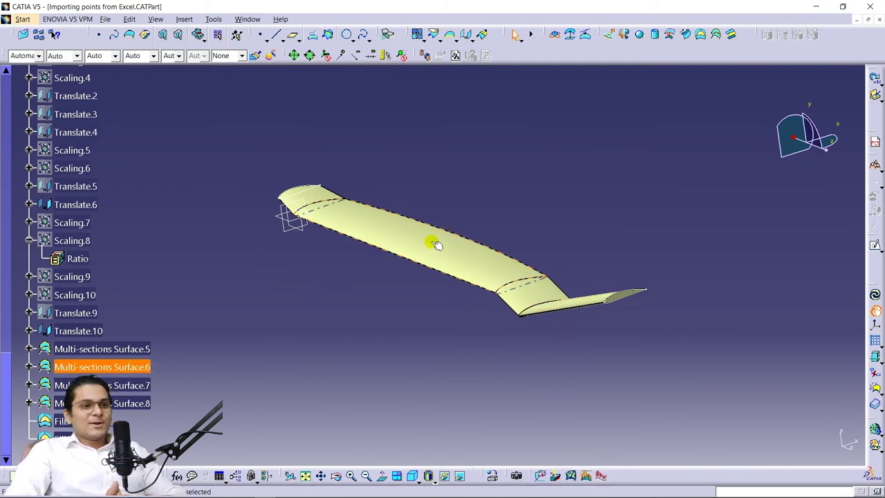
# Sketch a circle of about 3700 mm radius around the blade on the yz plane, centred on the vertical axis near mid-span
pyautogui.moveTo(408, 325); pyautogui.dragTo(367, 350, button='middle')
pyautogui.moveTo(371, 376)
pyautogui.mouseDown(button='middle')
pyautogui.moveTo(371, 360)
pyautogui.moveTo(450, 332)
pyautogui.moveTo(526, 322)
pyautogui.moveTo(528, 353)
pyautogui.moveTo(399, 340)
pyautogui.moveTo(352, 349)
pyautogui.moveTo(373, 387)
pyautogui.mouseUp(button='middle')
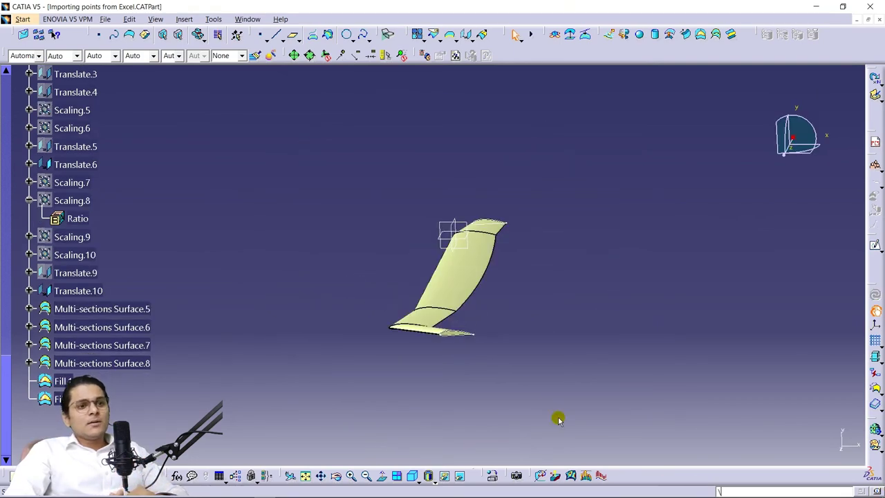
pyautogui.moveTo(586, 284); pyautogui.dragTo(481, 361, button='middle')
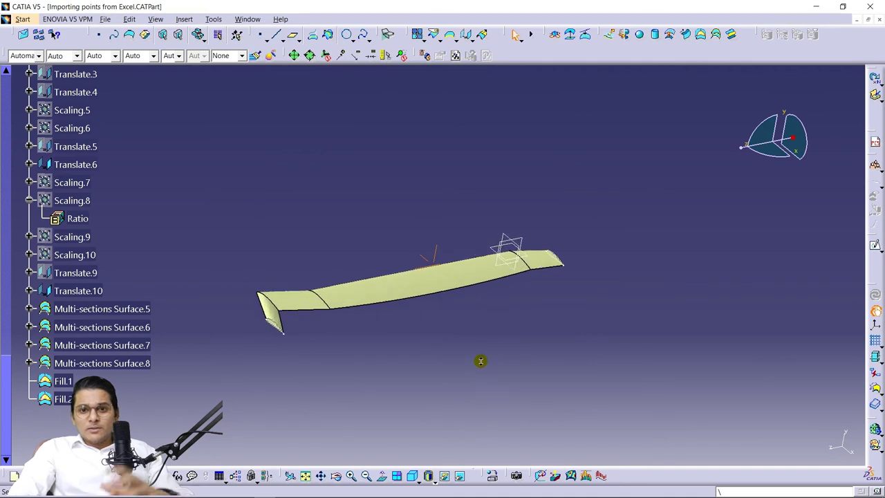
pyautogui.click(522, 242)
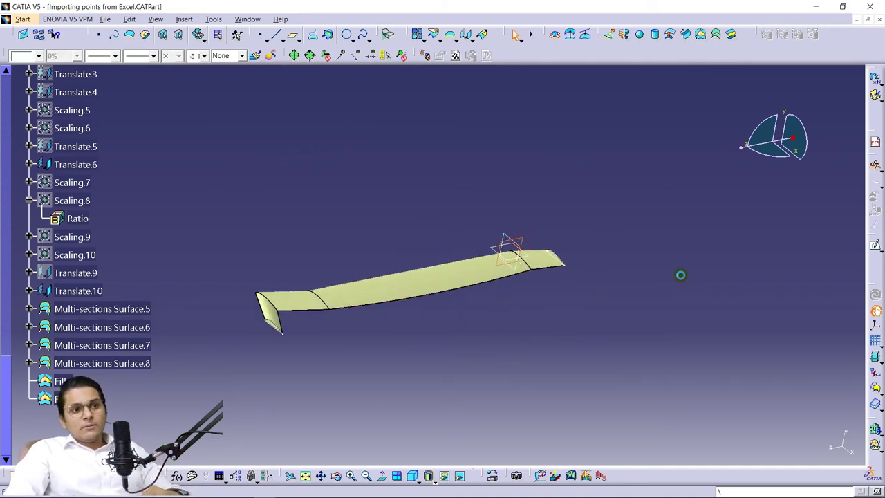
pyautogui.click(877, 246)
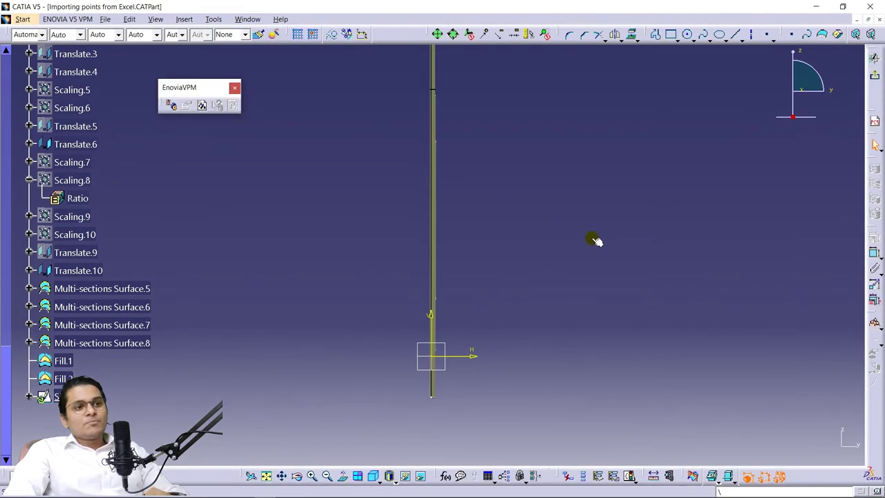
pyautogui.moveTo(560, 230)
pyautogui.mouseDown(button='middle')
pyautogui.moveTo(573, 311)
pyautogui.moveTo(572, 291)
pyautogui.moveTo(674, 304)
pyautogui.moveTo(590, 303)
pyautogui.moveTo(695, 164)
pyautogui.mouseUp(button='middle')
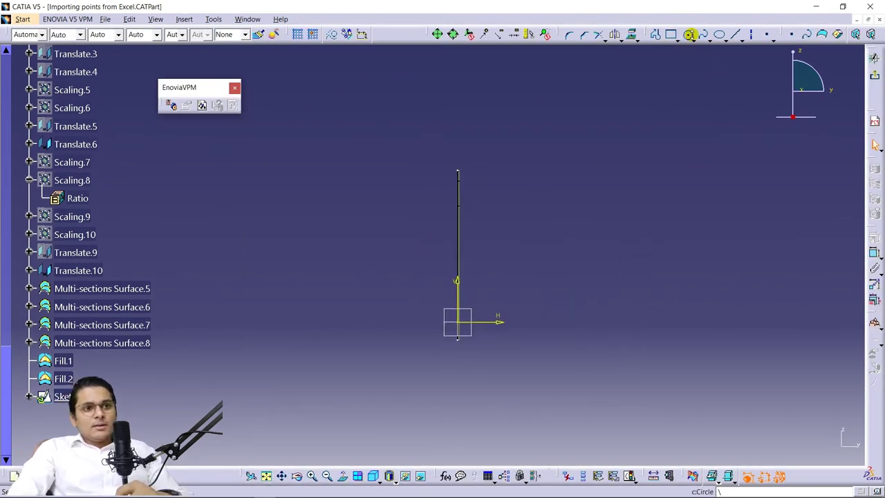
pyautogui.click(689, 34)
pyautogui.click(458, 242)
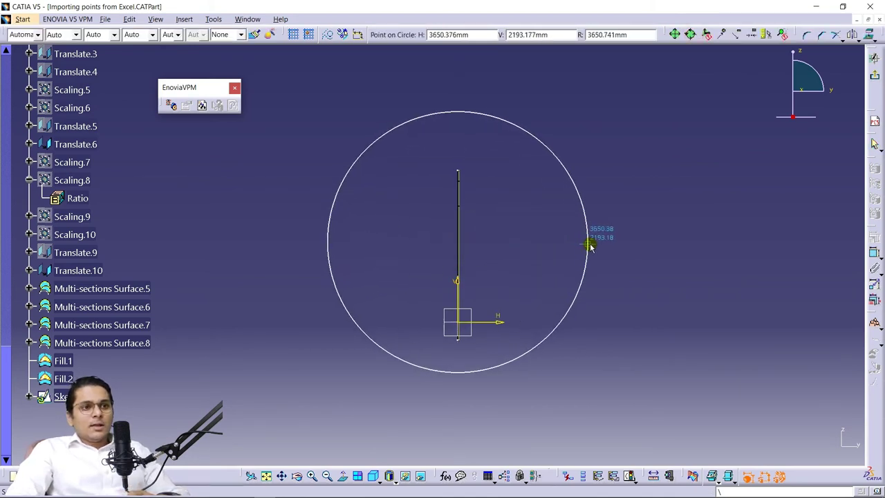
pyautogui.click(590, 242)
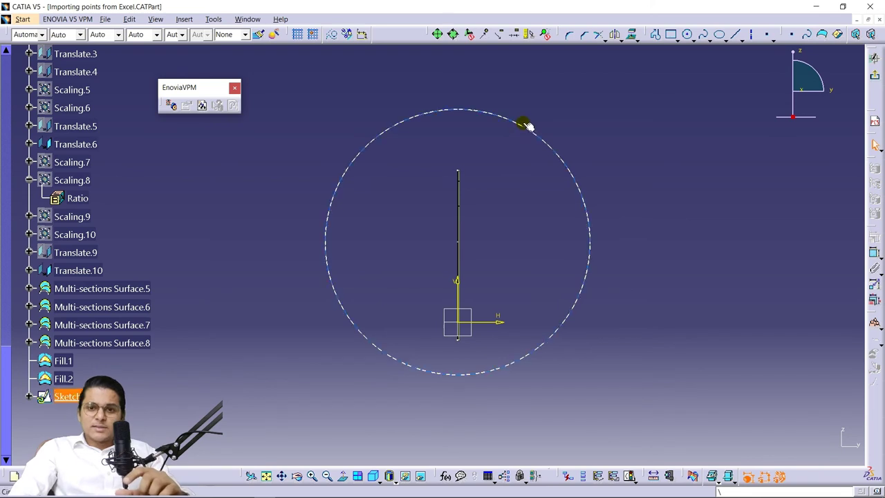
pyautogui.moveTo(522, 125)
pyautogui.mouseDown()
pyautogui.moveTo(527, 136)
pyautogui.moveTo(519, 132)
pyautogui.mouseUp()
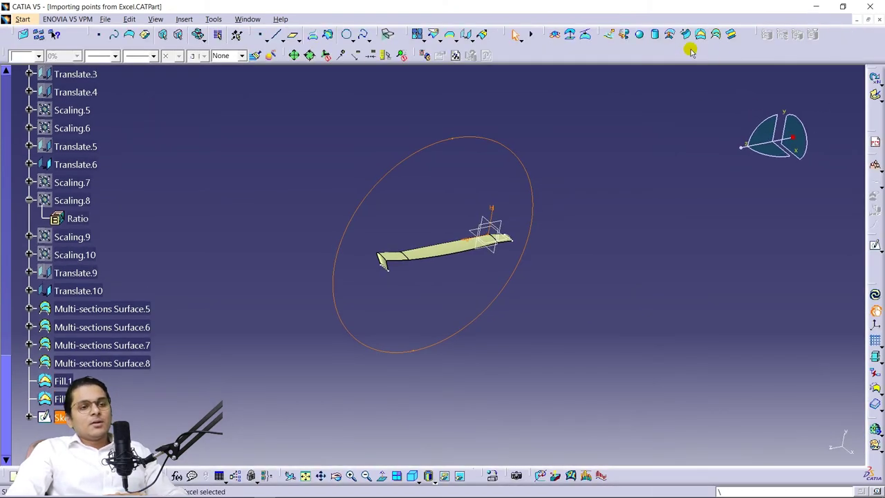
# Start an extruded surface from the circle sketch along its normal, with both limits set to 2000 mm
pyautogui.click(611, 37)
pyautogui.moveTo(450, 192); pyautogui.dragTo(380, 374, button='middle')
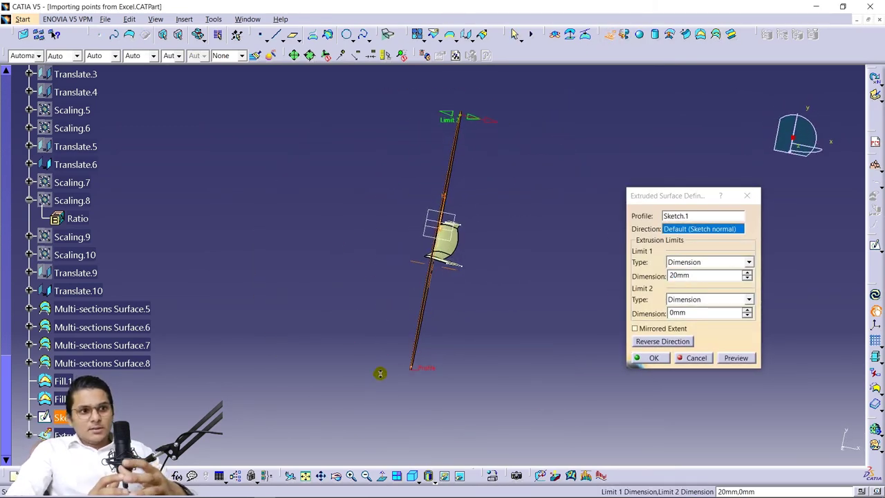
pyautogui.doubleClick(694, 277)
pyautogui.write('5')
pyautogui.press('BackSpace')
pyautogui.write('2000')
pyautogui.click(739, 363)
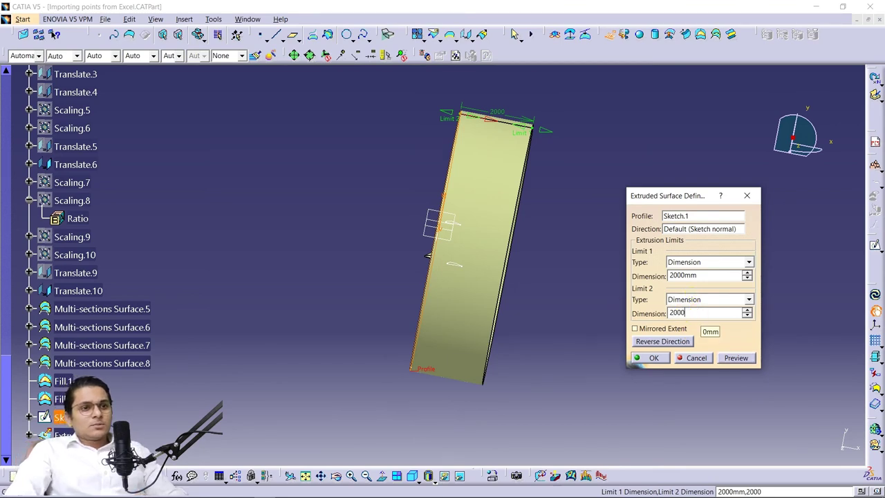
pyautogui.click(726, 357)
# Set both extrusion limits to 5000 mm and create the cylindrical surface around the blade
pyautogui.moveTo(735, 358); pyautogui.dragTo(529, 307, button='middle')
pyautogui.click(682, 277)
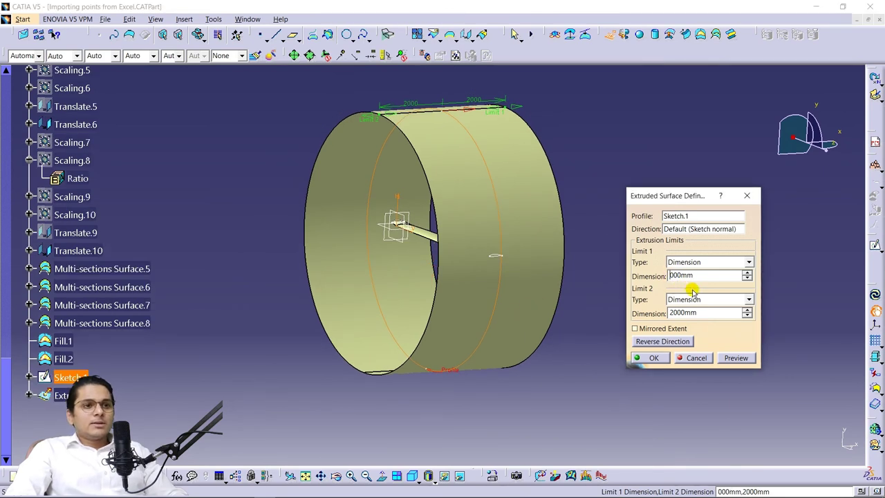
pyautogui.click(675, 314)
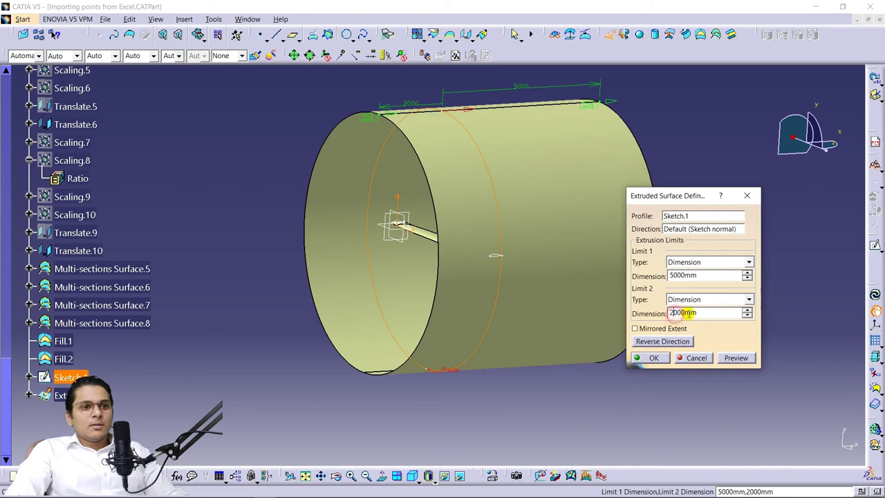
pyautogui.click(733, 355)
pyautogui.moveTo(372, 300); pyautogui.dragTo(503, 313, button='middle')
pyautogui.click(742, 365)
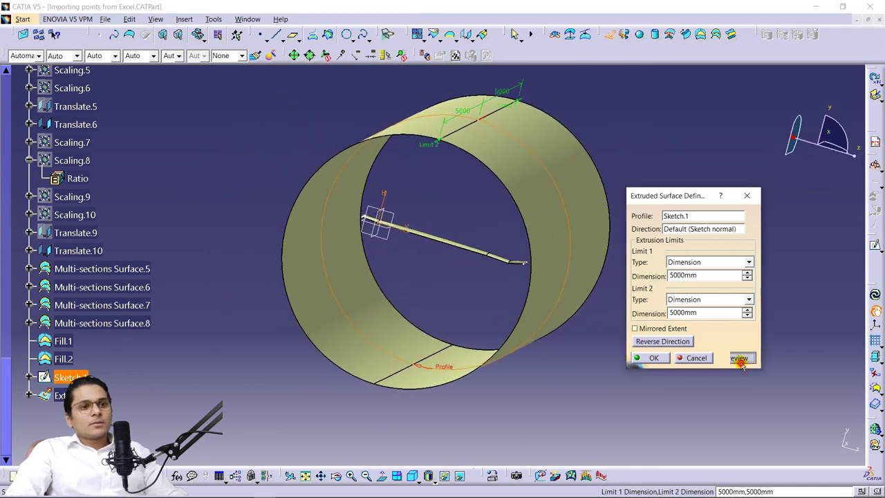
pyautogui.click(655, 358)
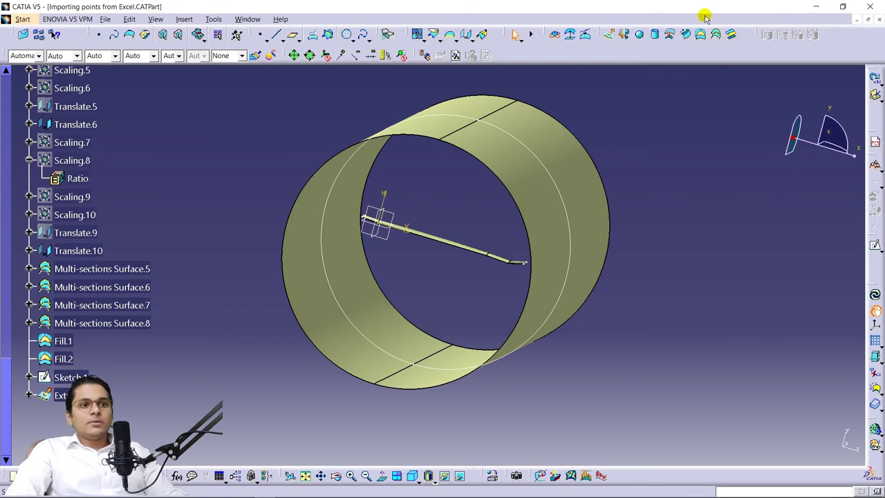
# Cap the cylinder's open front end with a fill surface bounded by its circular edge
pyautogui.click(700, 36)
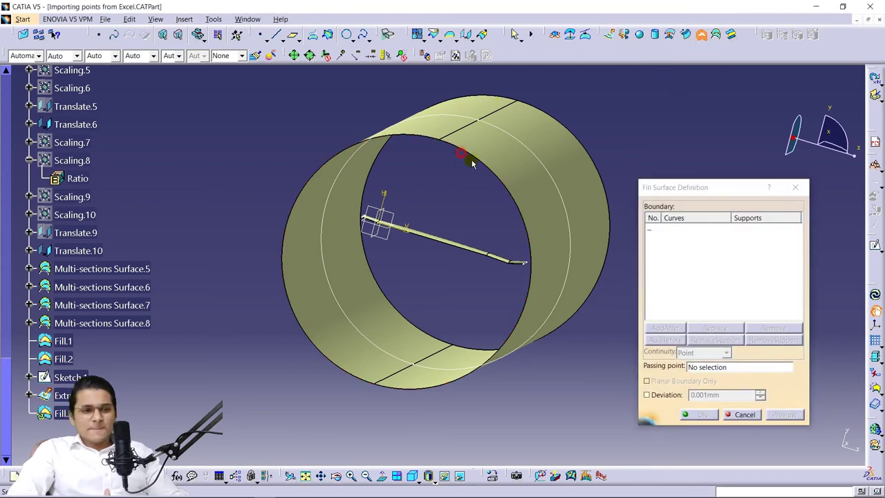
pyautogui.click(481, 160)
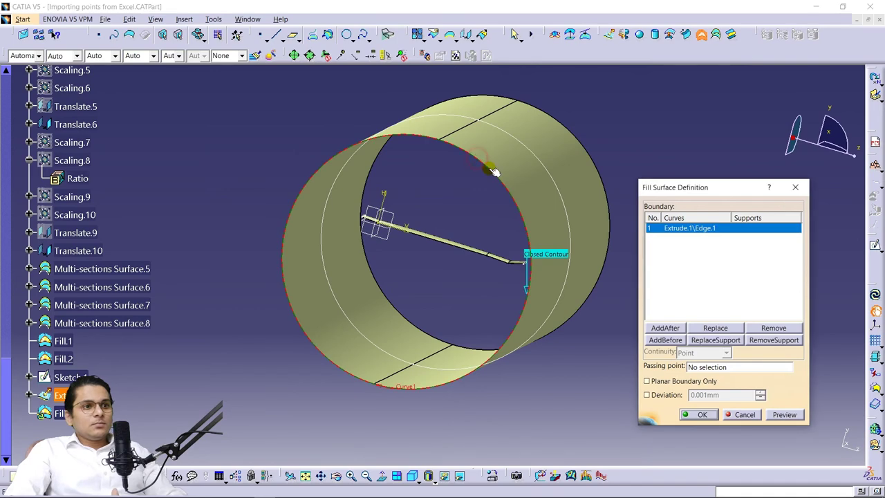
pyautogui.click(784, 414)
pyautogui.click(702, 414)
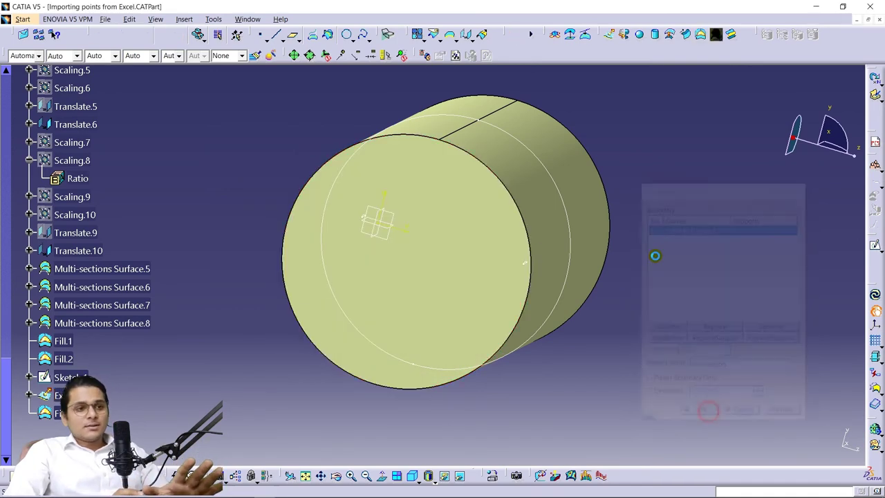
# Cap the cylinder's opposite open end with a second fill surface on its circular edge
pyautogui.moveTo(668, 181); pyautogui.dragTo(449, 273, button='middle')
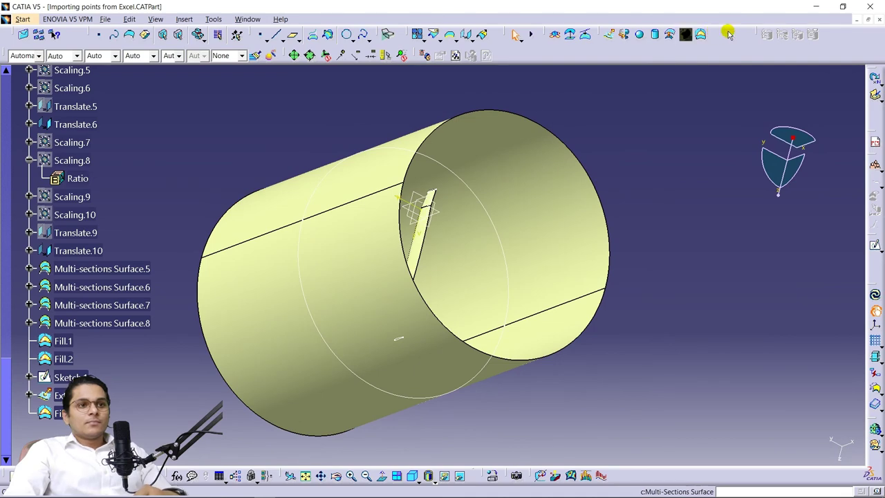
pyautogui.click(701, 35)
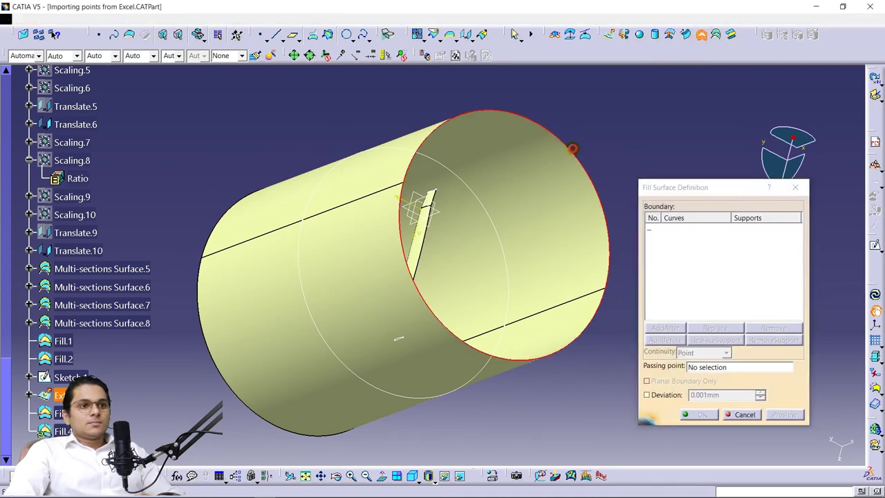
pyautogui.click(574, 149)
pyautogui.click(784, 414)
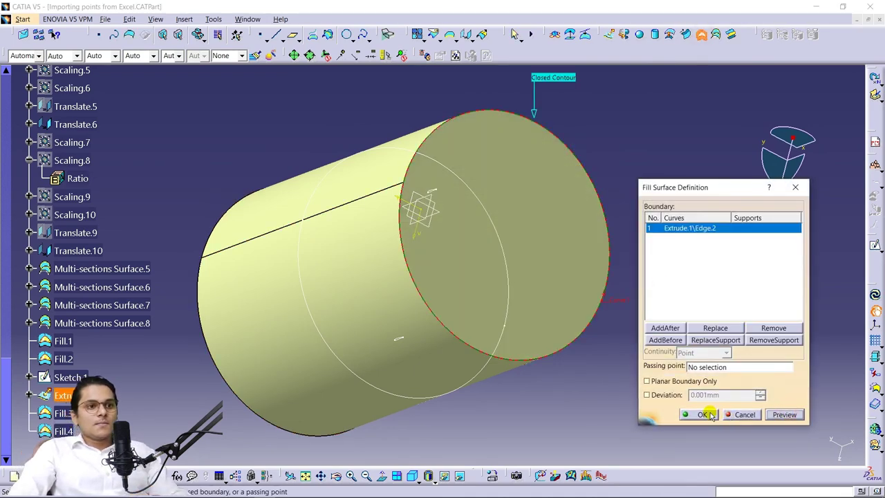
pyautogui.click(701, 414)
pyautogui.moveTo(323, 299); pyautogui.dragTo(343, 276, button='middle')
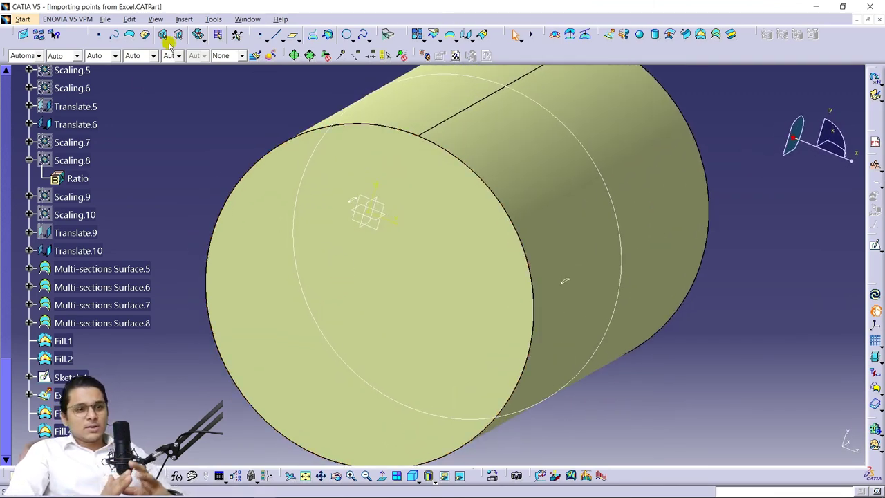
# Hide all points and all sketches in the part
pyautogui.click(183, 19)
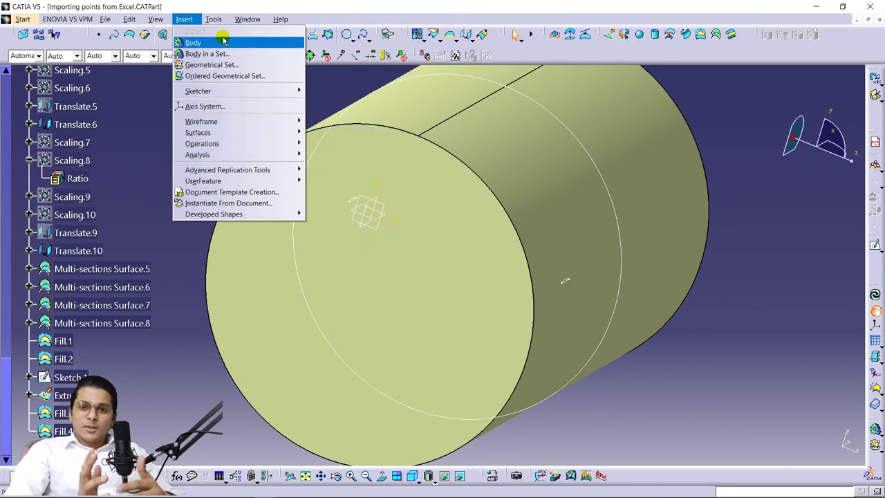
pyautogui.moveTo(213, 18)
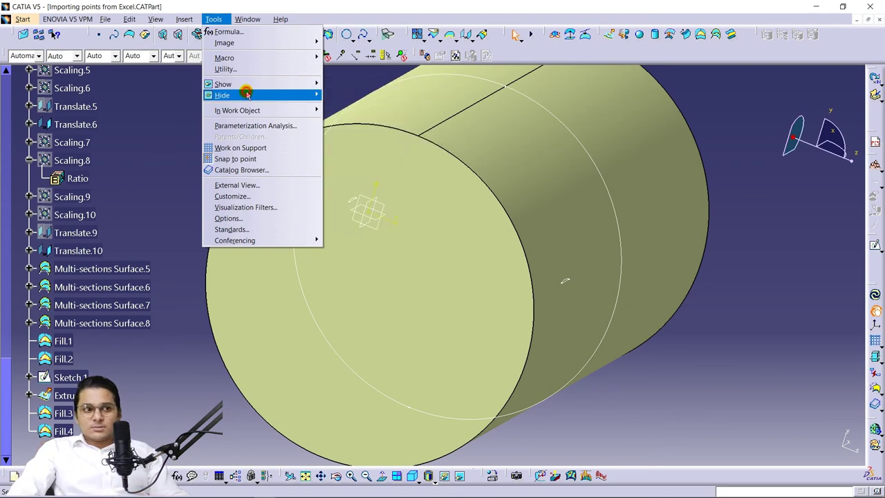
pyautogui.moveTo(246, 95)
pyautogui.click(364, 96)
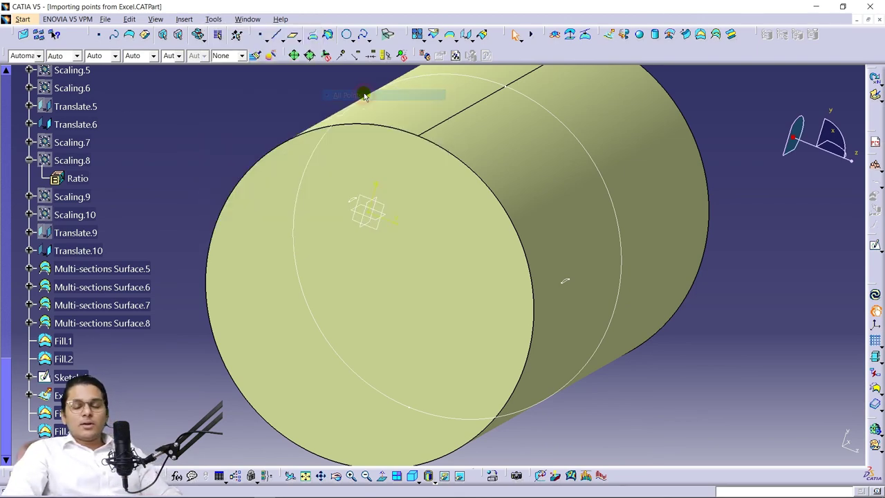
pyautogui.click(247, 19)
pyautogui.moveTo(213, 19)
pyautogui.moveTo(237, 94)
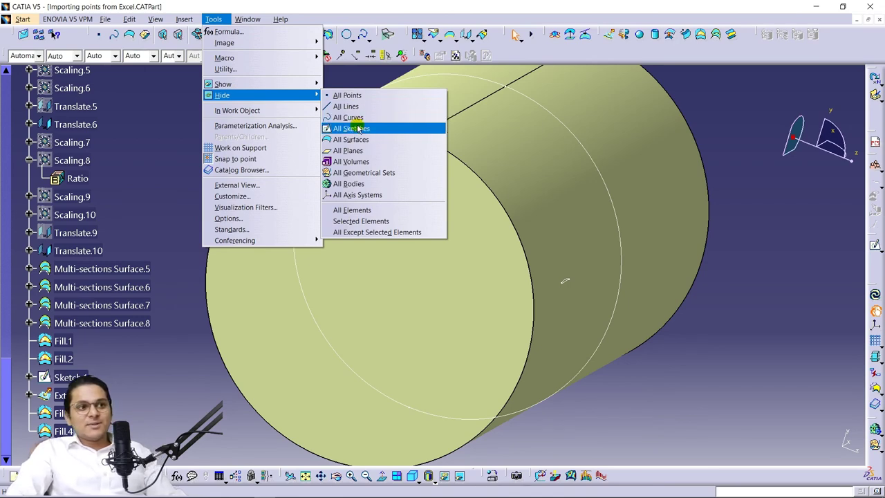
pyautogui.click(359, 129)
# Hide the leftover airfoil curves at both blade ends, hiding the cylinder's front cap to reach Translate.10 inside
pyautogui.click(564, 281)
pyautogui.rightClick(563, 282)
pyautogui.click(578, 309)
pyautogui.moveTo(461, 298); pyautogui.dragTo(435, 258, button='middle')
pyautogui.click(419, 222)
pyautogui.rightClick(419, 221)
pyautogui.click(450, 248)
pyautogui.moveTo(388, 244); pyautogui.dragTo(420, 237, button='middle')
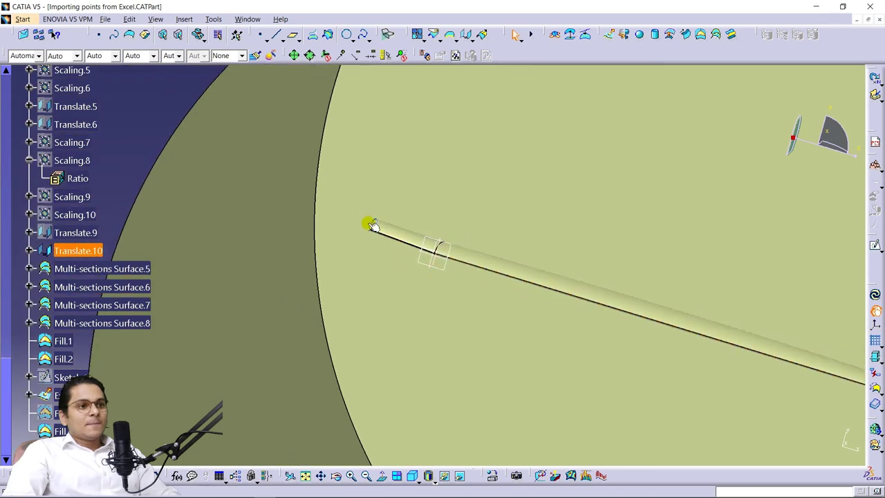
pyautogui.moveTo(372, 207); pyautogui.dragTo(369, 188, button='middle')
pyautogui.rightClick(355, 171)
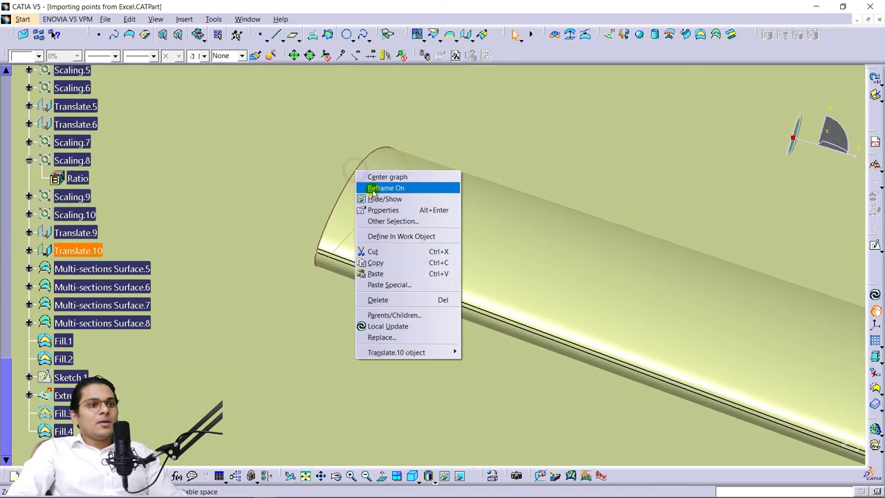
pyautogui.click(377, 198)
# Bring the cylinder's front cap Fill.3 back from the hidden space into the visible model
pyautogui.moveTo(488, 150); pyautogui.dragTo(370, 381, button='middle')
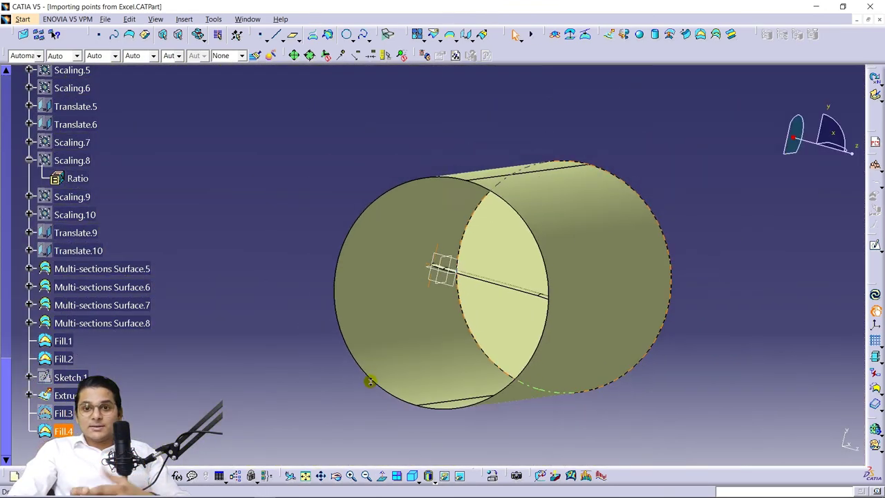
pyautogui.click(460, 476)
pyautogui.rightClick(436, 302)
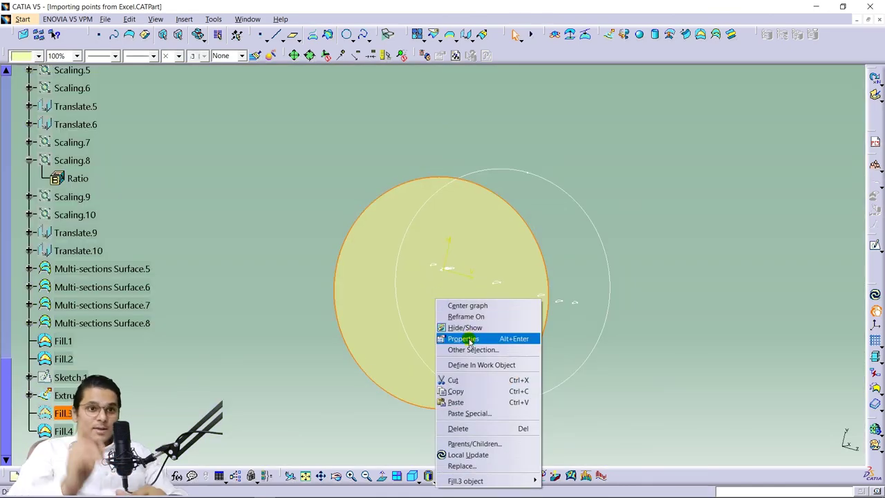
pyautogui.click(469, 339)
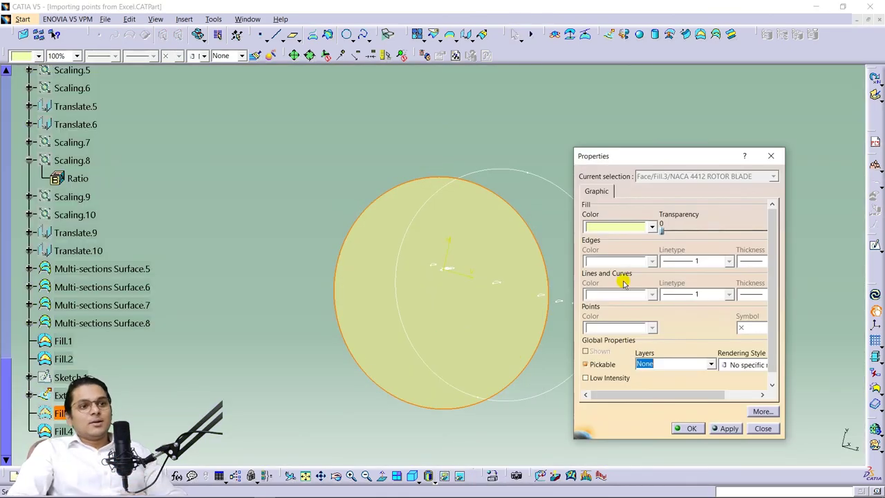
pyautogui.click(773, 157)
pyautogui.rightClick(451, 312)
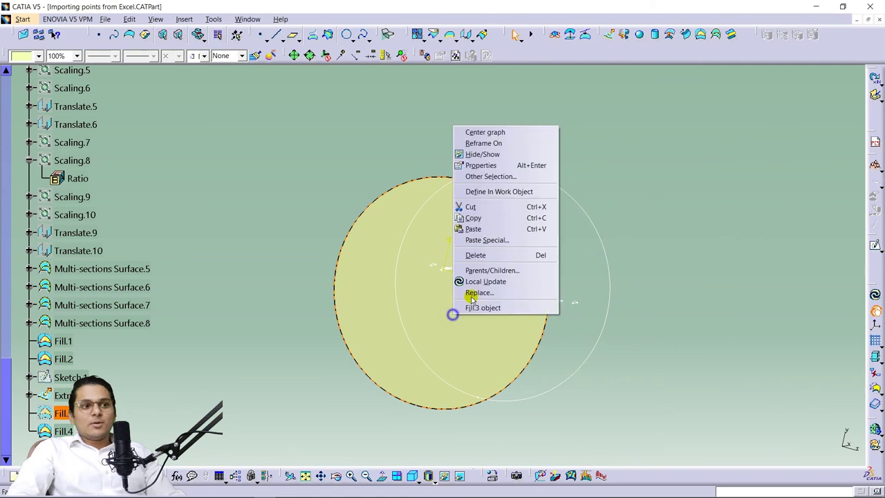
pyautogui.click(504, 154)
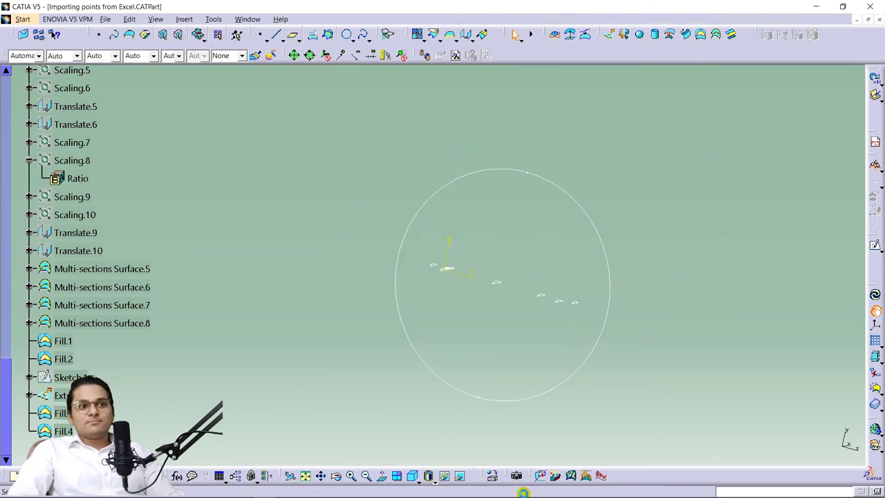
pyautogui.click(465, 474)
pyautogui.moveTo(408, 288); pyautogui.dragTo(336, 275, button='middle')
pyautogui.click(429, 294)
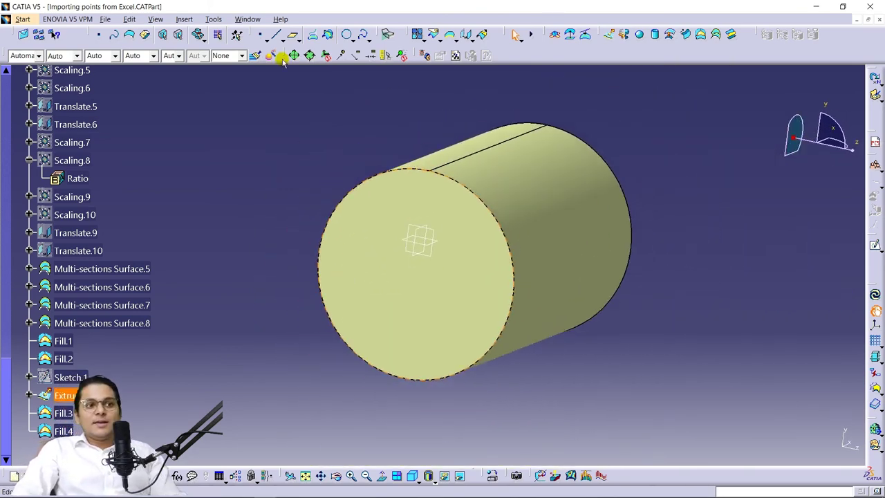
pyautogui.click(78, 339)
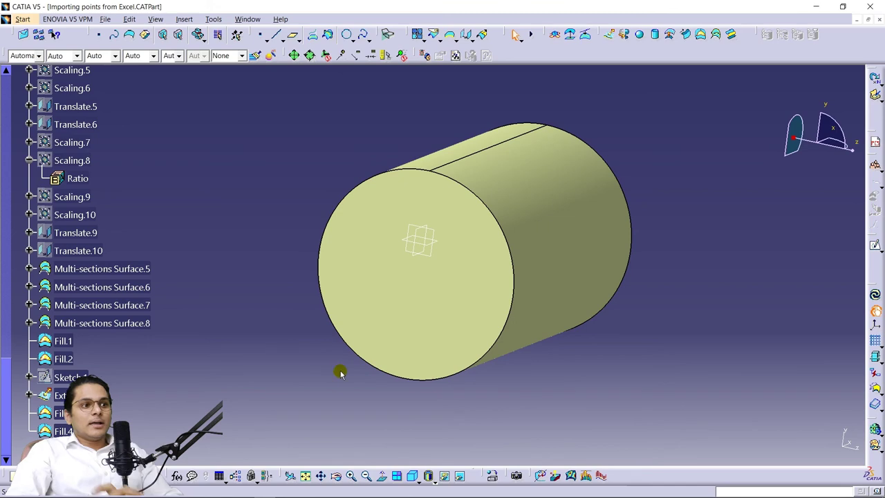
pyautogui.moveTo(500, 407); pyautogui.dragTo(484, 401, button='middle')
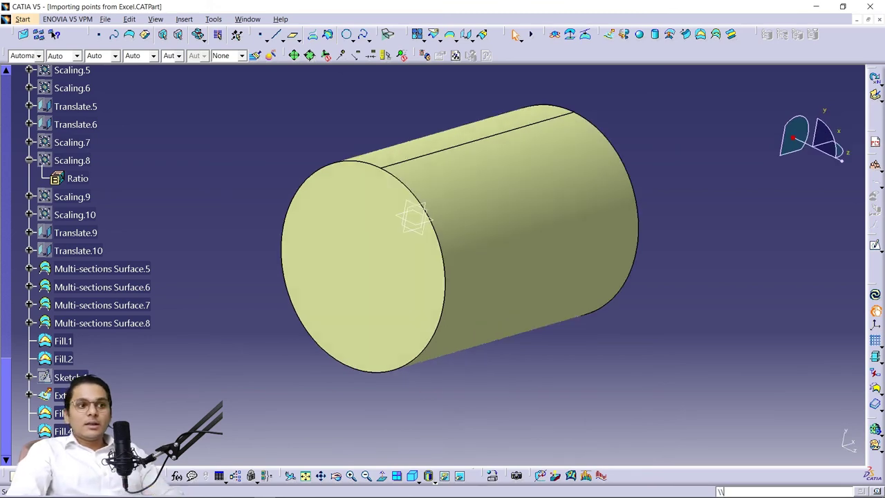
# Save the part under the new name ROTOR BLADE as a CATPart file
pyautogui.click(105, 18)
pyautogui.click(133, 90)
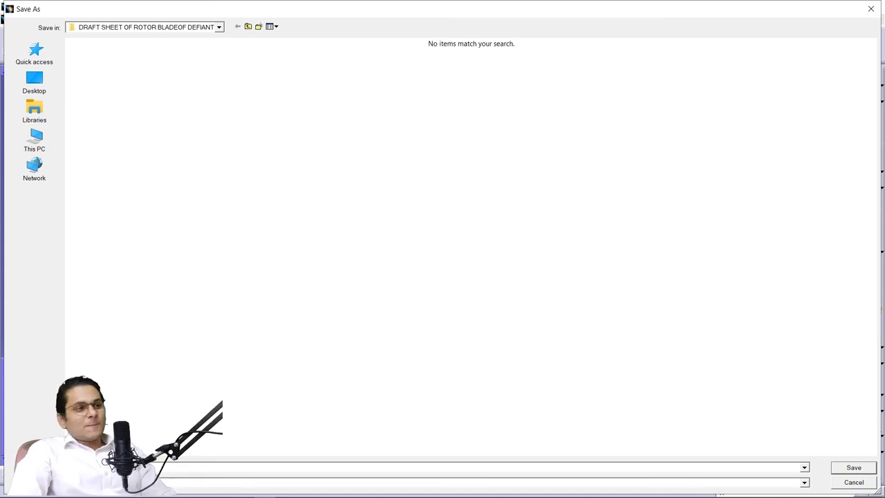
pyautogui.write('ROTOR BLADE')
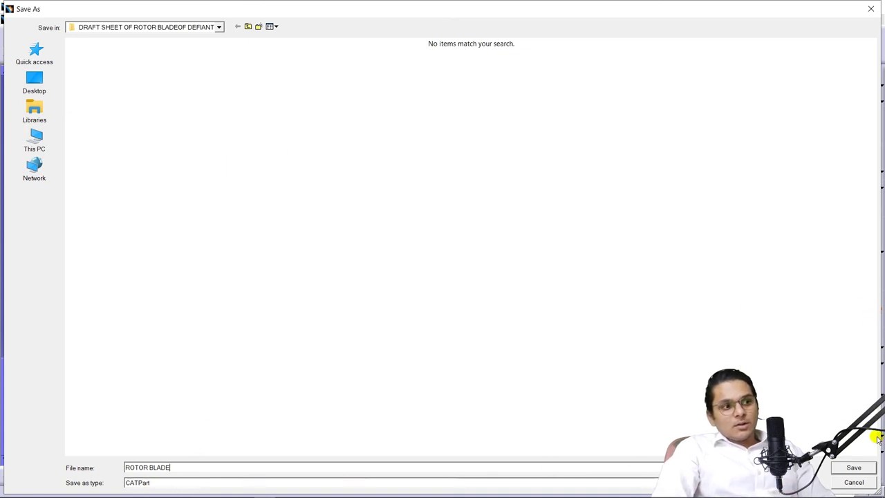
pyautogui.click(856, 468)
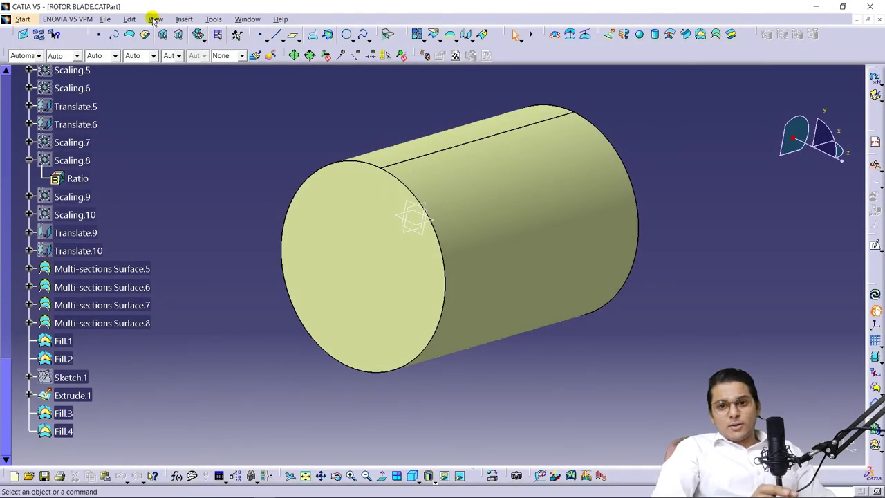
# Save a copy of the ROTOR BLADE part in igs format in the same folder
pyautogui.click(105, 18)
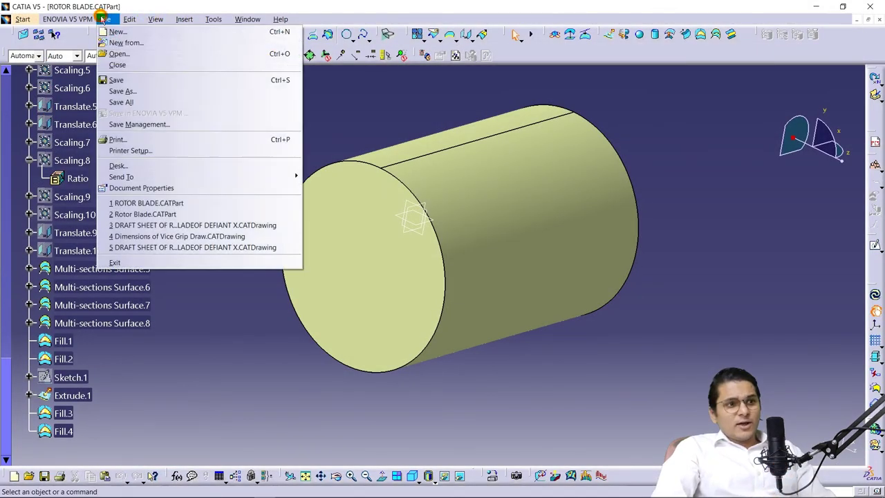
pyautogui.click(130, 91)
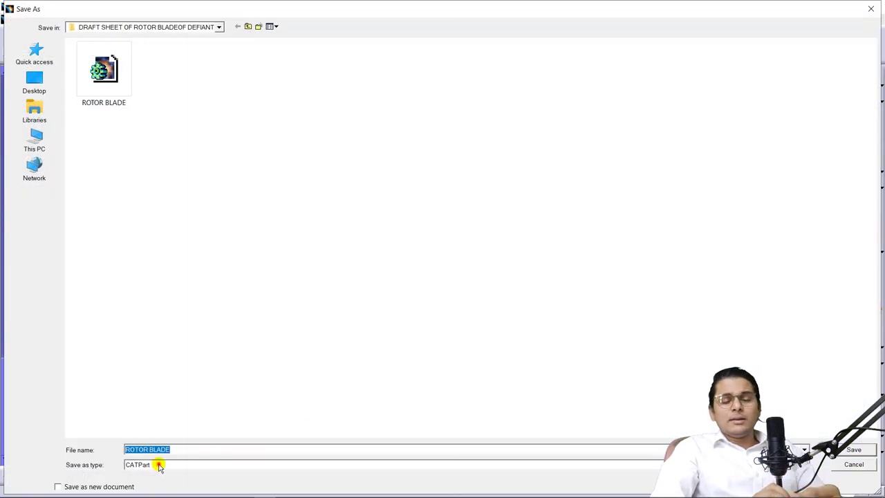
pyautogui.click(158, 465)
pyautogui.click(148, 384)
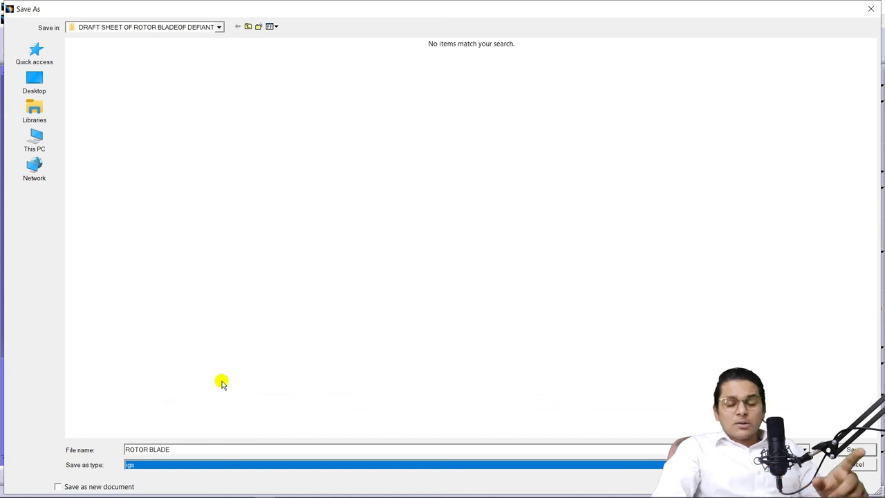
pyautogui.click(855, 450)
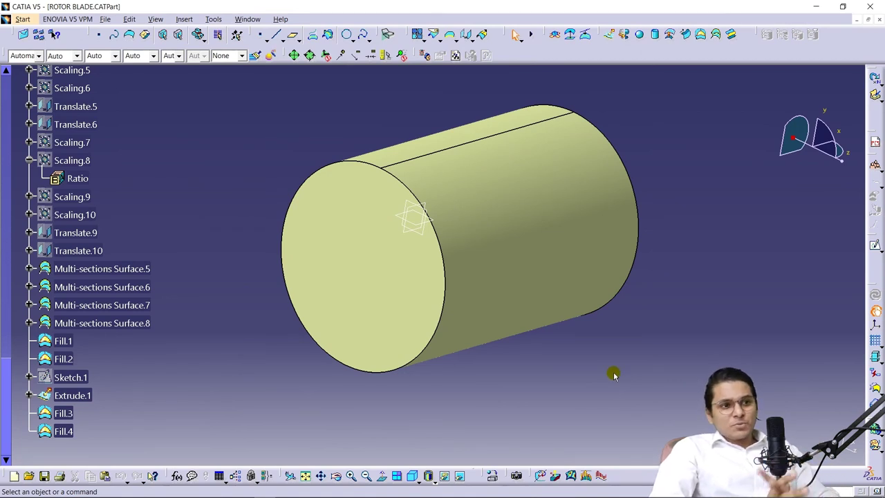
# Hide the cylinder surface Extrude.1 and both of its end caps to view the rotor blade alone
pyautogui.moveTo(333, 266); pyautogui.dragTo(447, 291, button='middle')
pyautogui.rightClick(439, 293)
pyautogui.click(470, 320)
pyautogui.moveTo(435, 348); pyautogui.dragTo(567, 242, button='middle')
pyautogui.rightClick(567, 239)
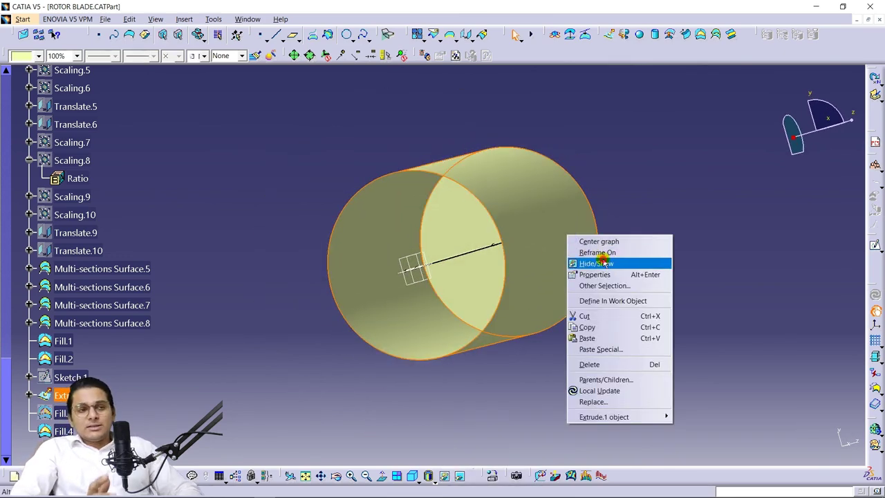
pyautogui.click(603, 264)
pyautogui.rightClick(587, 259)
pyautogui.press('Escape')
pyautogui.rightClick(555, 239)
pyautogui.click(581, 270)
pyautogui.moveTo(515, 276); pyautogui.dragTo(433, 321, button='middle')
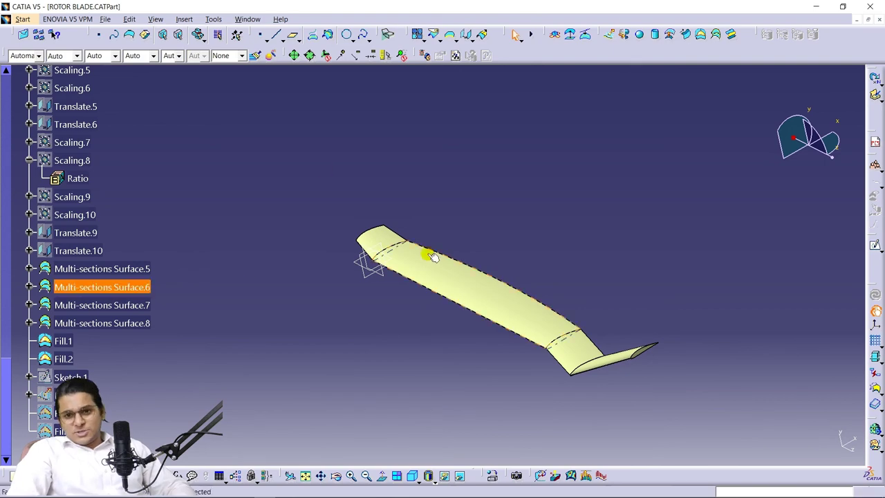
pyautogui.moveTo(662, 381); pyautogui.dragTo(488, 322, button='middle')
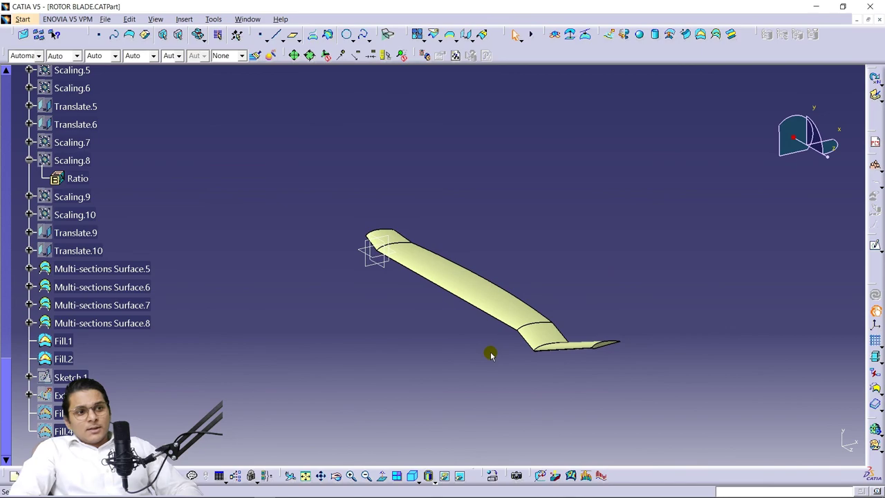